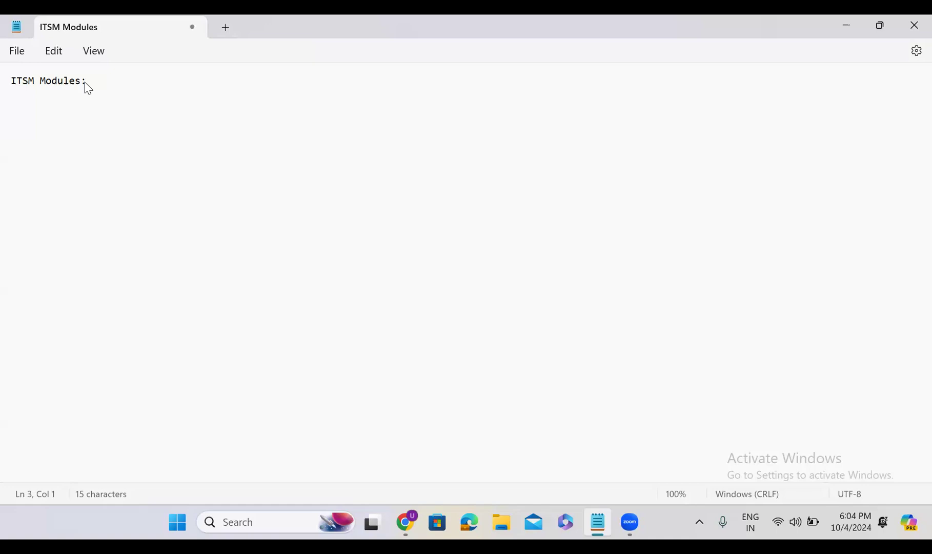
- Add an "Incident Management:" heading below the "ITSM Modules:" title, leaving a blank line around it
{"action": "left_click", "coordinate": [87, 83]}
{"action": "key", "text": "Return"}
{"action": "type", "text": "Inciden"}
{"action": "type", "text": "et"}
{"action": "key", "text": "BackSpace"}
{"action": "key", "text": "BackSpace"}
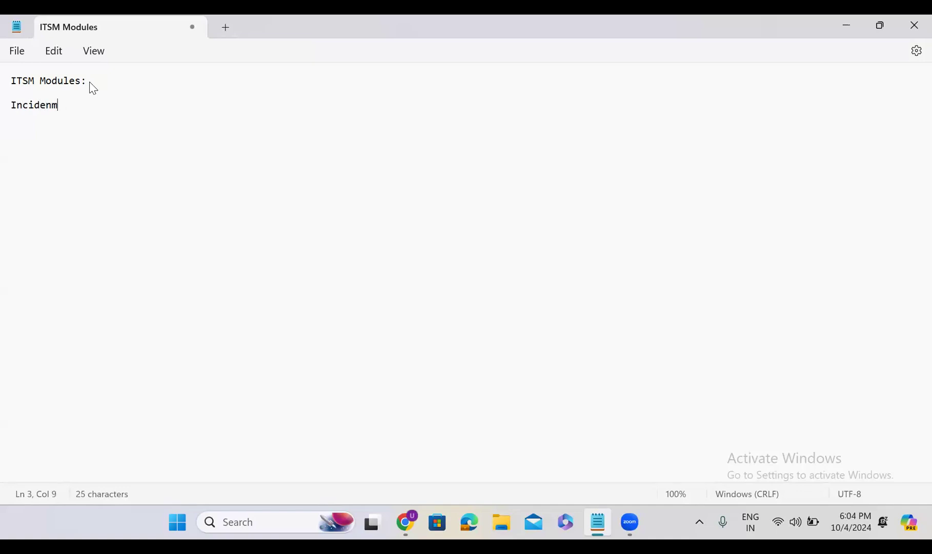
{"action": "type", "text": "t"}
{"action": "type", "text": " Managem"}
{"action": "type", "text": "net"}
{"action": "key", "text": "BackSpace"}
{"action": "key", "text": "BackSpace"}
{"action": "key", "text": "BackSpace"}
{"action": "type", "text": "ent:"}
{"action": "key", "text": "Return"}
{"action": "key", "text": "Return"}
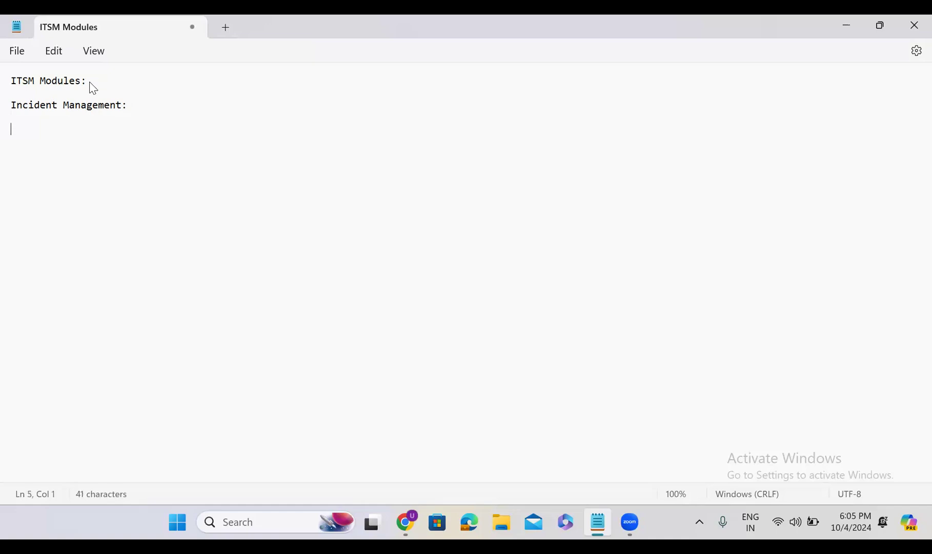
- Start a new line under the Incident Management heading with the question "What is incident:"
{"action": "type", "text": "What is incide"}
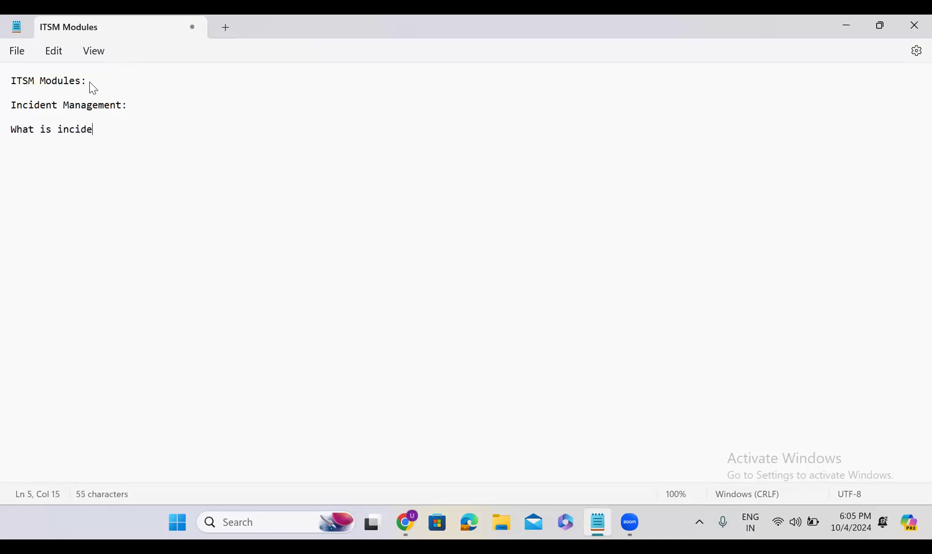
{"action": "type", "text": "nt:"}
{"action": "key", "text": "Return"}
{"action": "key", "text": "Return"}
- Write "sudden interruption in the service" after "What is incident:" and correct the spelling of "interruption"
{"action": "left_click", "coordinate": [126, 129]}
{"action": "type", "text": "sudden intr"}
{"action": "key", "text": "BackSpace"}
{"action": "type", "text": "urreption in "}
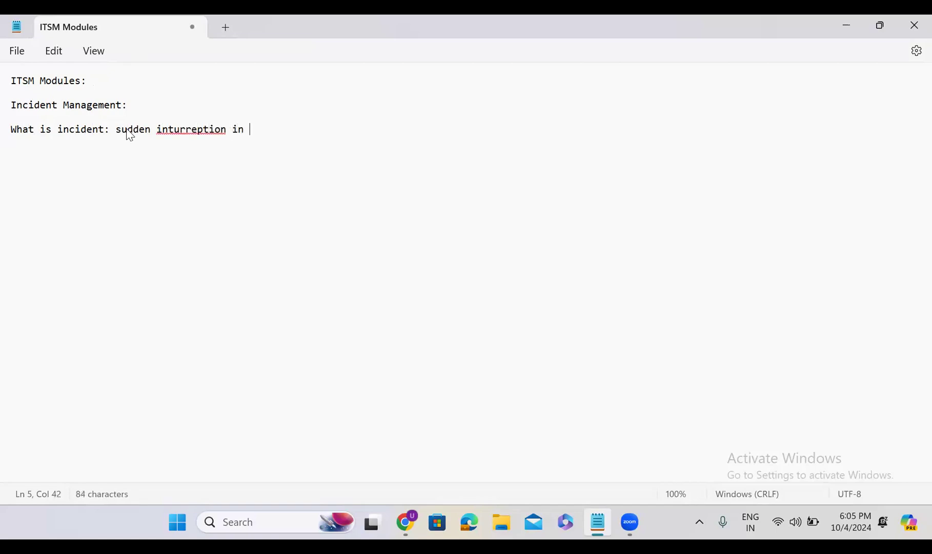
{"action": "type", "text": "the service"}
{"action": "left_click", "coordinate": [197, 129]}
{"action": "left_click", "coordinate": [205, 153]}
- Complete the incident definition with "is called incident." and add blank lines below it
{"action": "left_click", "coordinate": [327, 129]}
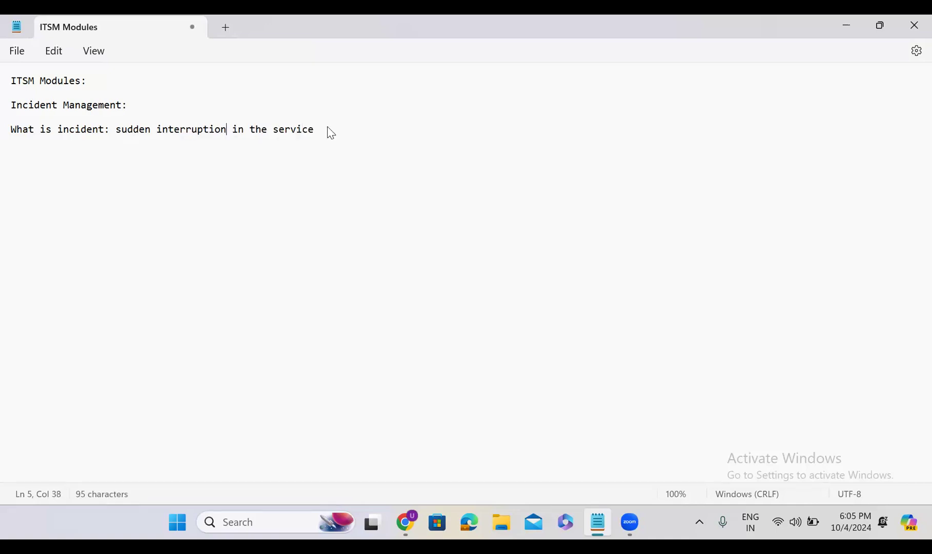
{"action": "type", "text": "is called "}
{"action": "type", "text": "incident"}
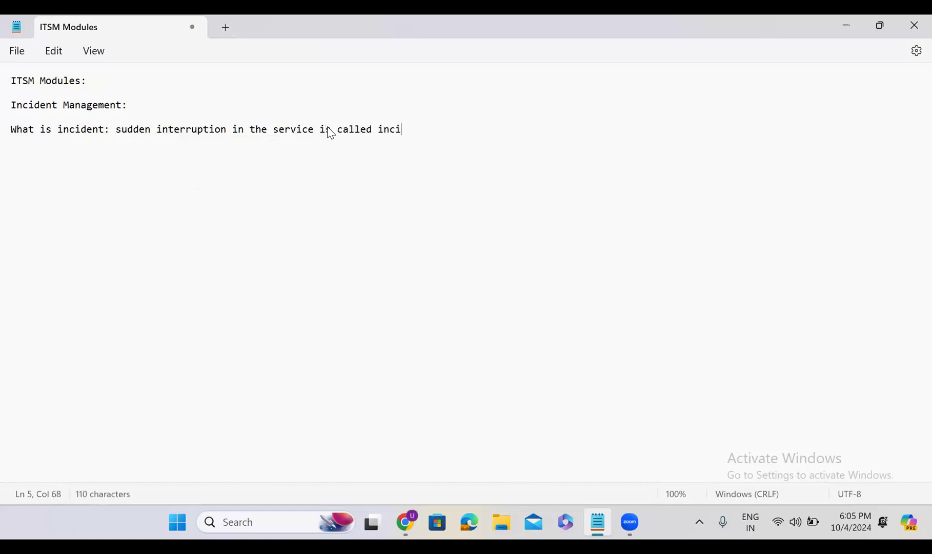
{"action": "type", "text": "."}
{"action": "key", "text": "Return"}
{"action": "key", "text": "Return"}
{"action": "key", "text": "Return"}
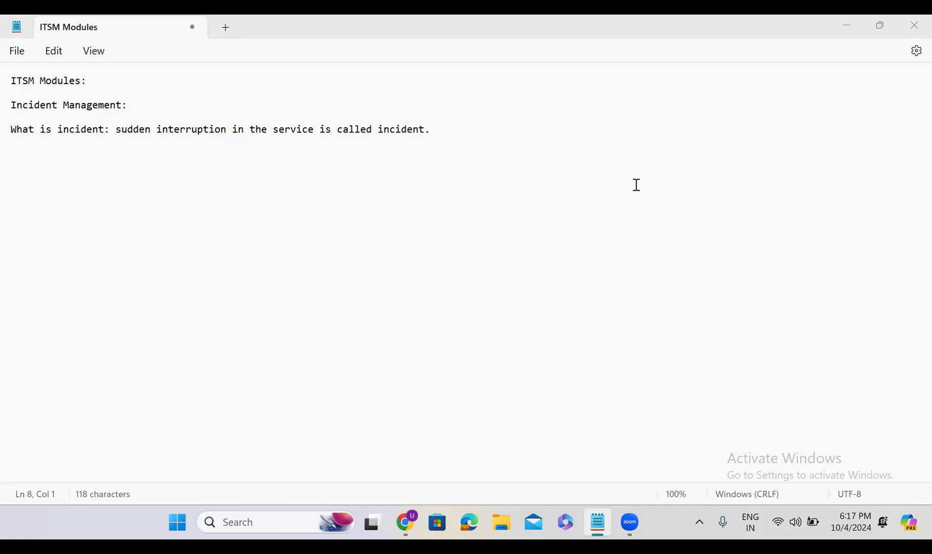
- Minimize the notes window to switch to Chrome and select the current web address for replacement
{"action": "left_click", "coordinate": [848, 24]}
{"action": "left_click", "coordinate": [220, 61]}
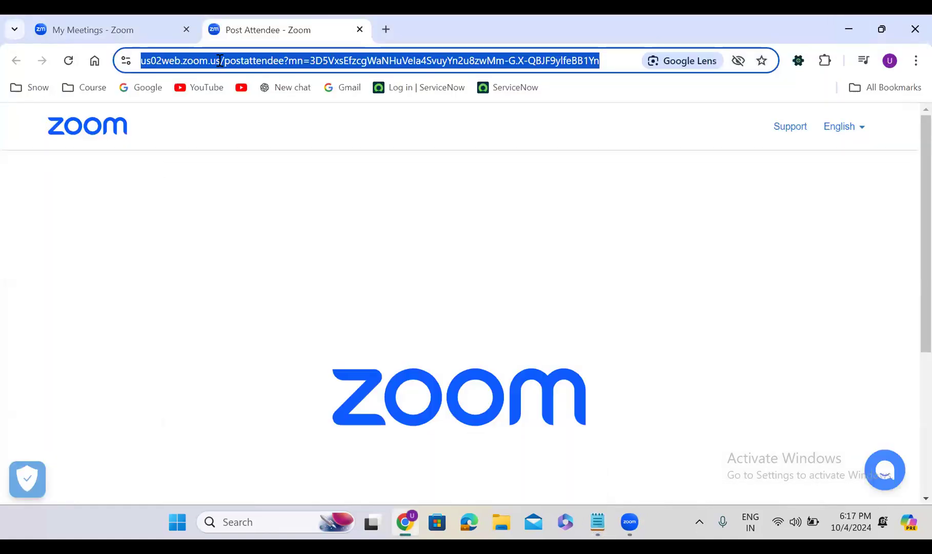
{"action": "type", "text": "d"}
{"action": "key", "text": "Down"}
{"action": "key", "text": "Down"}
{"action": "key", "text": "Down"}
{"action": "left_click", "coordinate": [259, 62]}
{"action": "key", "text": "ctrl+a"}
{"action": "key", "text": "BackSpace"}
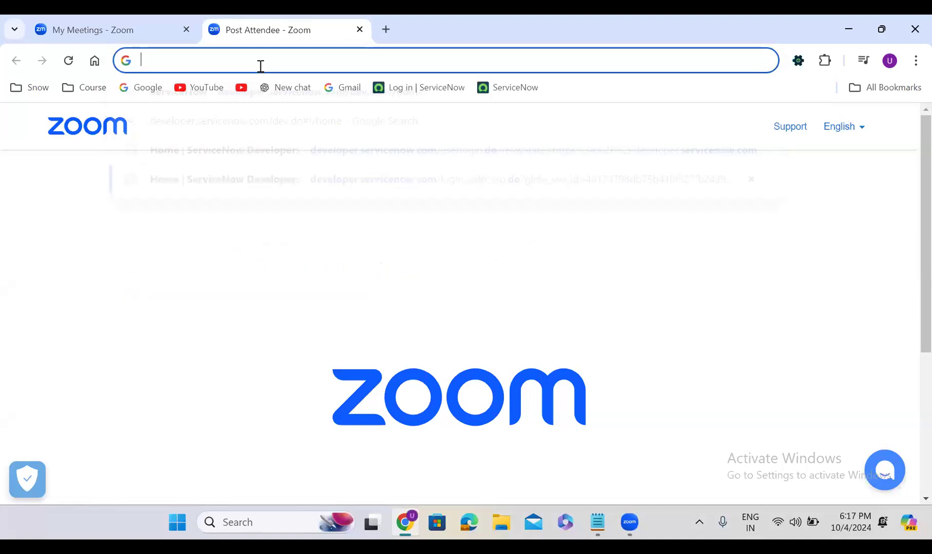
- Open the ServiceNow Developer home page at developer.servicenow.com and go to its sign-in page
{"action": "type", "text": "developer.servicenow.com/dev.do#!/home"}
{"action": "key", "text": "Right"}
{"action": "key", "text": "Return"}
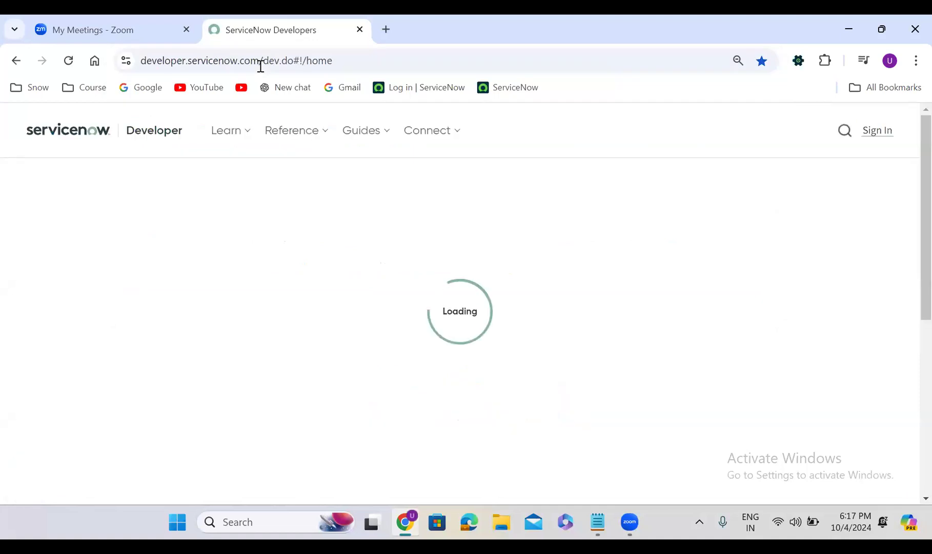
{"action": "left_click", "coordinate": [877, 132]}
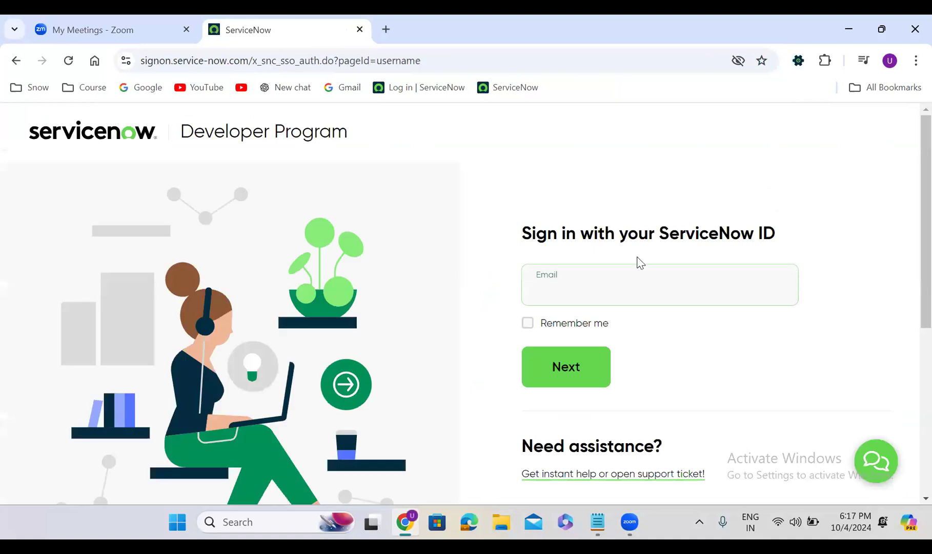
- Sign in to the ServiceNow Developer Program with the account's email address and password
{"action": "left_click", "coordinate": [557, 292]}
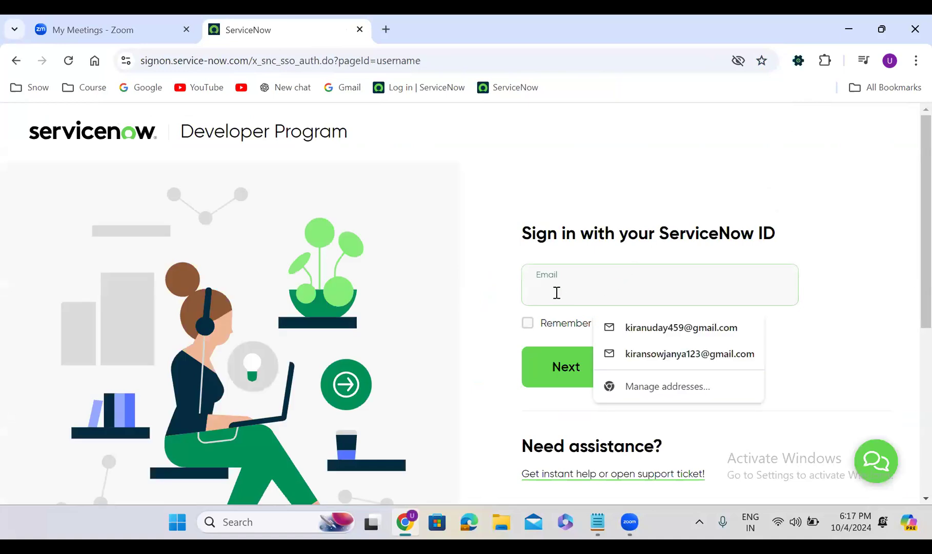
{"action": "left_click", "coordinate": [658, 328]}
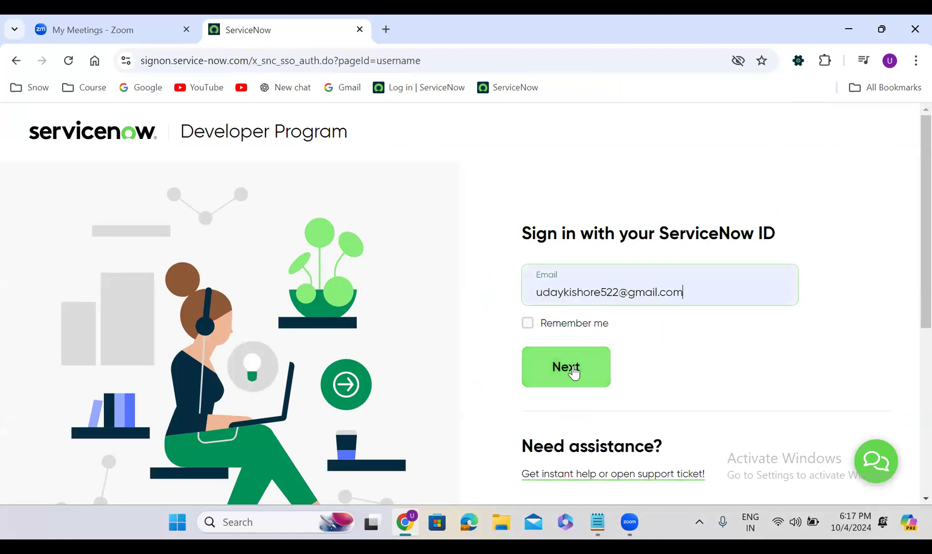
{"action": "left_click", "coordinate": [572, 366]}
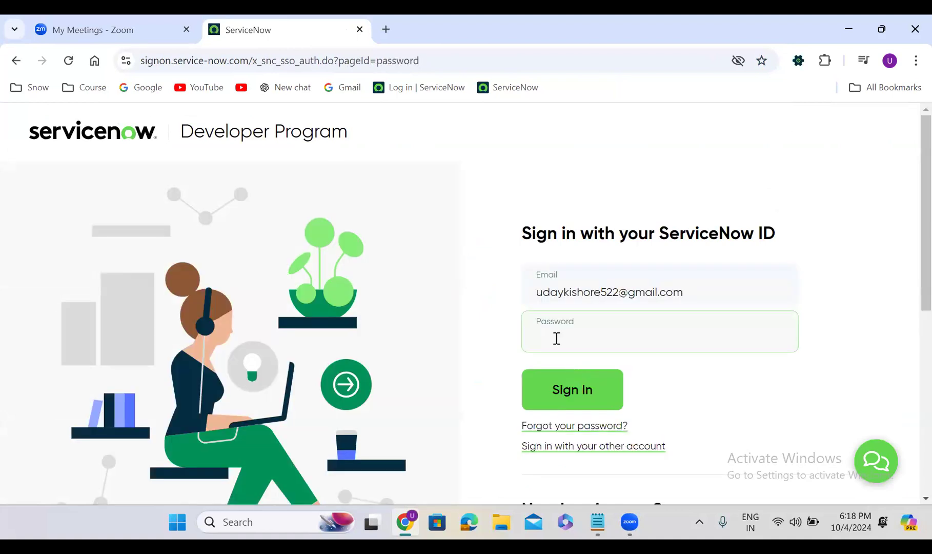
{"action": "type", "text": "•••••••"}
{"action": "left_click", "coordinate": [589, 381]}
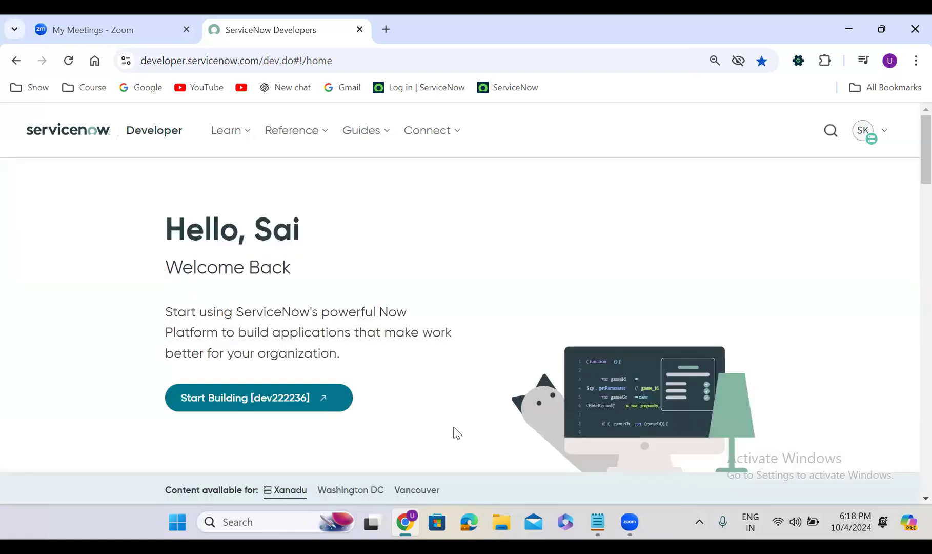
- Open the developer instance dev222236 and set its login page language to English
{"action": "left_click", "coordinate": [242, 394]}
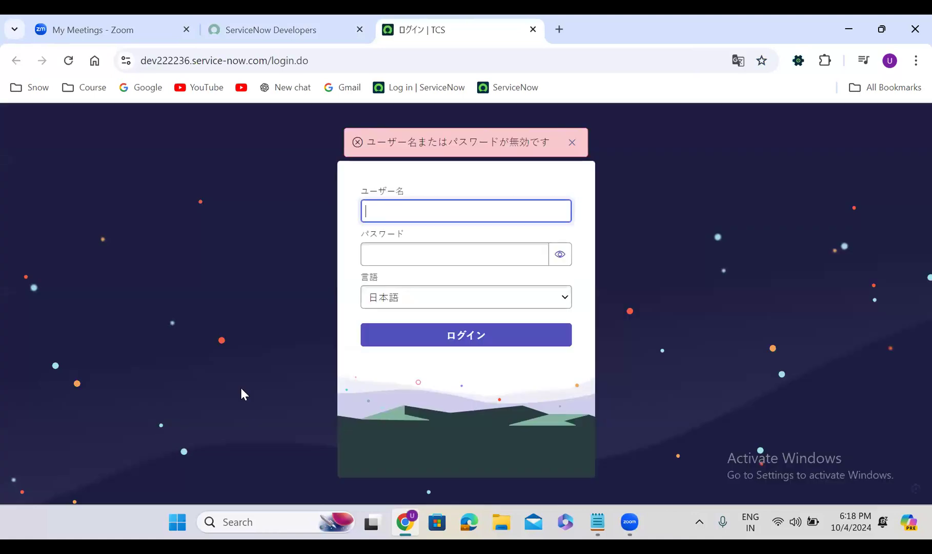
{"action": "left_click", "coordinate": [436, 306]}
{"action": "left_click", "coordinate": [425, 314]}
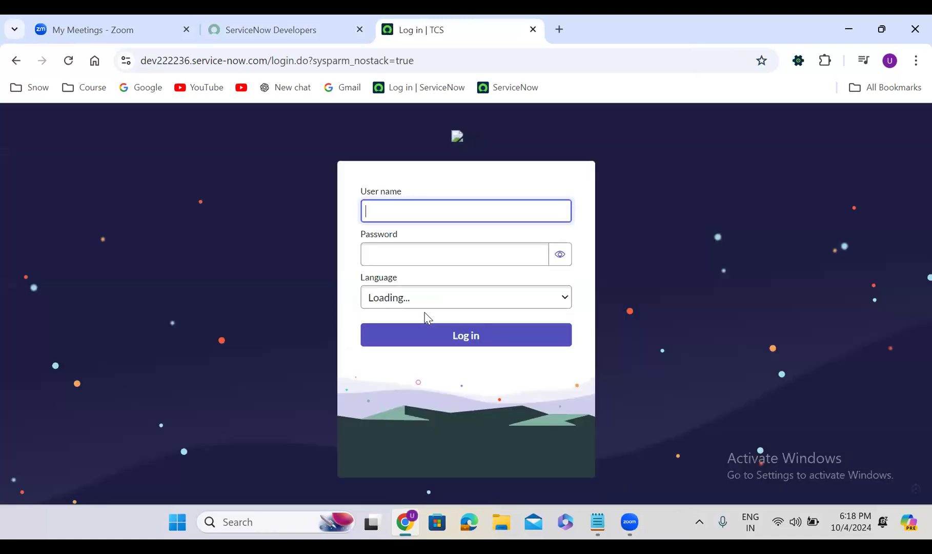
- Log in to the instance with the user name admin and the account password
{"action": "type", "text": "admin"}
{"action": "key", "text": "Tab"}
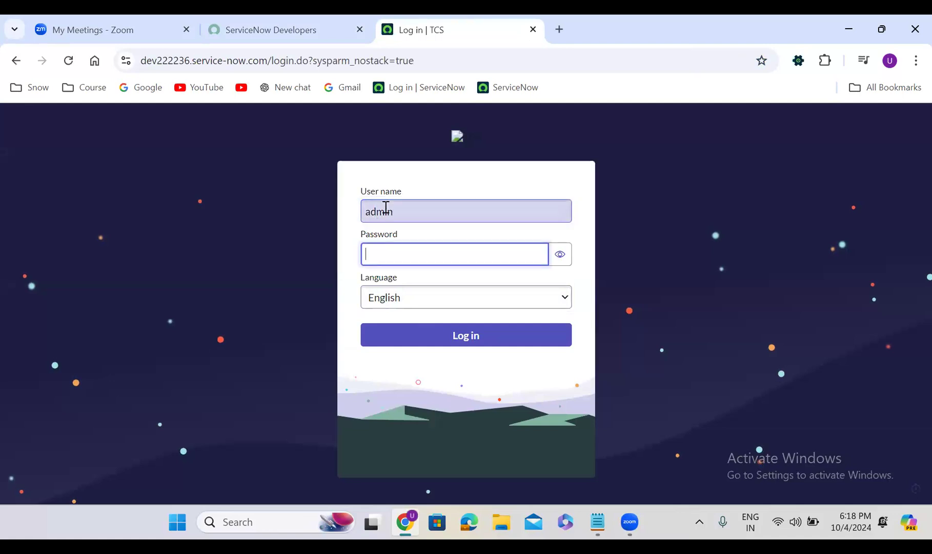
{"action": "type", "text": "•••••••"}
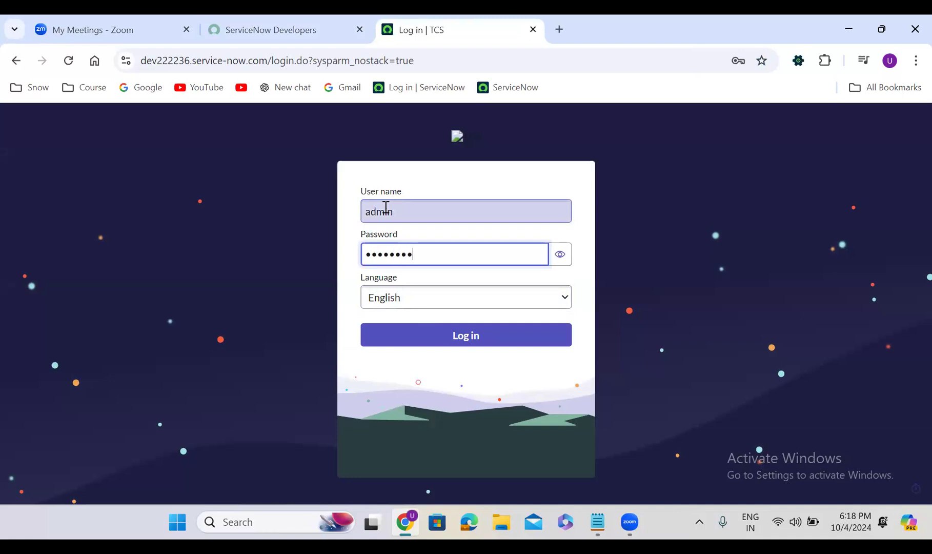
{"action": "left_click", "coordinate": [500, 342]}
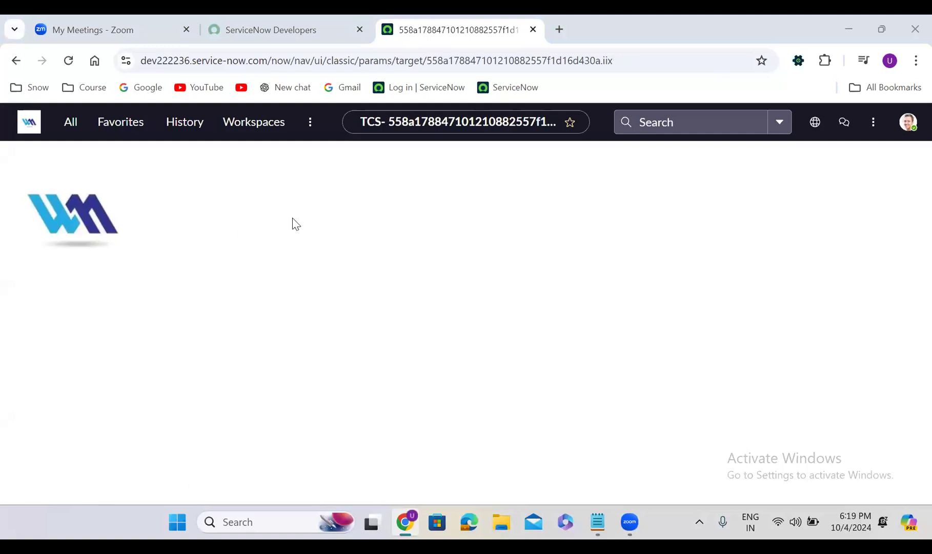
- Open the incident table's list in a new tab by filtering the application navigator for incident.LIST
{"action": "left_click", "coordinate": [70, 125]}
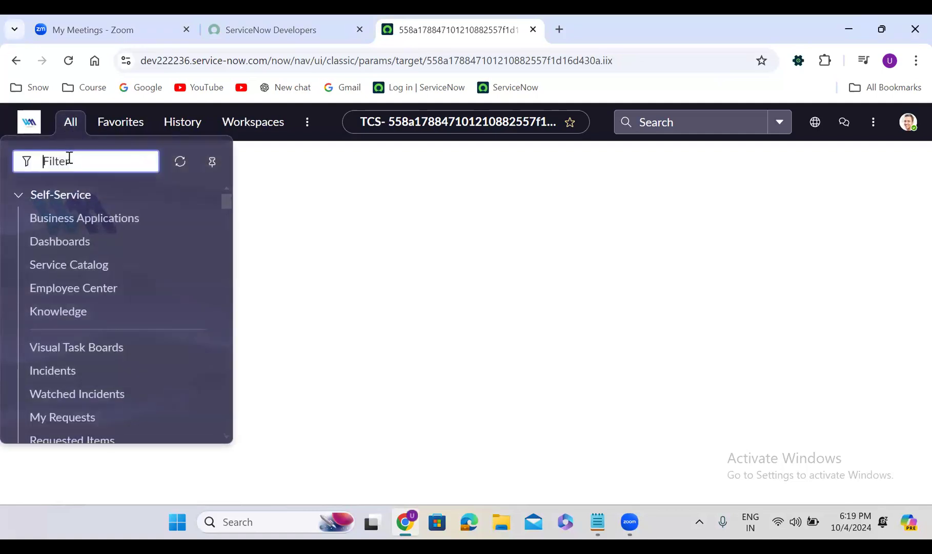
{"action": "type", "text": "incident"}
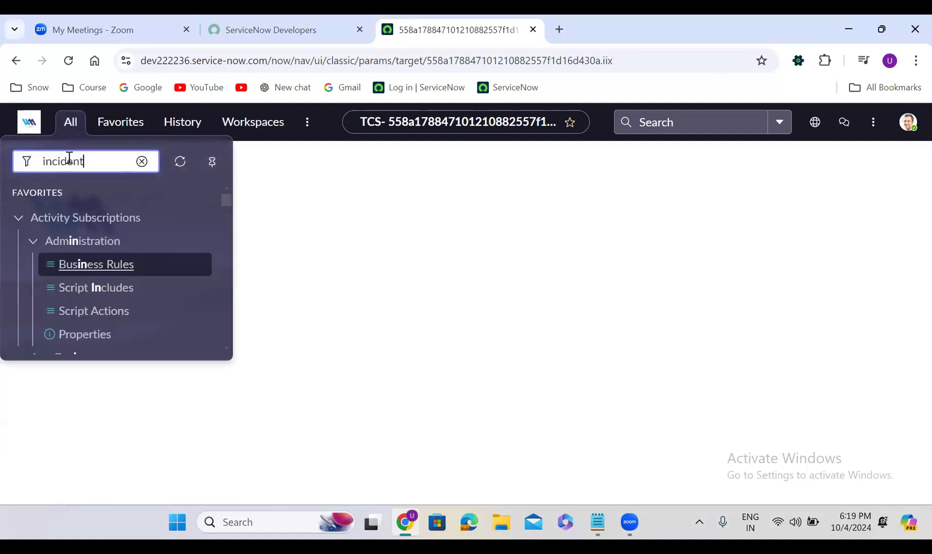
{"action": "type", "text": ".LIST"}
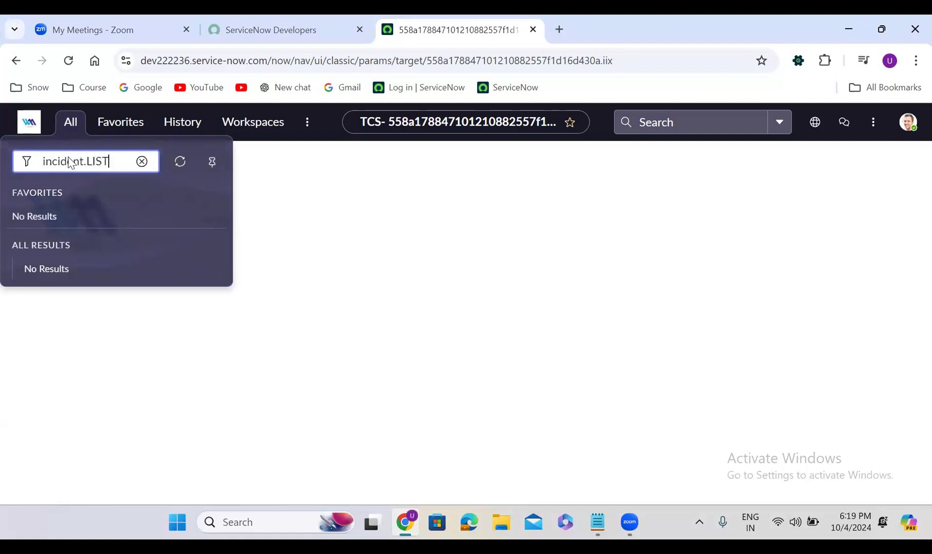
{"action": "key", "text": "Return"}
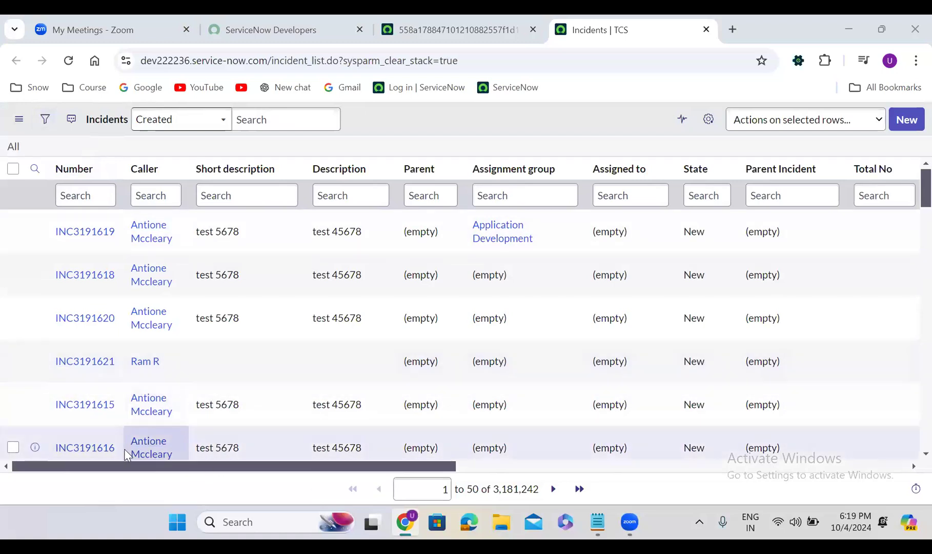
- Sort the incident list by the Updated column in descending order
{"action": "left_click_drag", "start_coordinate": [138, 470], "coordinate": [337, 471]}
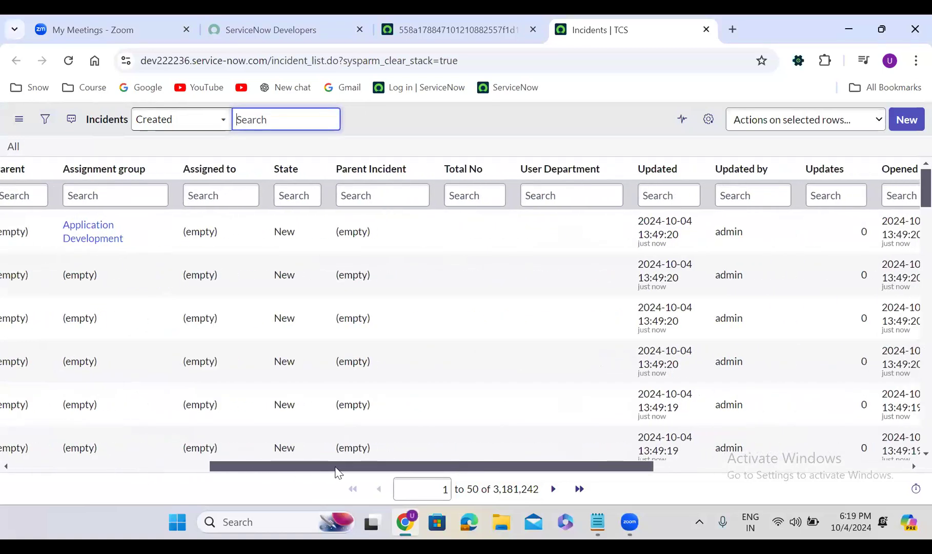
{"action": "left_click", "coordinate": [658, 173]}
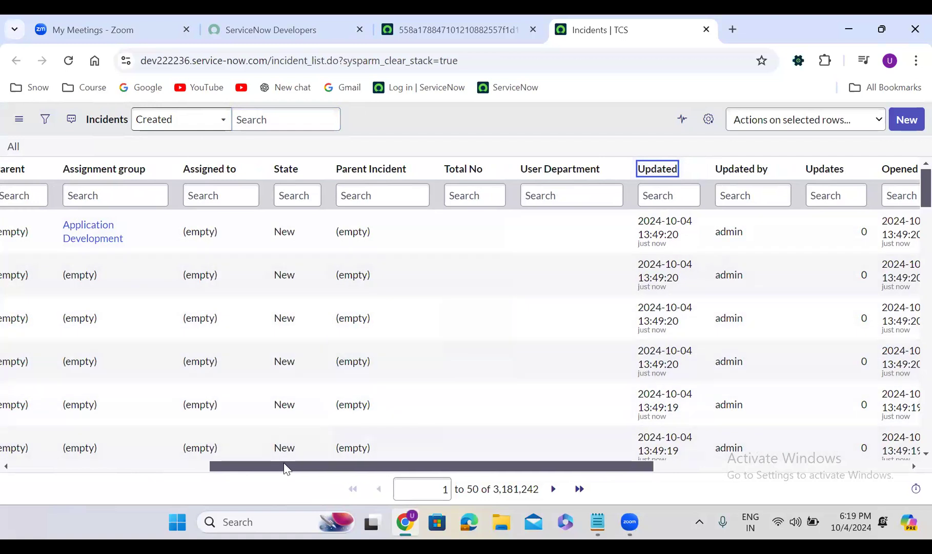
{"action": "left_click_drag", "start_coordinate": [286, 467], "coordinate": [46, 447]}
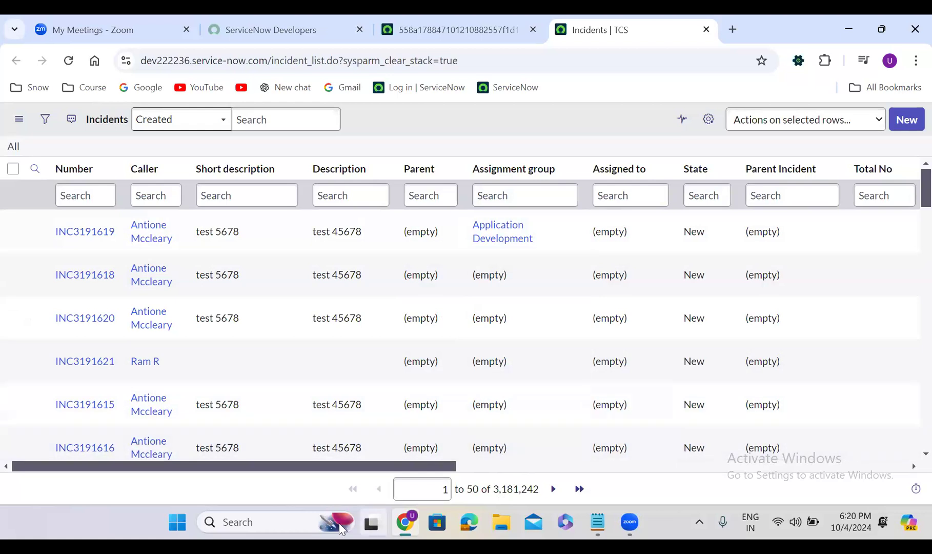
{"action": "left_click_drag", "start_coordinate": [295, 468], "coordinate": [472, 471]}
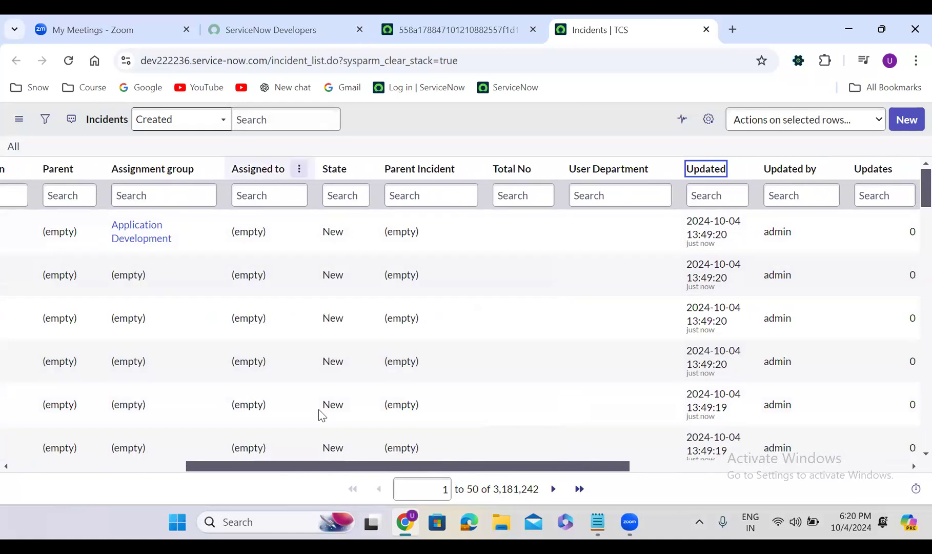
{"action": "left_click_drag", "start_coordinate": [254, 470], "coordinate": [76, 440]}
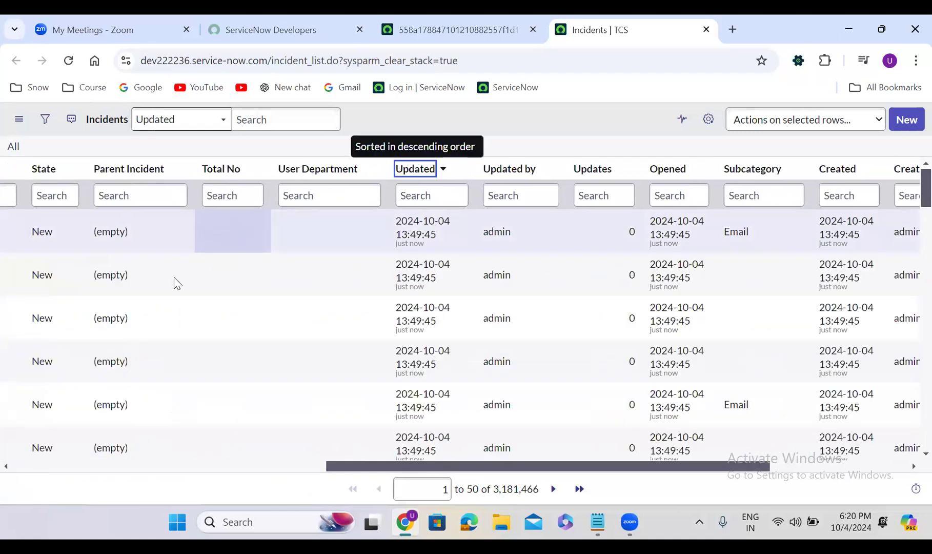
{"action": "left_click_drag", "start_coordinate": [381, 468], "coordinate": [51, 467]}
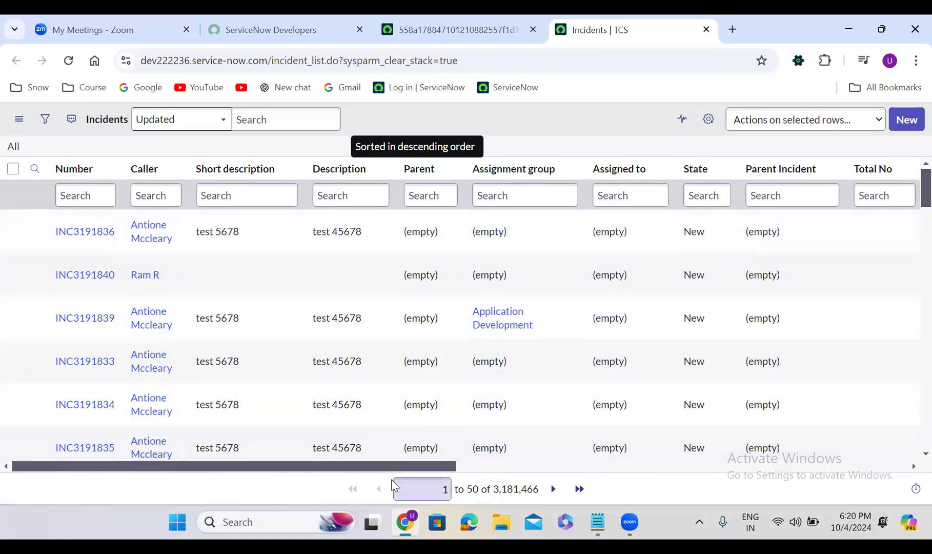
- Examine the incident list's columns across to Priority, Problem and Category, and return to the Number column
{"action": "left_click_drag", "start_coordinate": [390, 467], "coordinate": [593, 468]}
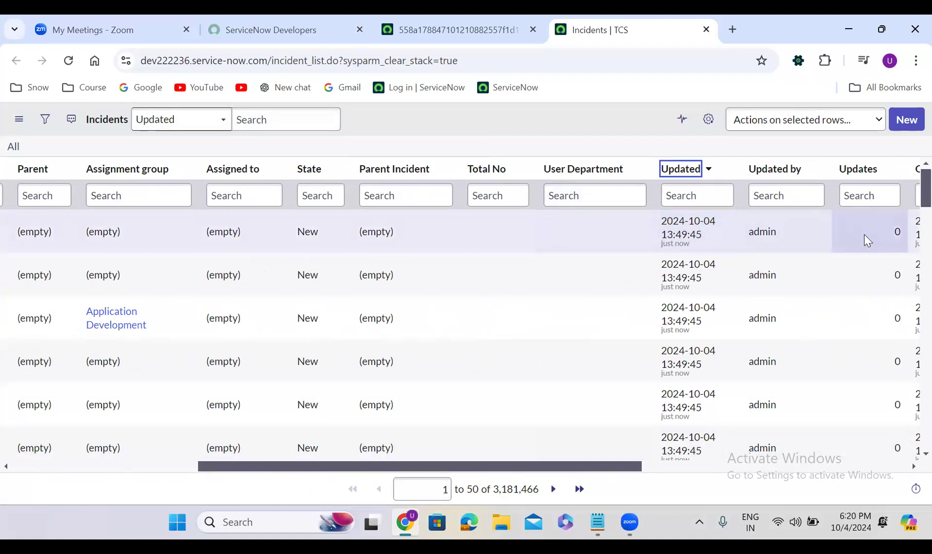
{"action": "left_click_drag", "start_coordinate": [569, 469], "coordinate": [701, 471]}
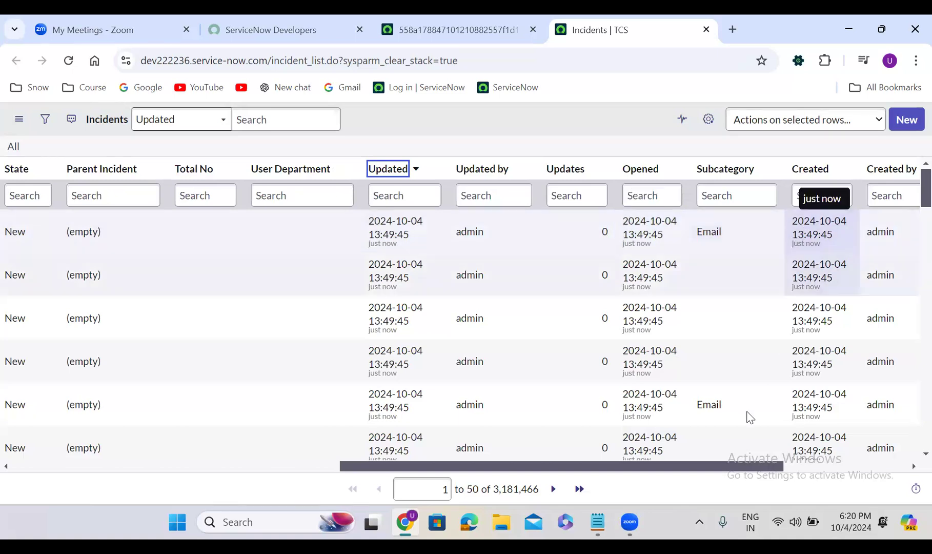
{"action": "left_click_drag", "start_coordinate": [664, 467], "coordinate": [788, 467]}
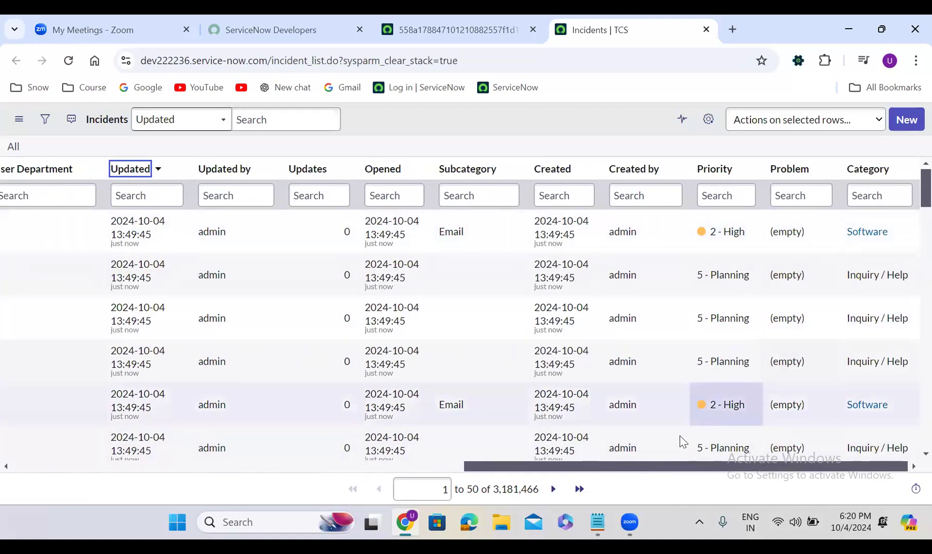
{"action": "left_click_drag", "start_coordinate": [554, 468], "coordinate": [10, 465]}
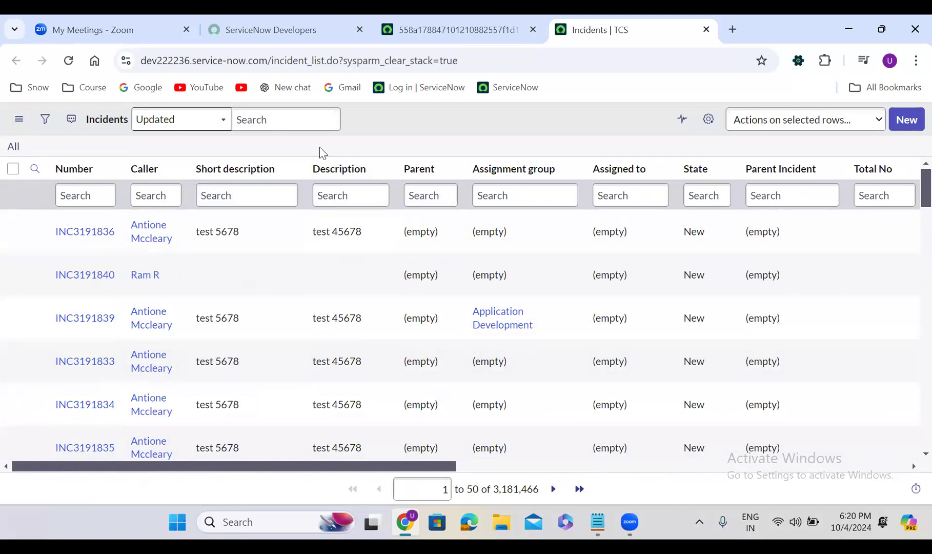
- Look up the Resolution code and Resolution notes fields among the available columns in the incident list's column personalization
{"action": "left_click", "coordinate": [708, 121]}
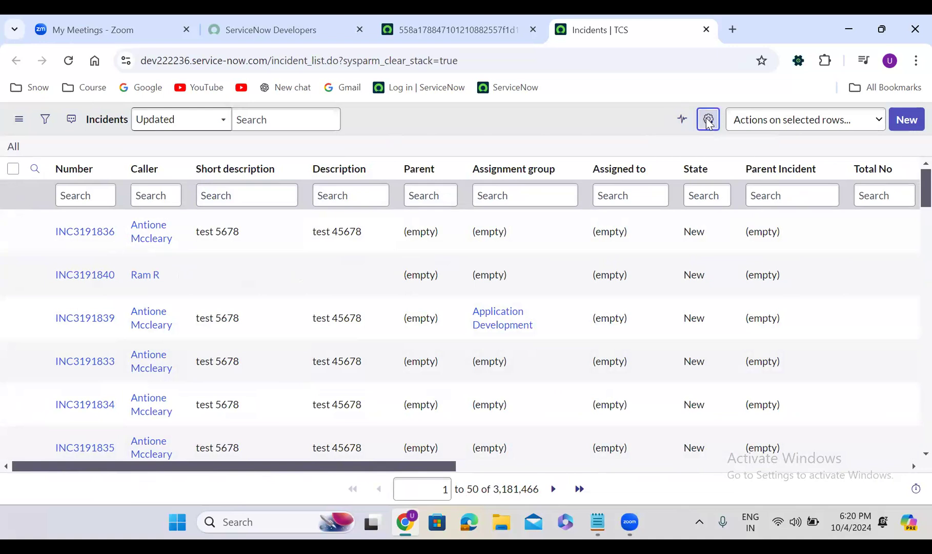
{"action": "left_click", "coordinate": [308, 281]}
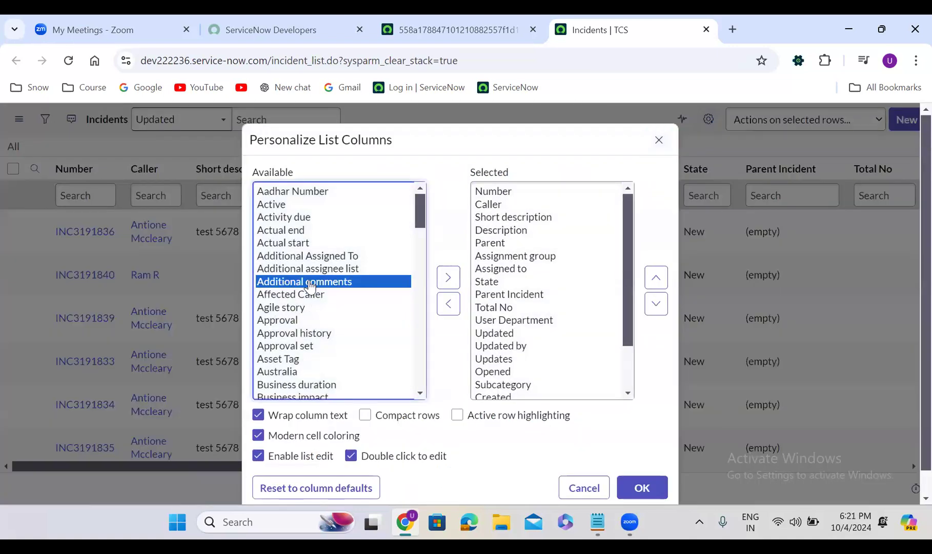
{"action": "type", "text": "res"}
{"action": "left_click_drag", "start_coordinate": [419, 315], "coordinate": [422, 341]}
{"action": "left_click", "coordinate": [313, 291]}
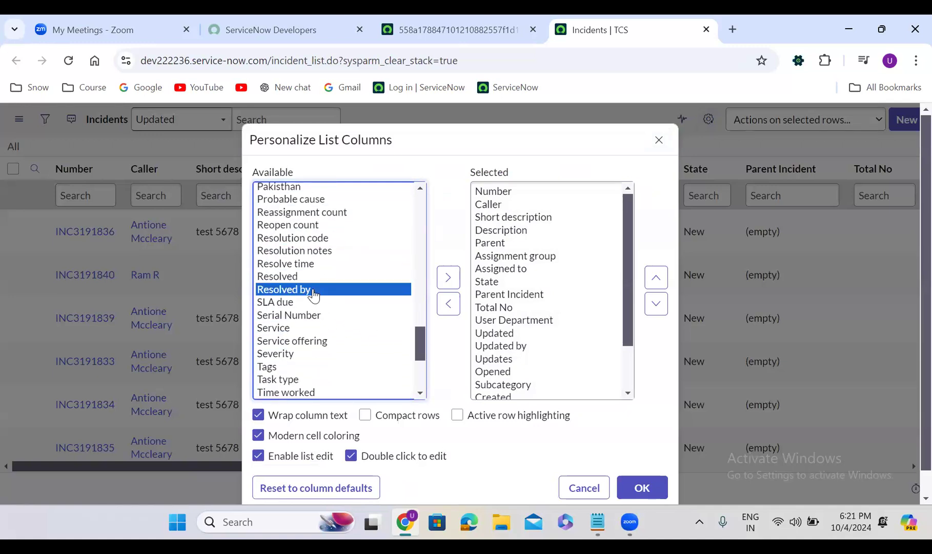
{"action": "left_click", "coordinate": [307, 240]}
{"action": "key", "text": "Down"}
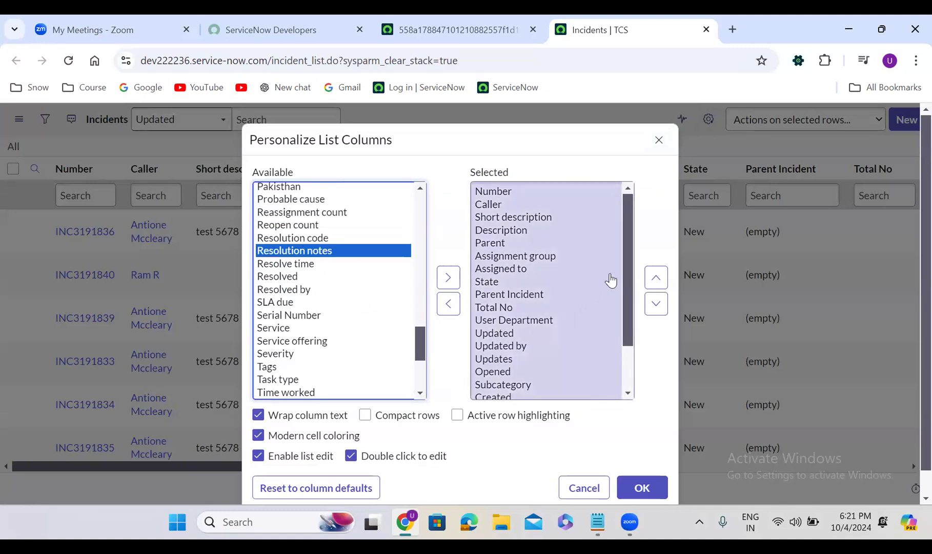
{"action": "mouse_move", "coordinate": [625, 242]}
{"action": "left_mouse_down"}
{"action": "mouse_move", "coordinate": [625, 288]}
{"action": "mouse_move", "coordinate": [628, 233]}
{"action": "left_mouse_up"}
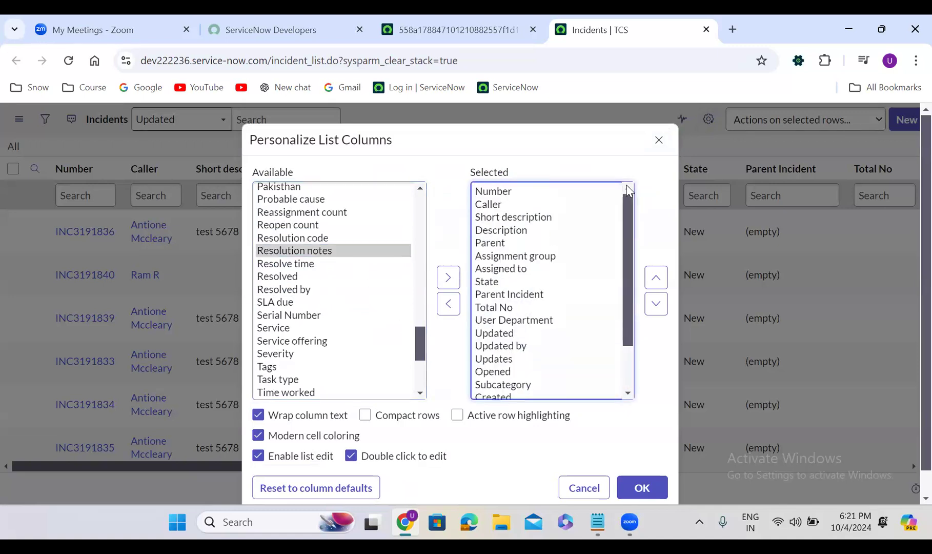
- Look up the Resolve time, Resolved and Closed fields among the available columns, and close the personalization without changes
{"action": "mouse_move", "coordinate": [420, 343]}
{"action": "left_mouse_down"}
{"action": "mouse_move", "coordinate": [420, 374]}
{"action": "mouse_move", "coordinate": [426, 330]}
{"action": "left_mouse_up"}
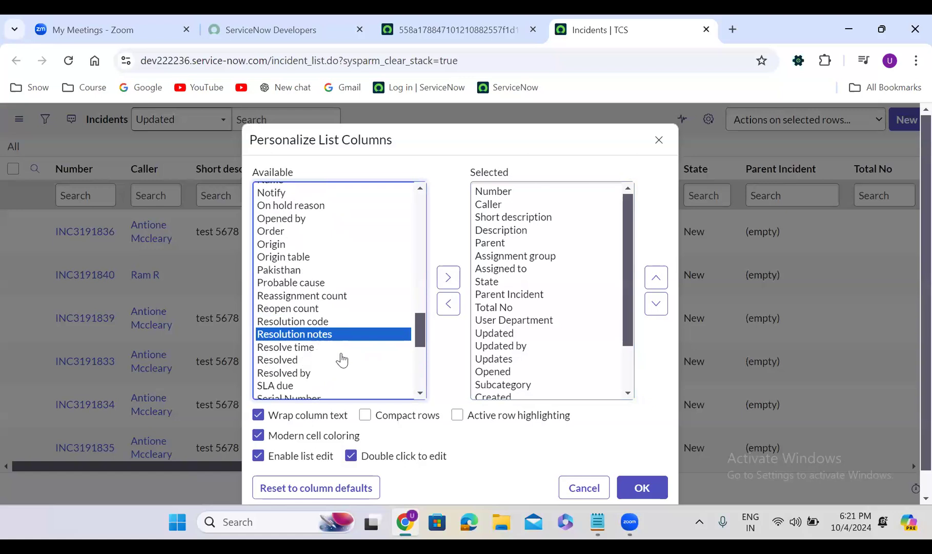
{"action": "left_click", "coordinate": [315, 352]}
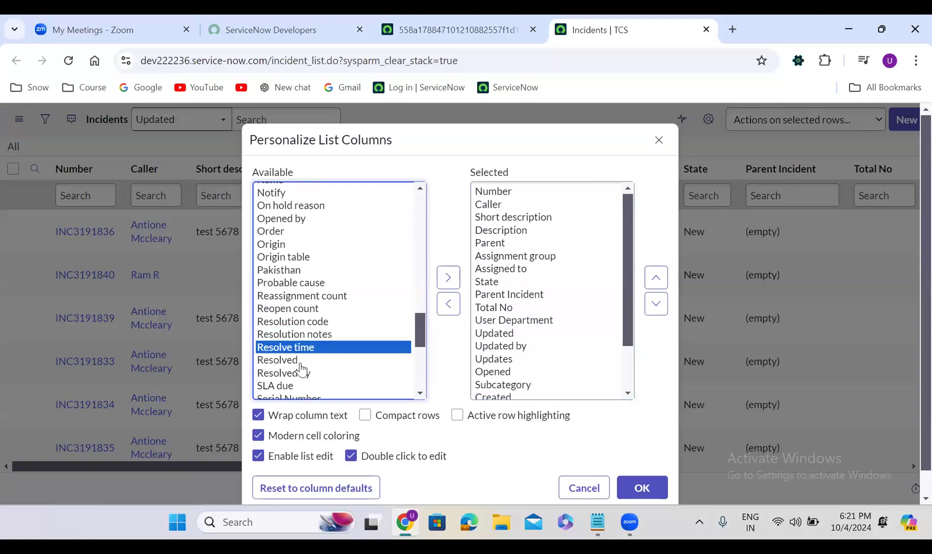
{"action": "left_click", "coordinate": [297, 361]}
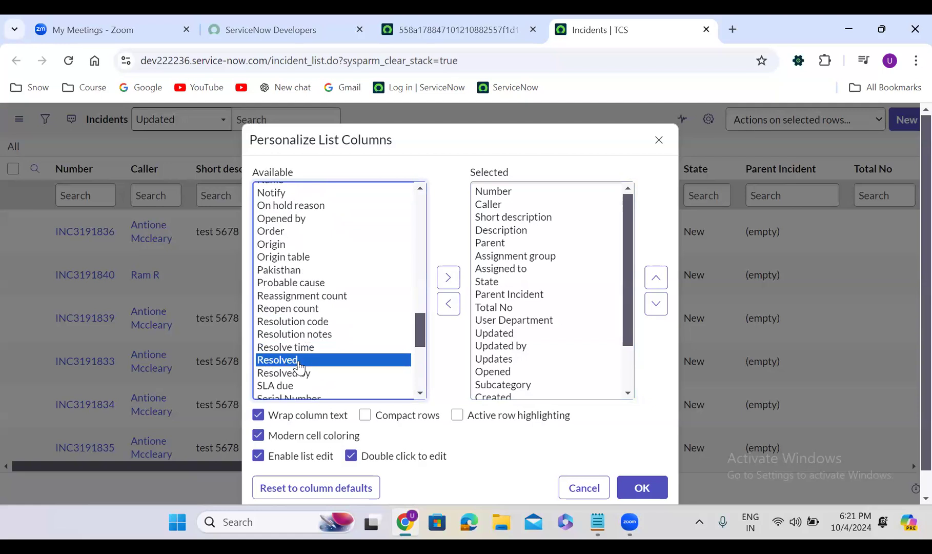
{"action": "left_click", "coordinate": [293, 297]}
{"action": "type", "text": "cl"}
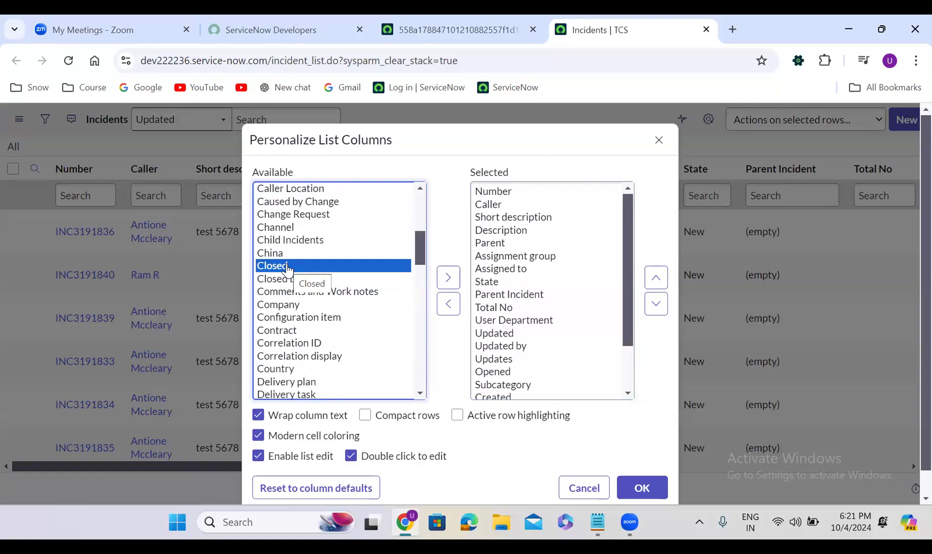
{"action": "left_click", "coordinate": [658, 140]}
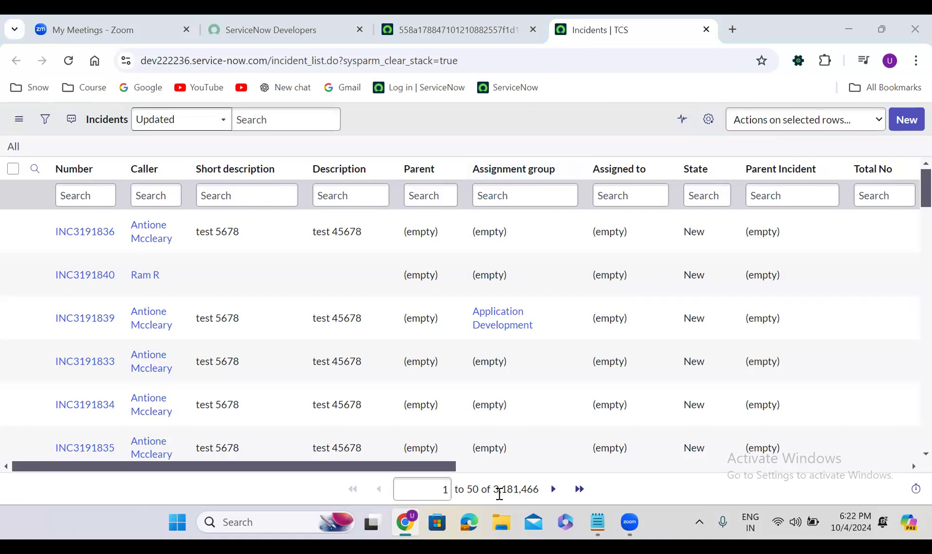
- Review the Updated and Opened columns and reload the incident list with all records
{"action": "left_click_drag", "start_coordinate": [357, 466], "coordinate": [401, 465]}
{"action": "left_click_drag", "start_coordinate": [574, 476], "coordinate": [619, 467]}
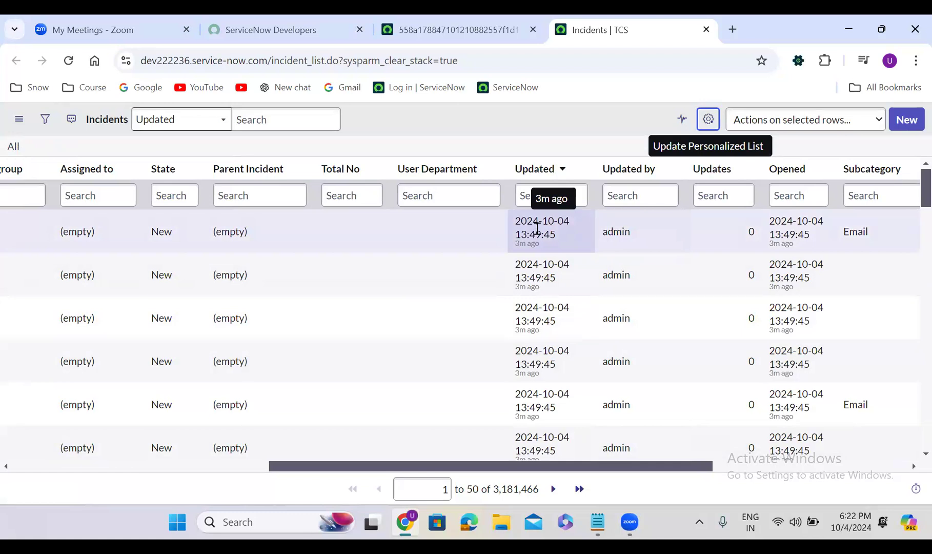
{"action": "left_click", "coordinate": [13, 149]}
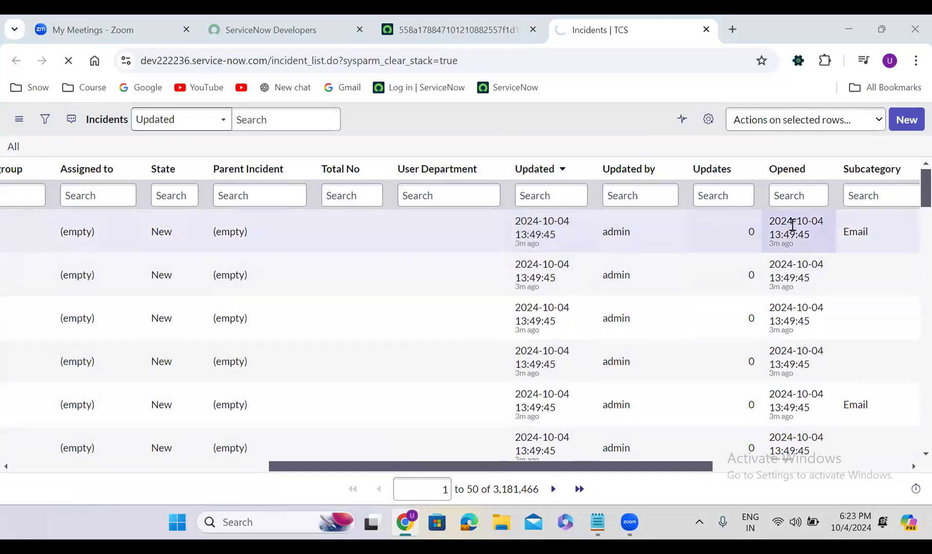
{"action": "left_click_drag", "start_coordinate": [558, 466], "coordinate": [651, 468]}
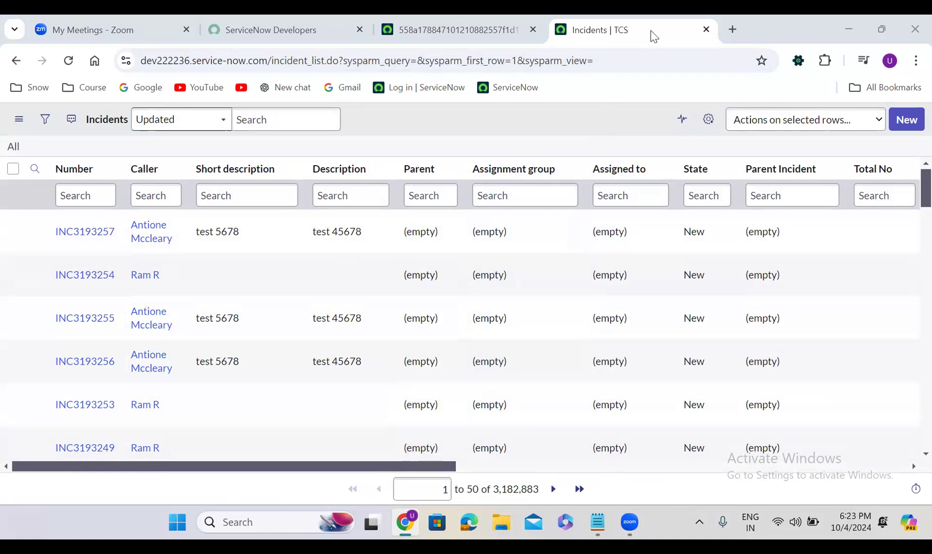
- Open a new incident form from the instance's main page by filtering the application navigator for incident and choosing Create New
{"action": "left_click", "coordinate": [470, 21]}
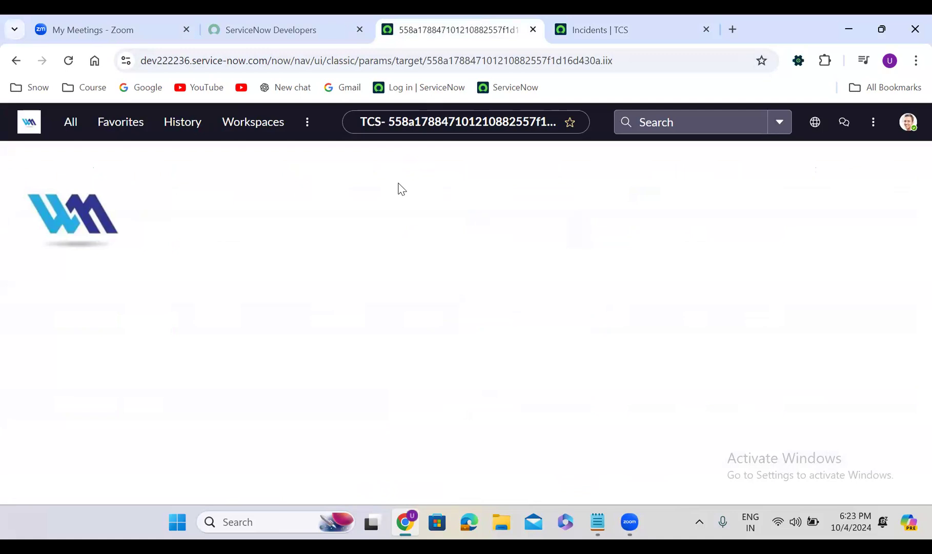
{"action": "left_click", "coordinate": [71, 128]}
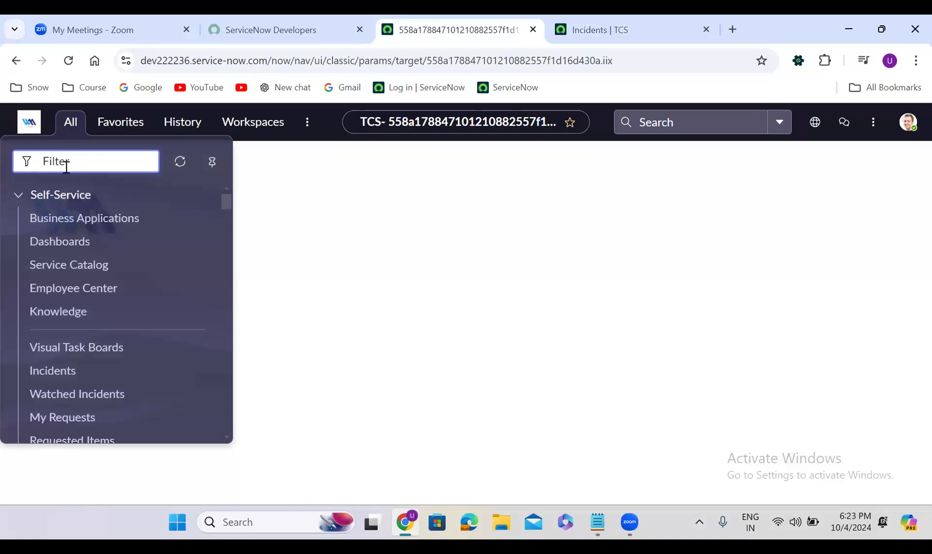
{"action": "type", "text": "incident"}
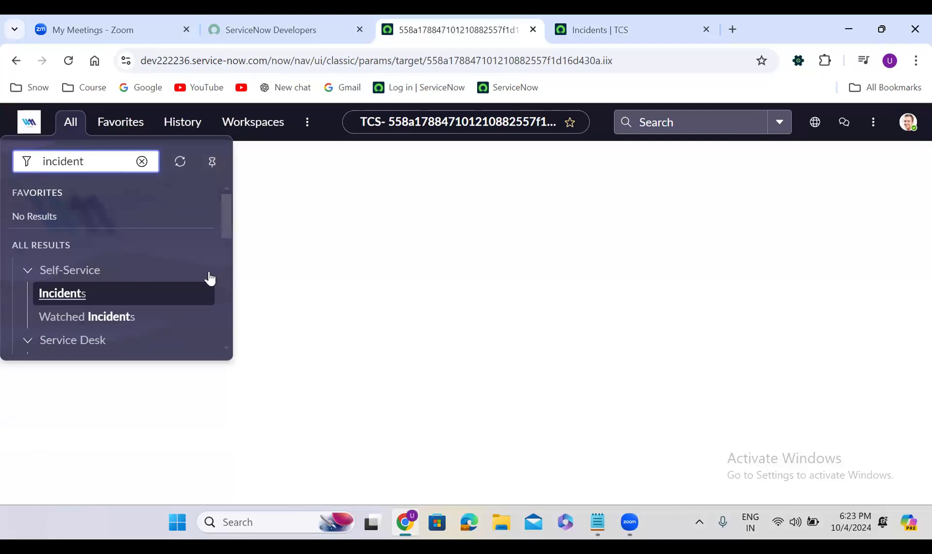
{"action": "left_click_drag", "start_coordinate": [226, 199], "coordinate": [227, 234]}
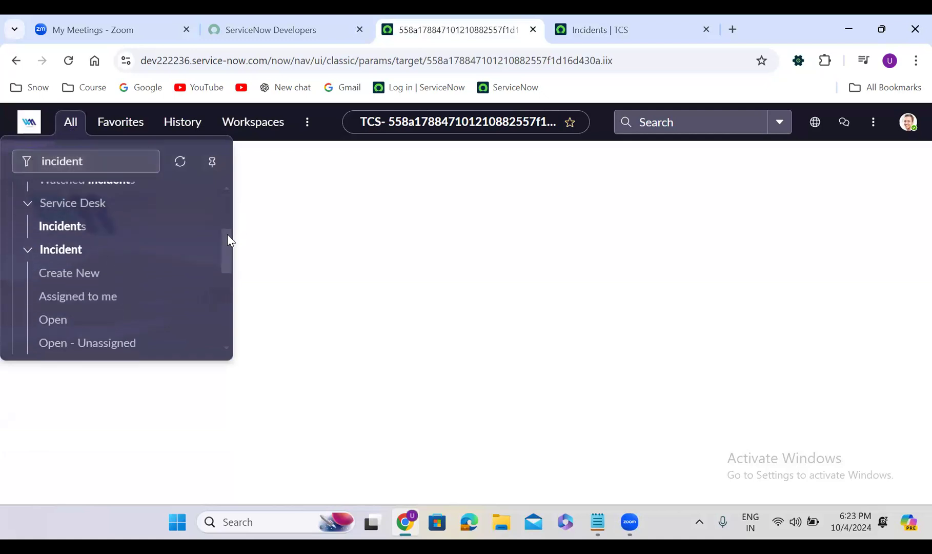
{"action": "left_click", "coordinate": [70, 276]}
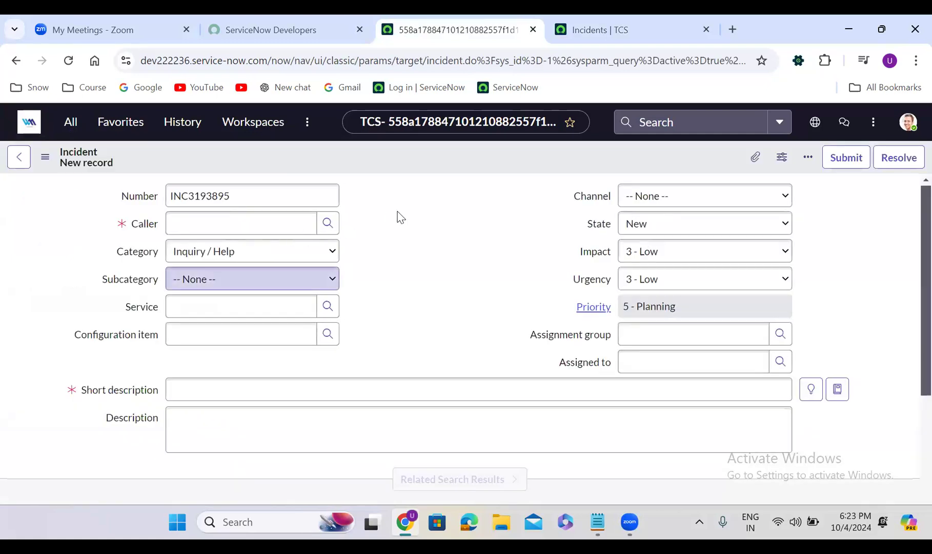
- Examine the Number field on the new incident form and reload the form to compare the generated number
{"action": "left_click", "coordinate": [200, 199]}
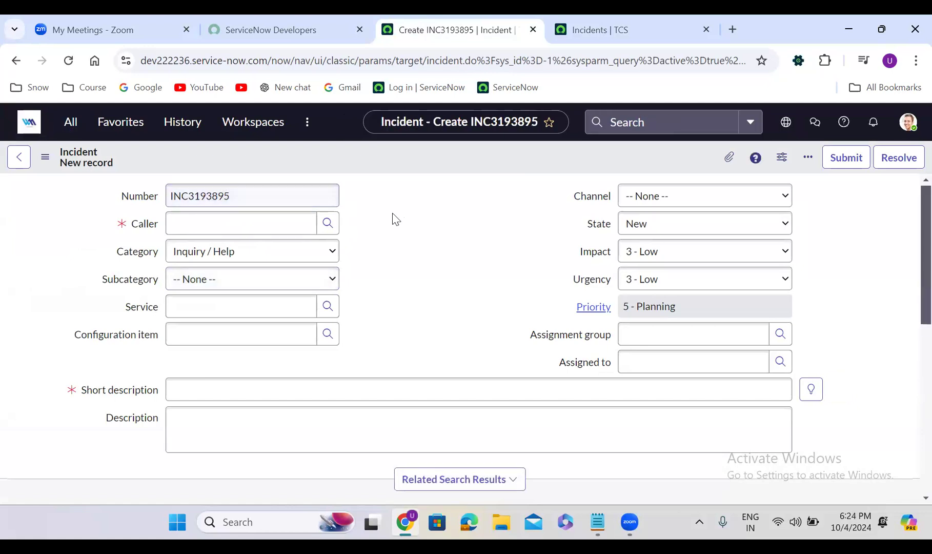
{"action": "left_click", "coordinate": [235, 194]}
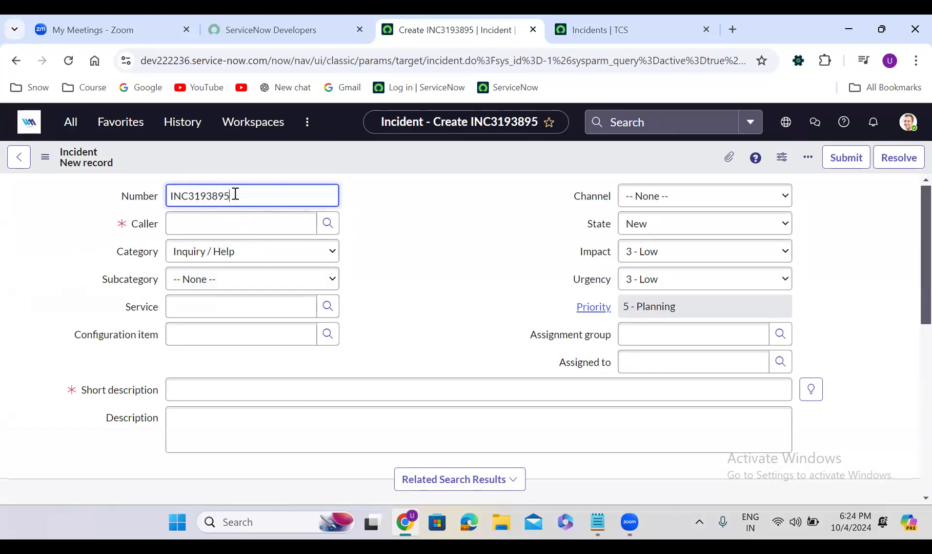
{"action": "double_click", "coordinate": [211, 195]}
{"action": "left_click", "coordinate": [357, 203]}
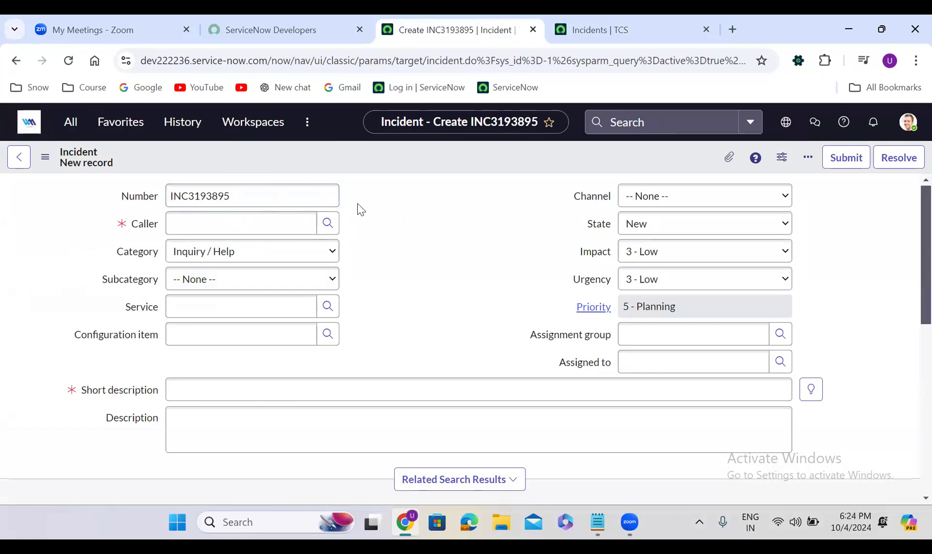
{"action": "left_click", "coordinate": [68, 60]}
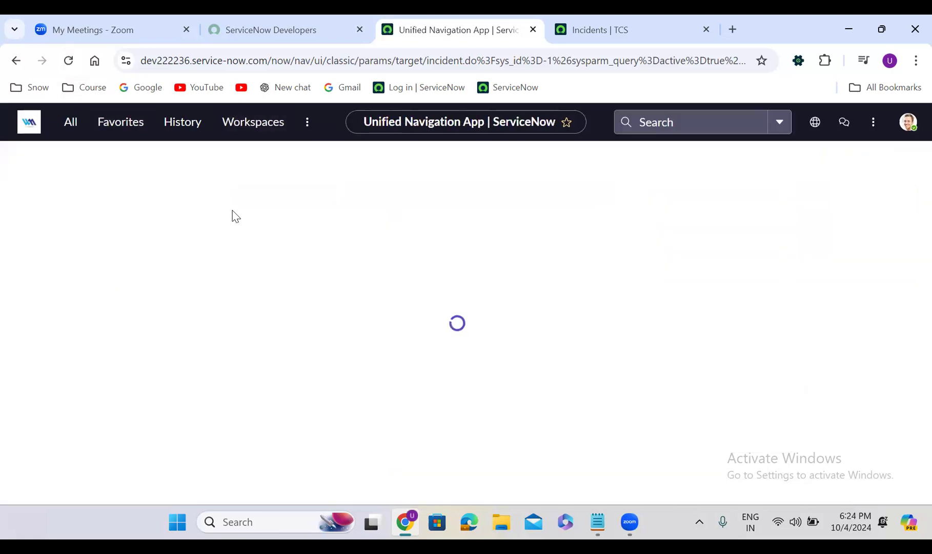
{"action": "left_click", "coordinate": [249, 201]}
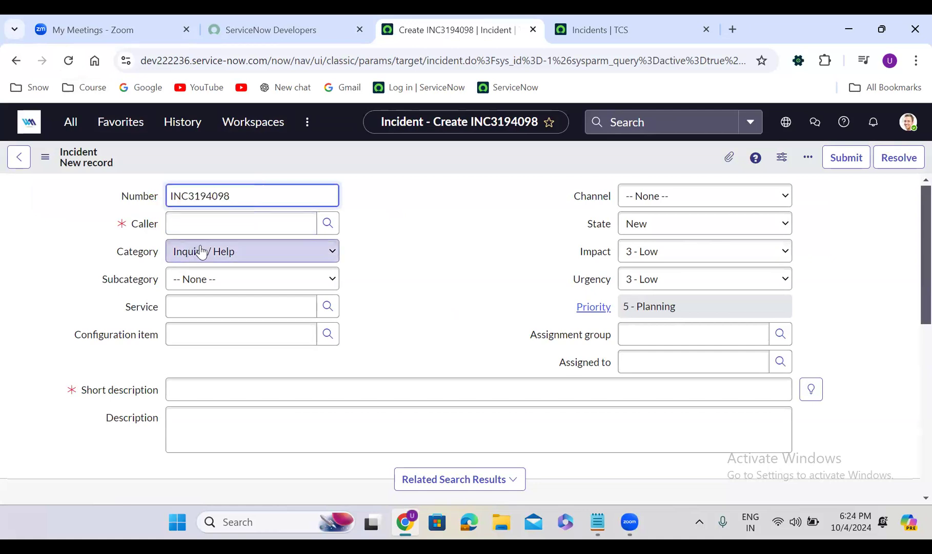
- Search for the caller by first name and fill in the Caller field with the admin user from the recent selections
{"action": "left_click", "coordinate": [207, 226]}
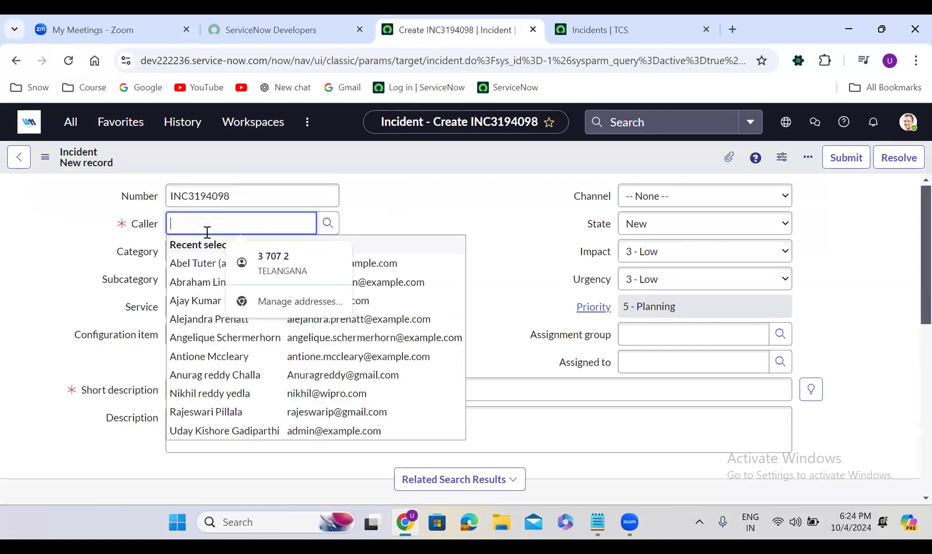
{"action": "type", "text": "uday"}
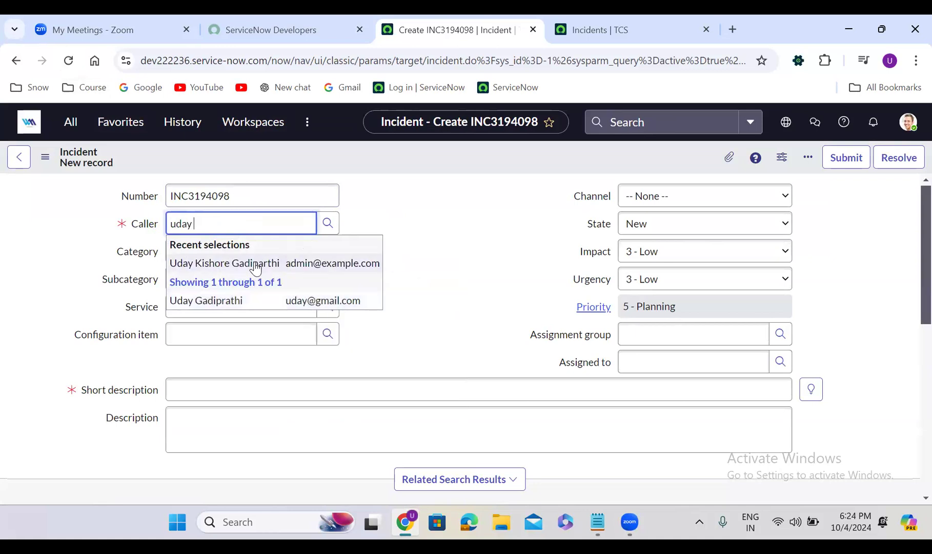
{"action": "left_click", "coordinate": [256, 265]}
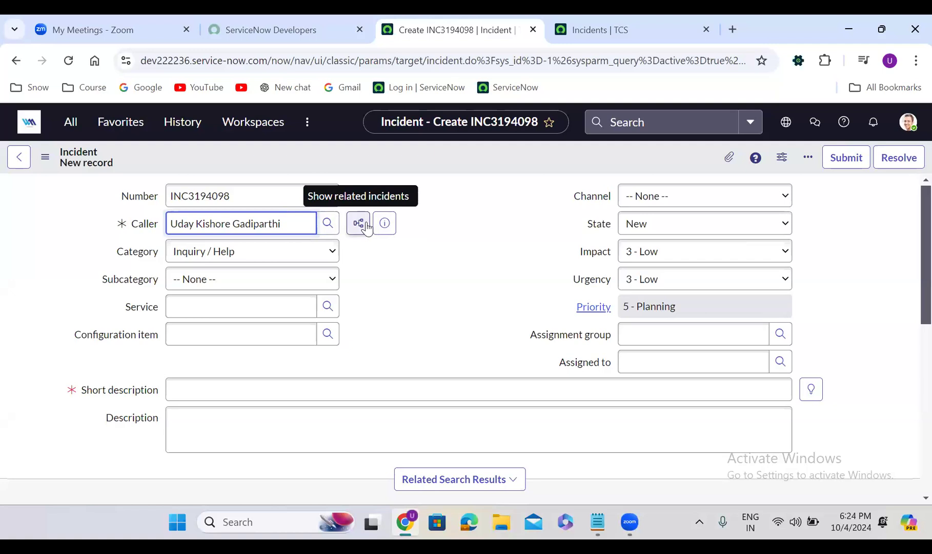
- Set the incident's category to Software and its subcategory to Operating System
{"action": "left_click", "coordinate": [214, 257]}
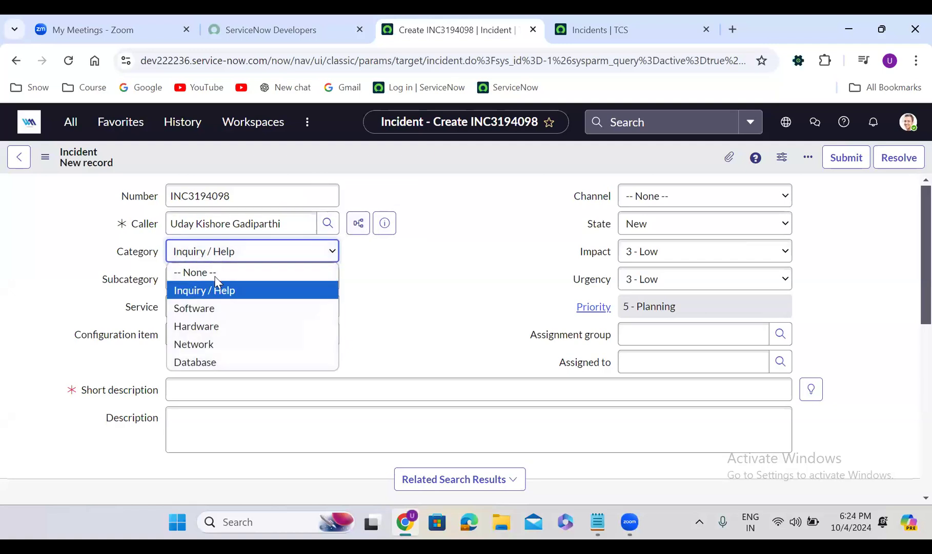
{"action": "left_click", "coordinate": [216, 307]}
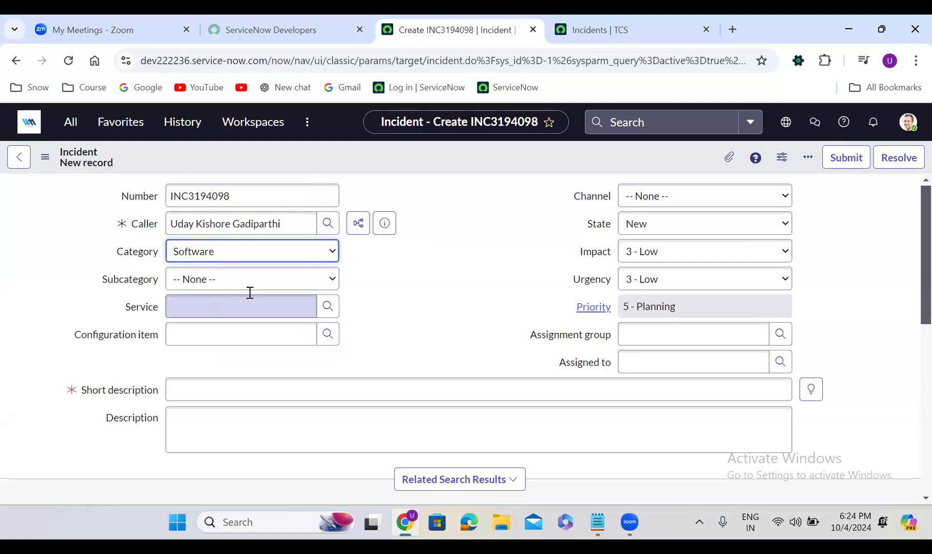
{"action": "left_click", "coordinate": [224, 279]}
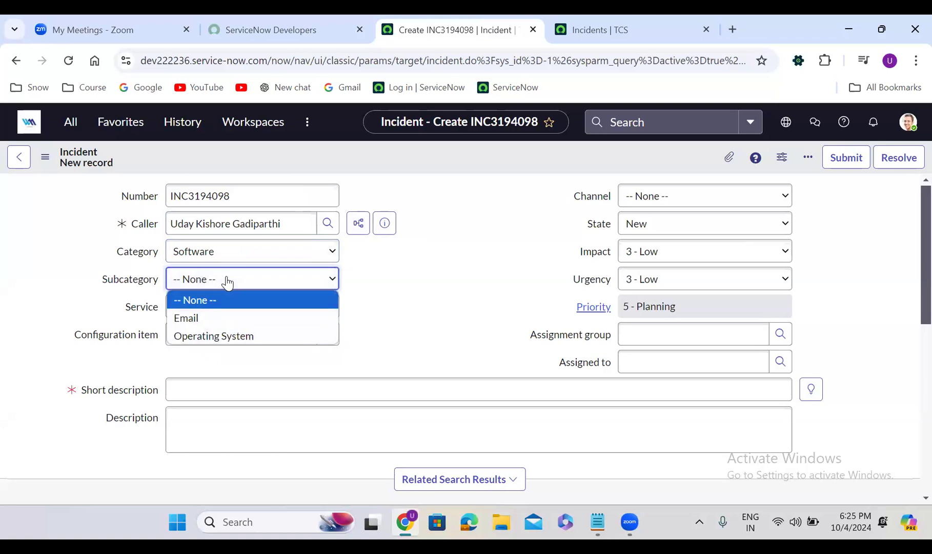
{"action": "left_click", "coordinate": [185, 331]}
{"action": "left_click", "coordinate": [252, 304]}
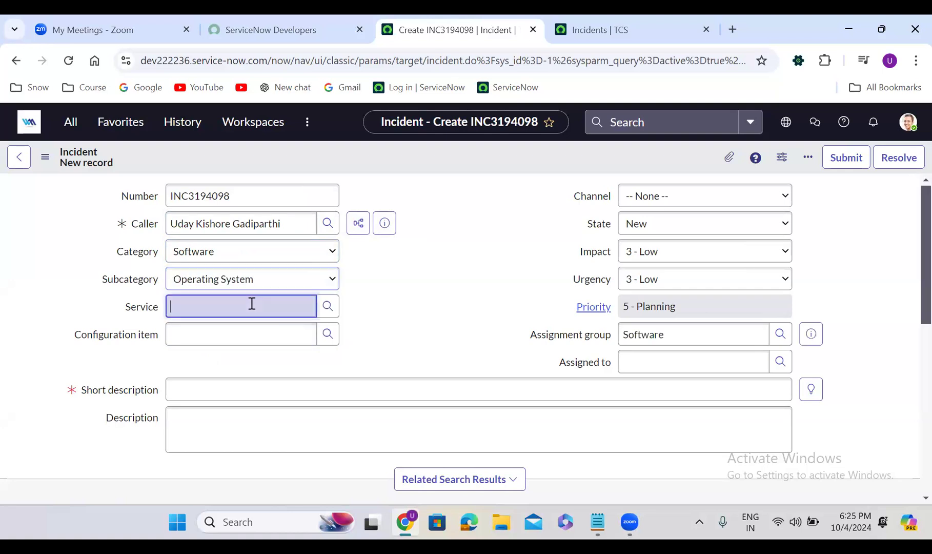
{"action": "left_click", "coordinate": [422, 276]}
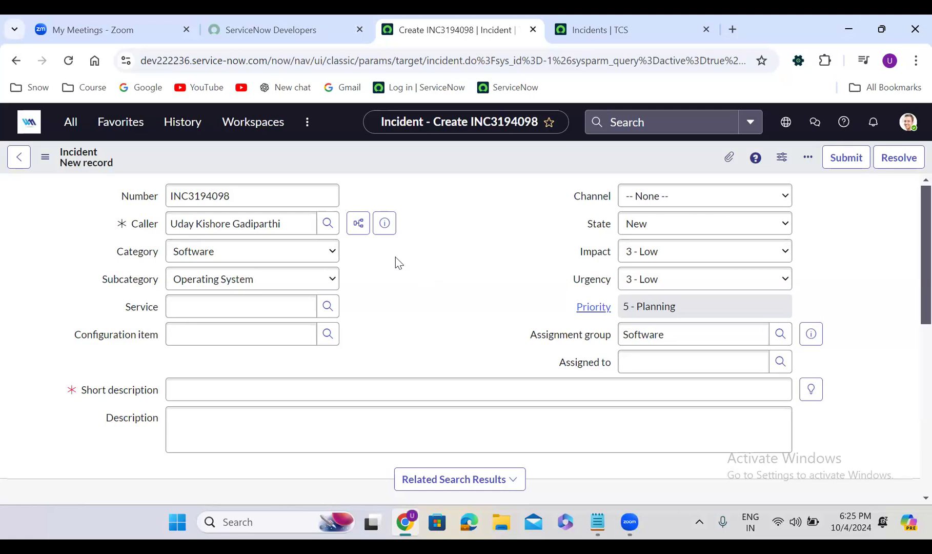
- Fill in the incident's Service field with IT Services and its Configuration item with Sales Force Automation
{"action": "left_click", "coordinate": [188, 302]}
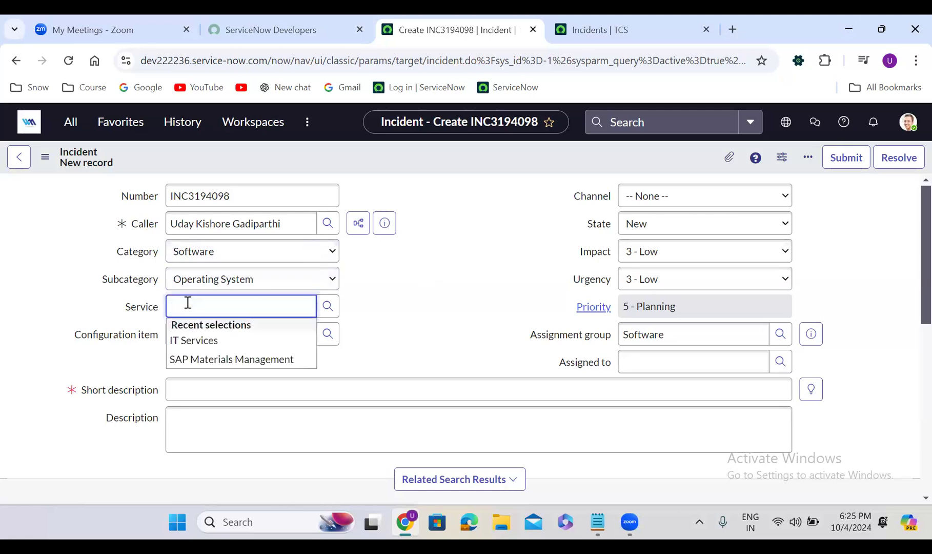
{"action": "left_click", "coordinate": [227, 340]}
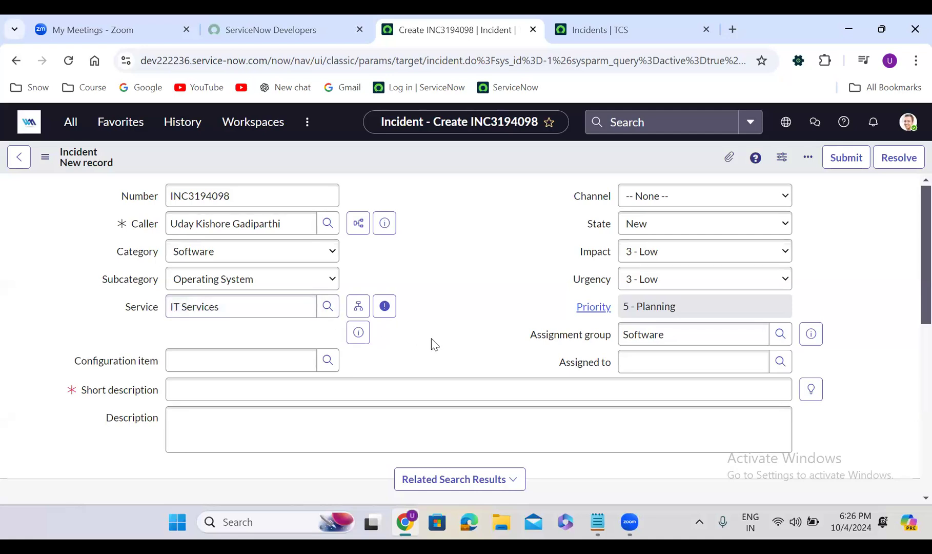
{"action": "left_click", "coordinate": [210, 364]}
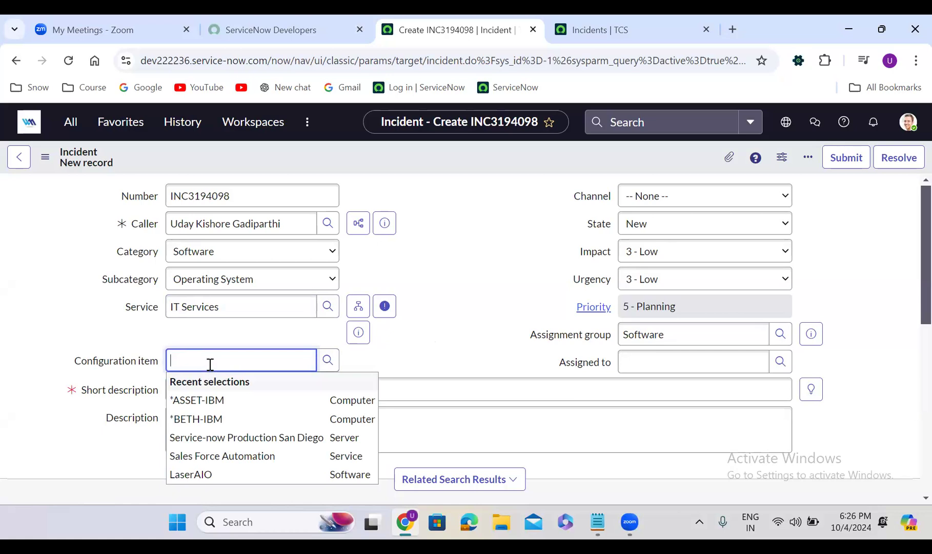
{"action": "type", "text": "sales"}
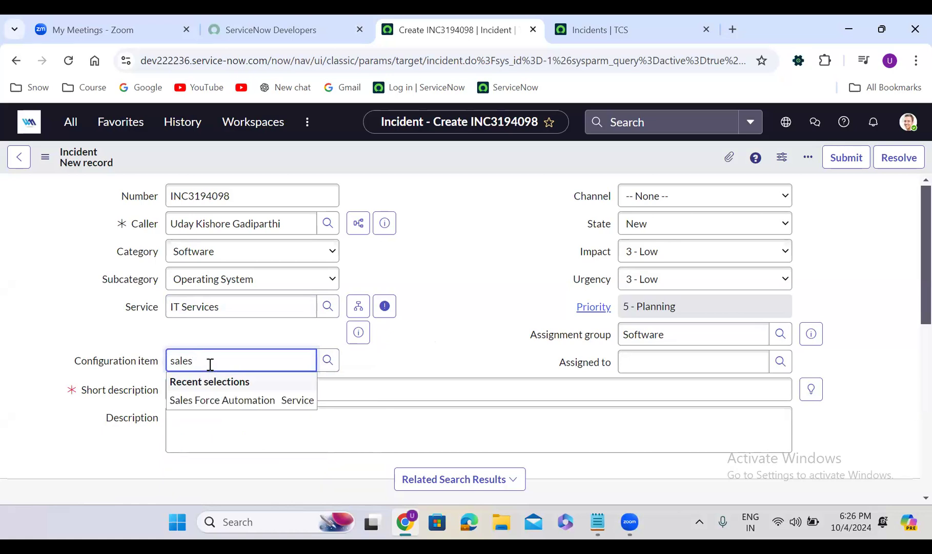
{"action": "left_click", "coordinate": [235, 409]}
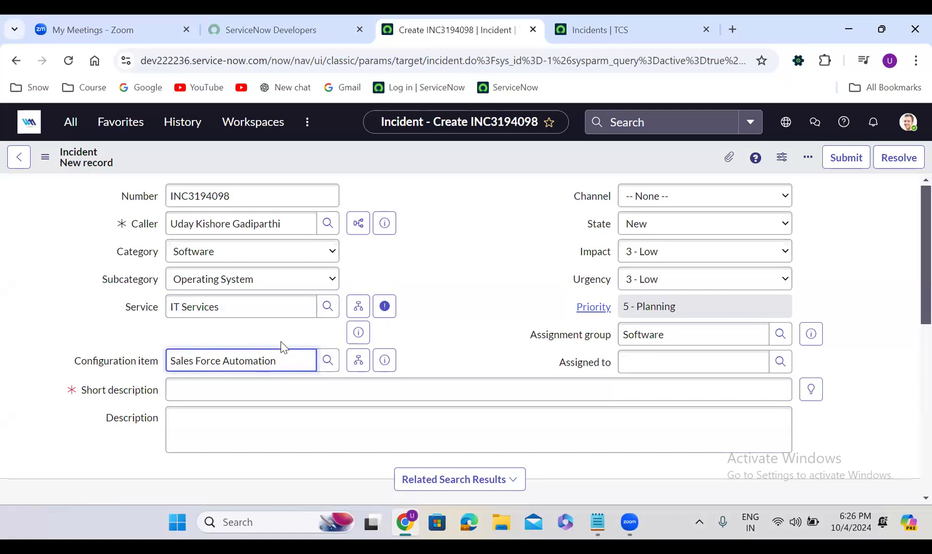
{"action": "left_click", "coordinate": [459, 291]}
- Try Email and Phone as the incident's channel, looking through the available Impact options in between
{"action": "left_click", "coordinate": [650, 198]}
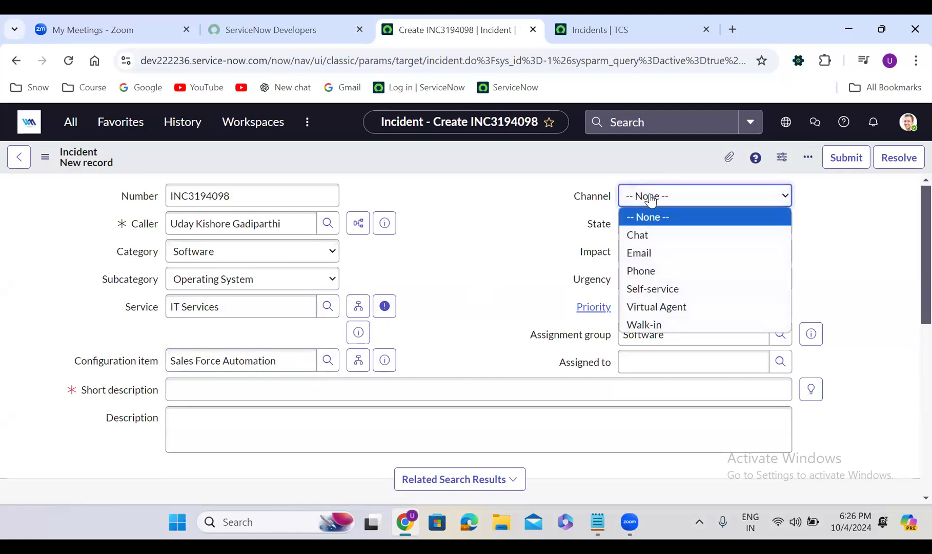
{"action": "left_click", "coordinate": [452, 255]}
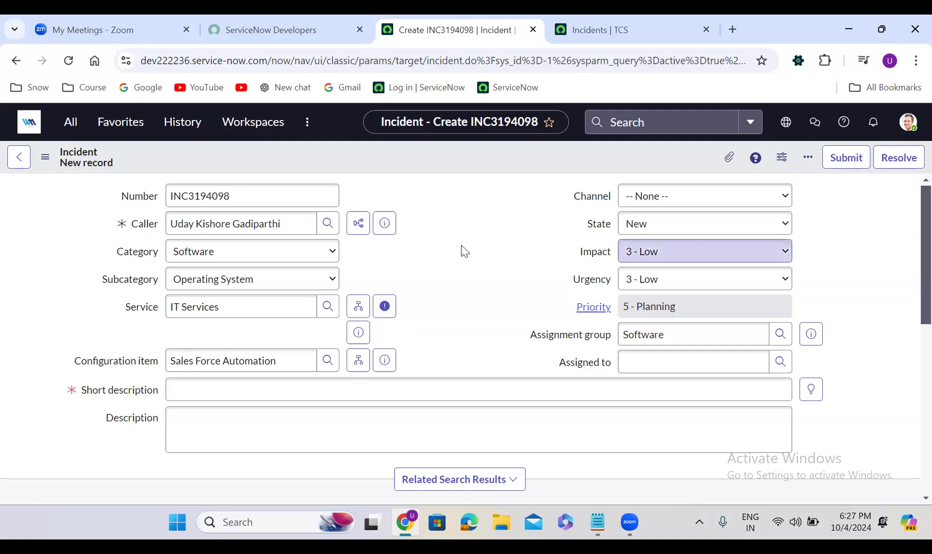
{"action": "left_click", "coordinate": [650, 198]}
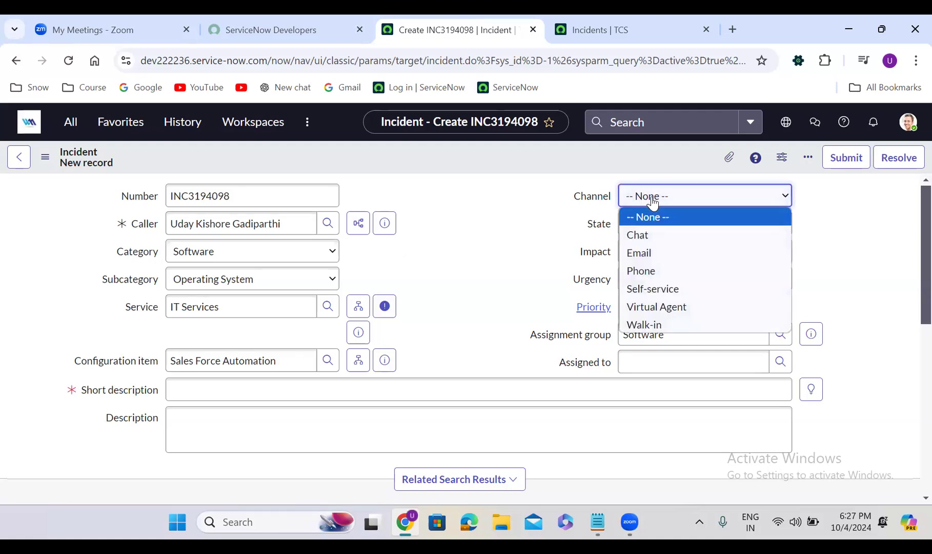
{"action": "left_click", "coordinate": [651, 253]}
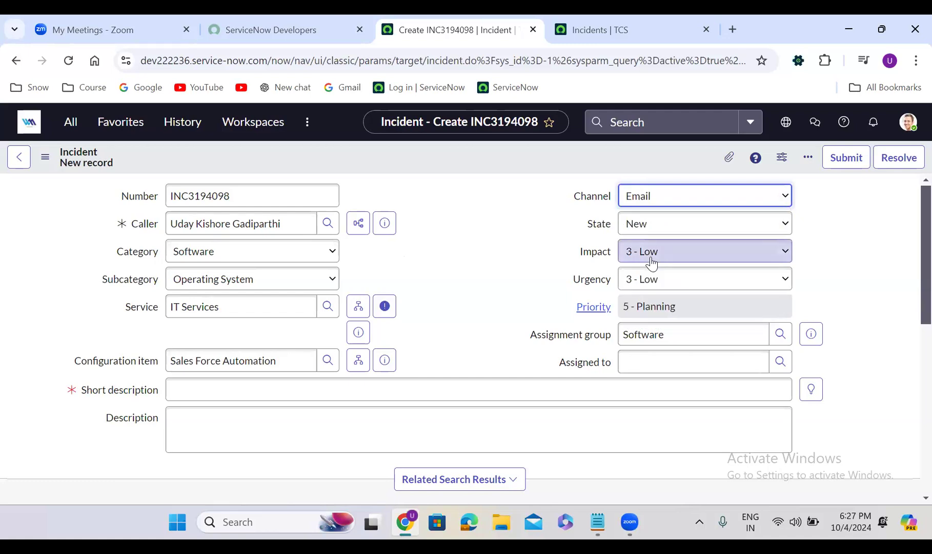
{"action": "left_click", "coordinate": [651, 263]}
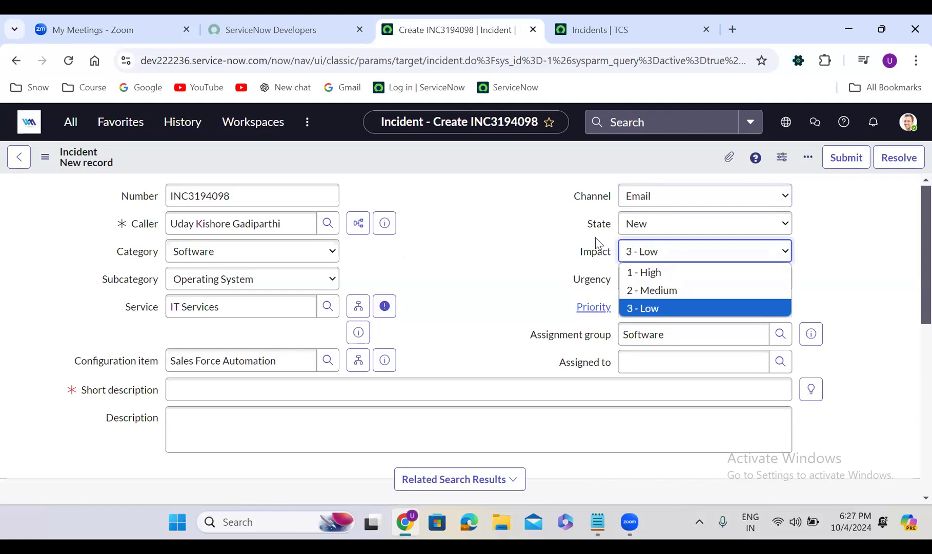
{"action": "left_click", "coordinate": [419, 260]}
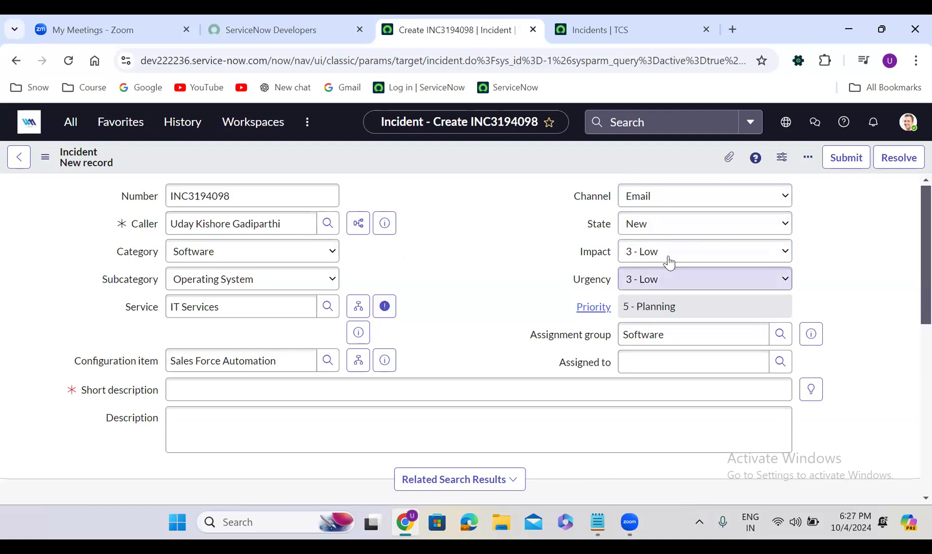
{"action": "left_click", "coordinate": [661, 197]}
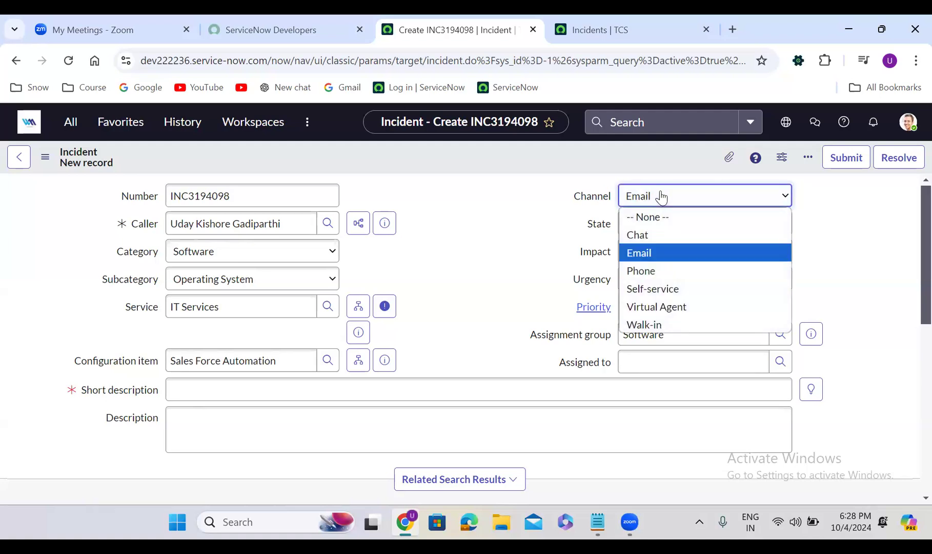
{"action": "left_click", "coordinate": [645, 278]}
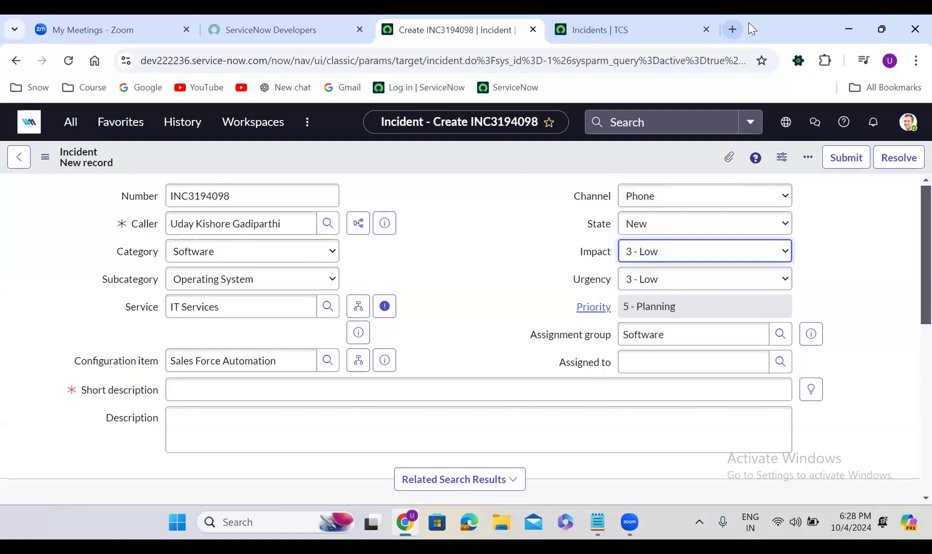
- Search Google in a new browser tab for "hdfc credit card balance check number"
{"action": "left_click", "coordinate": [733, 24]}
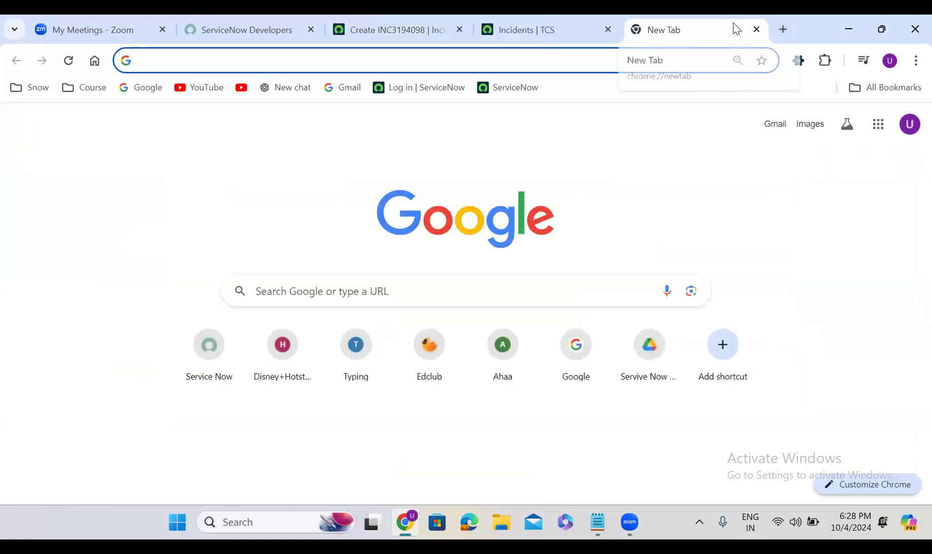
{"action": "type", "text": "hdfc "}
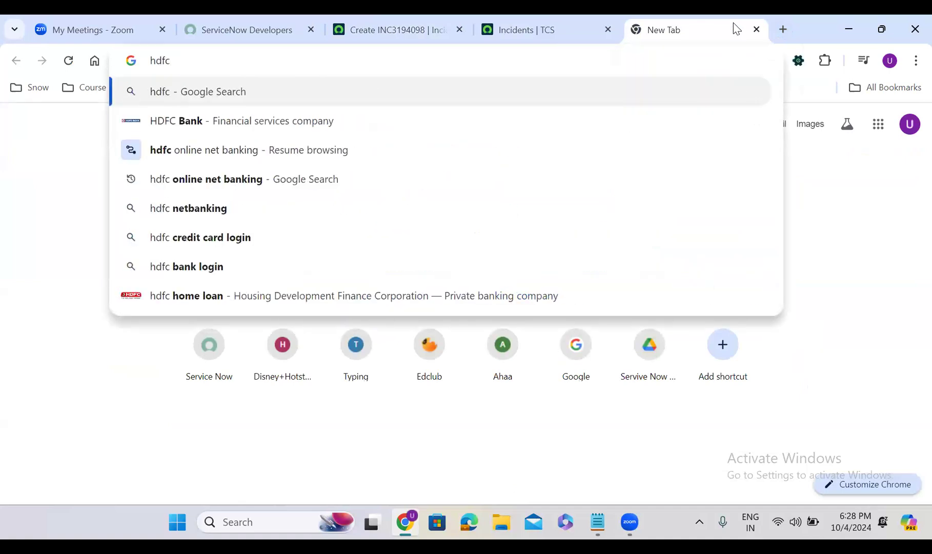
{"action": "type", "text": "crea\\"}
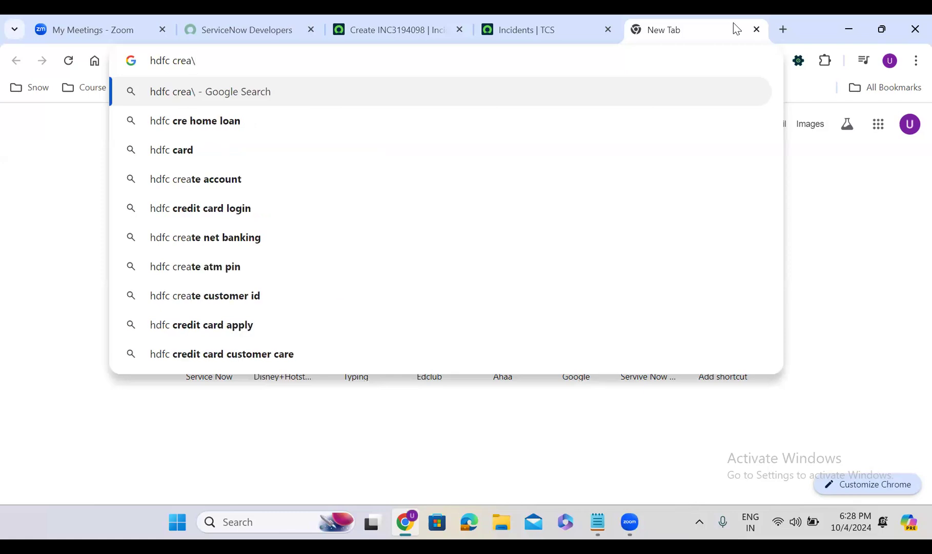
{"action": "key", "text": "BackSpace"}
{"action": "type", "text": "di"}
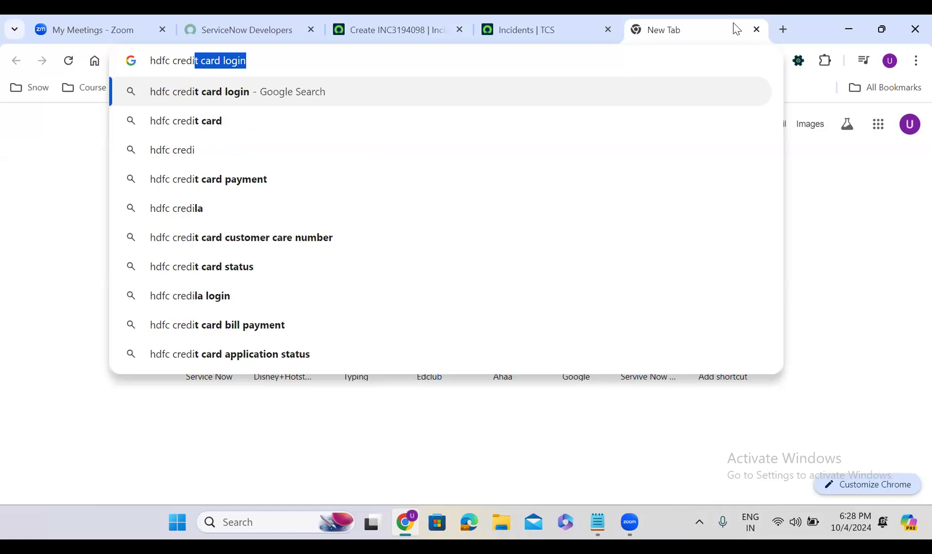
{"action": "type", "text": "t card baka"}
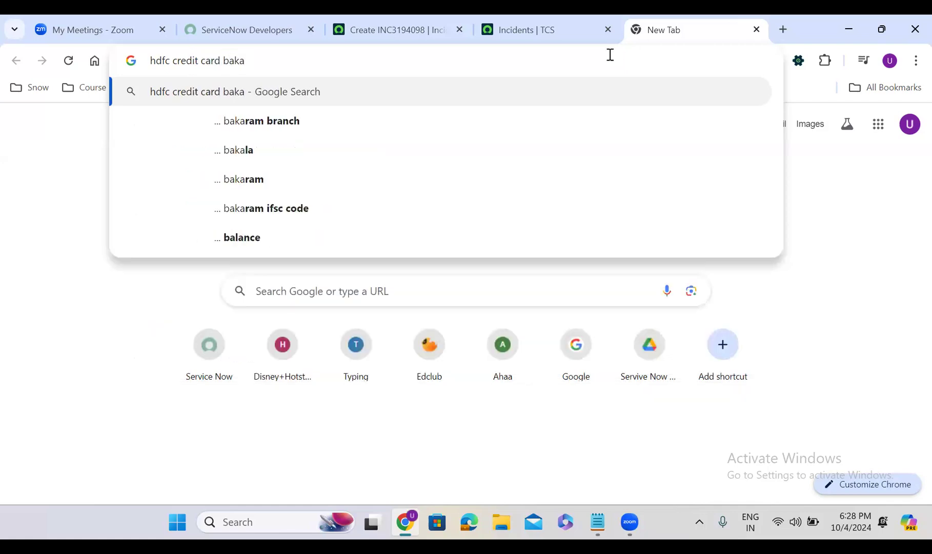
{"action": "key", "text": "BackSpace"}
{"action": "key", "text": "BackSpace"}
{"action": "type", "text": "l"}
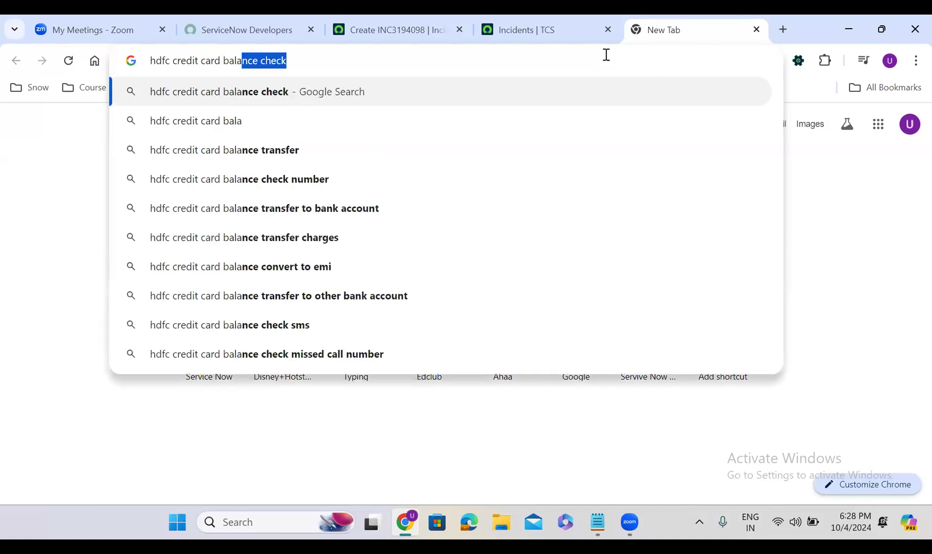
{"action": "left_click", "coordinate": [313, 180]}
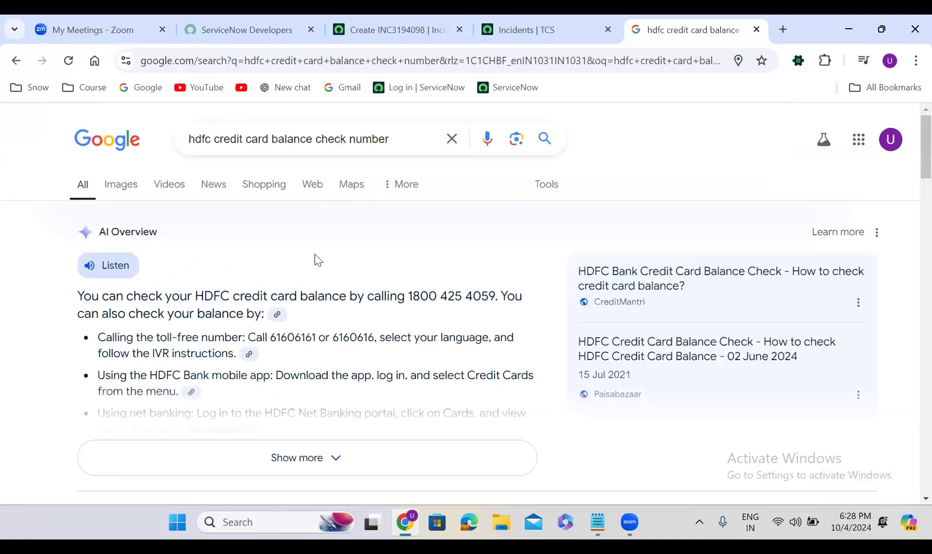
- Open HDFC Bank's SMS & Toll-Free Banking page from the search results and bring up its Ask EVA chat assistant
{"action": "scroll", "coordinate": [317, 257], "scroll_direction": "down", "scroll_amount": 8}
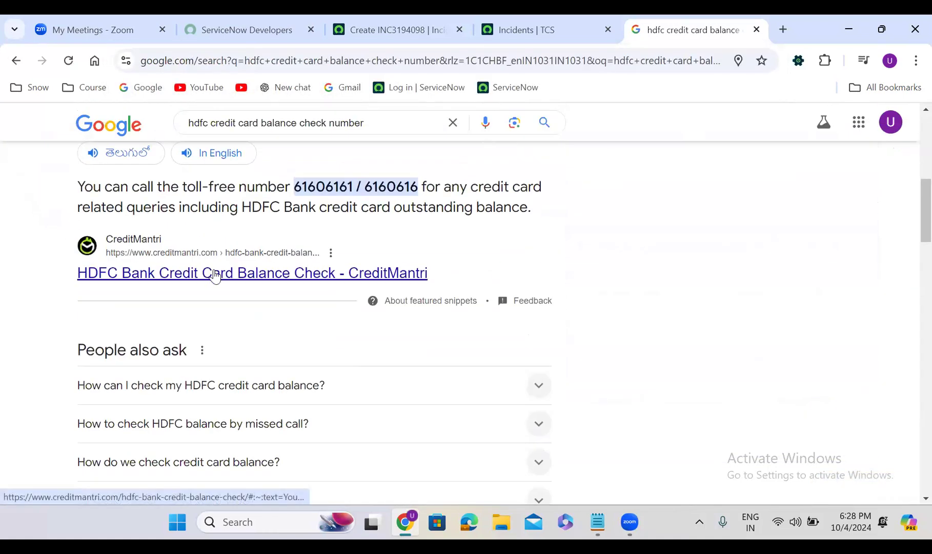
{"action": "scroll", "coordinate": [214, 275], "scroll_direction": "down", "scroll_amount": 7}
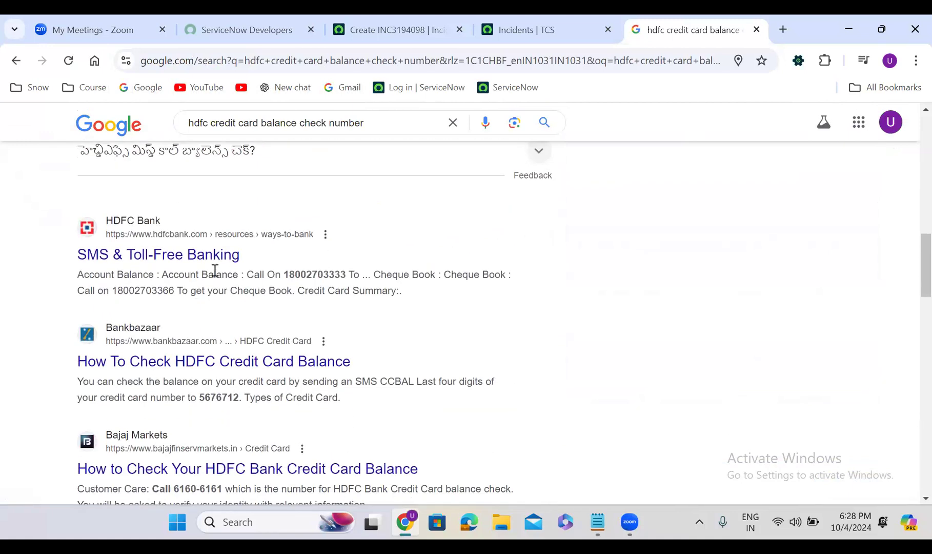
{"action": "left_click", "coordinate": [167, 255]}
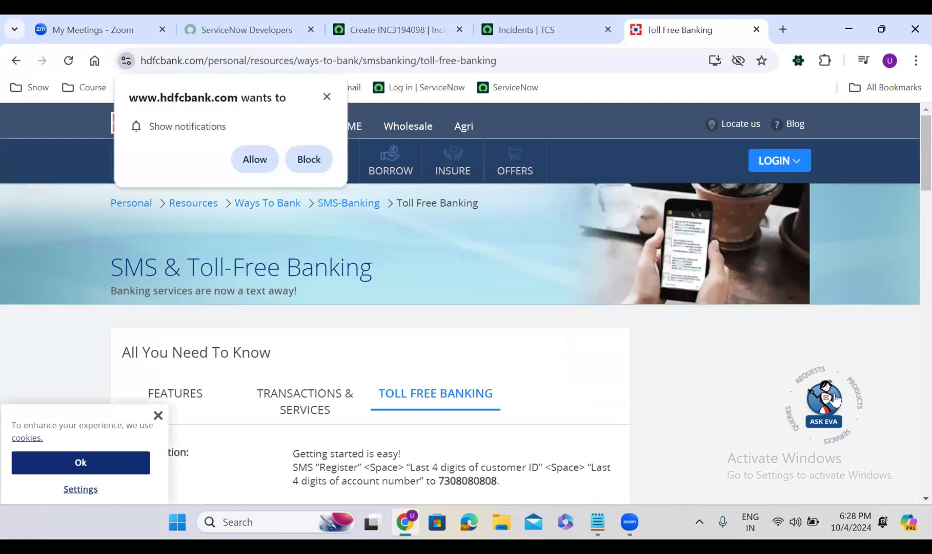
{"action": "left_click", "coordinate": [821, 403]}
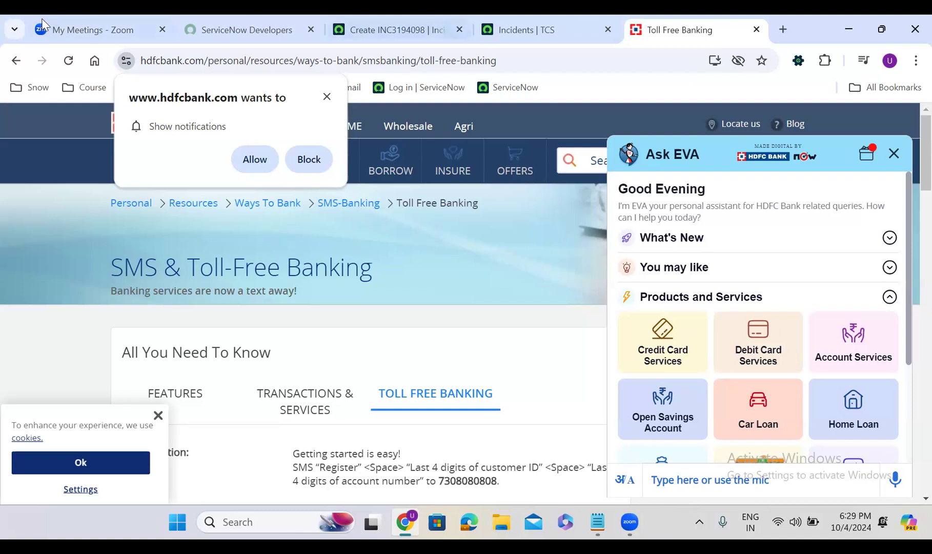
- Return to the new incident form and try Virtual Agent and Email as the incident's channel
{"action": "left_click", "coordinate": [367, 21]}
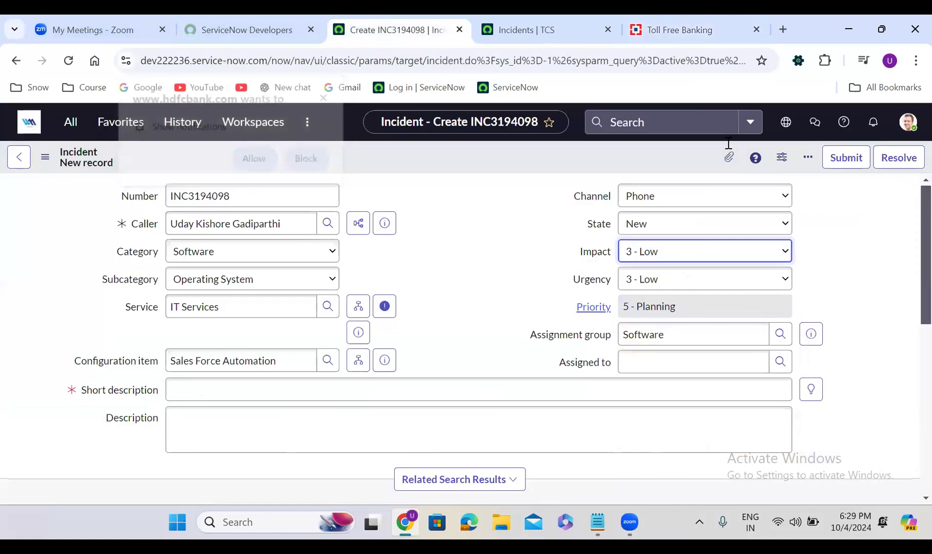
{"action": "left_click", "coordinate": [651, 199]}
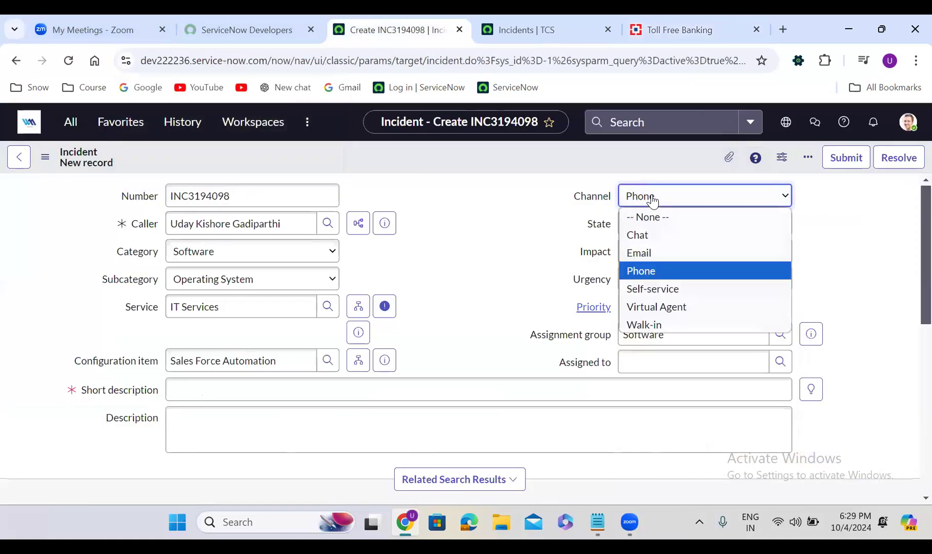
{"action": "left_click", "coordinate": [665, 309]}
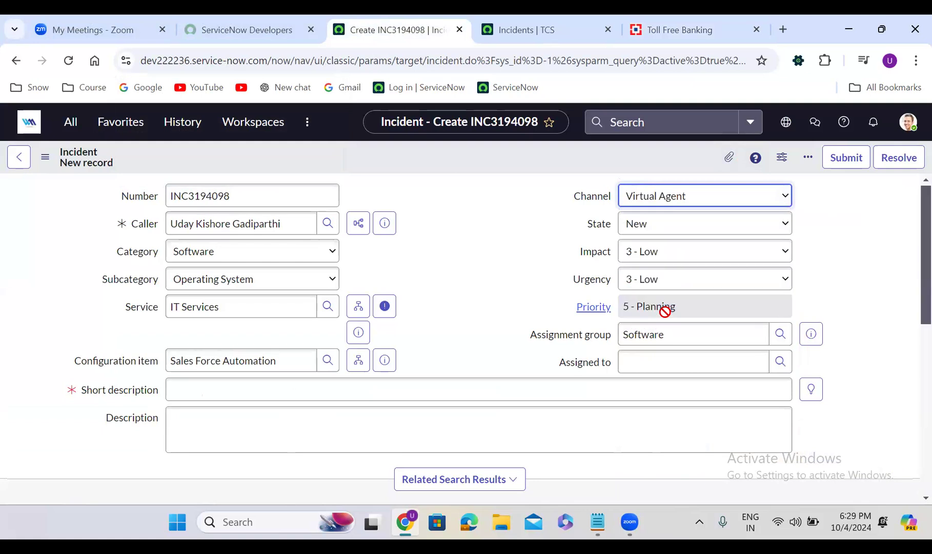
{"action": "left_click", "coordinate": [424, 257]}
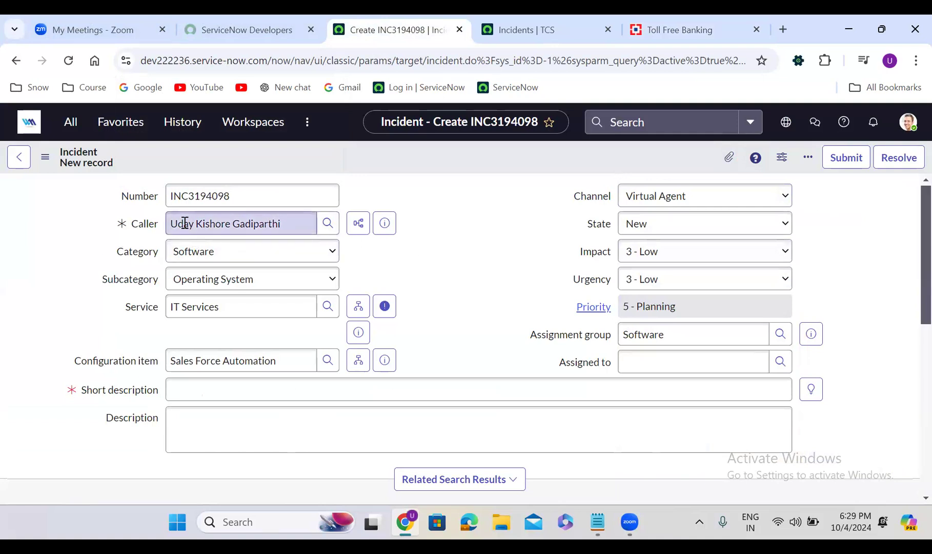
{"action": "left_click", "coordinate": [666, 199]}
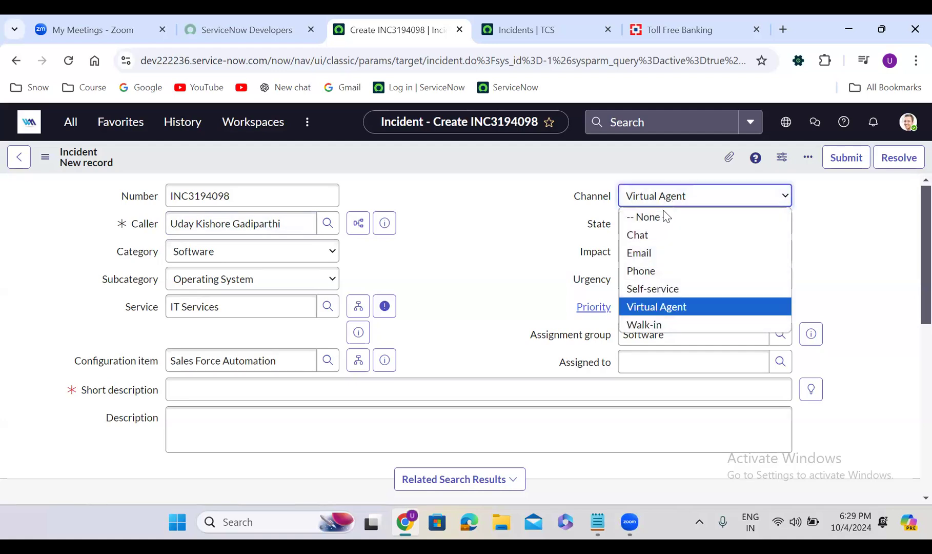
{"action": "left_click", "coordinate": [665, 251]}
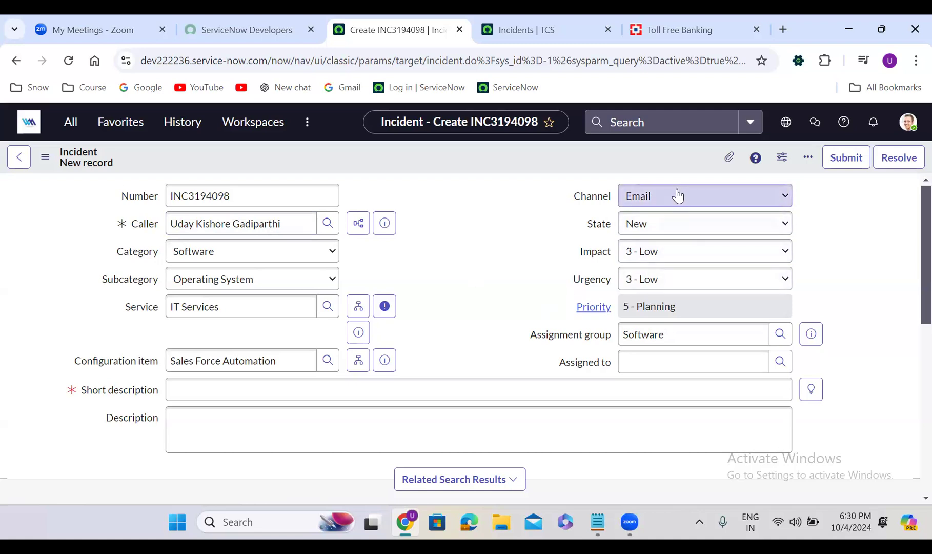
{"action": "left_click", "coordinate": [675, 251]}
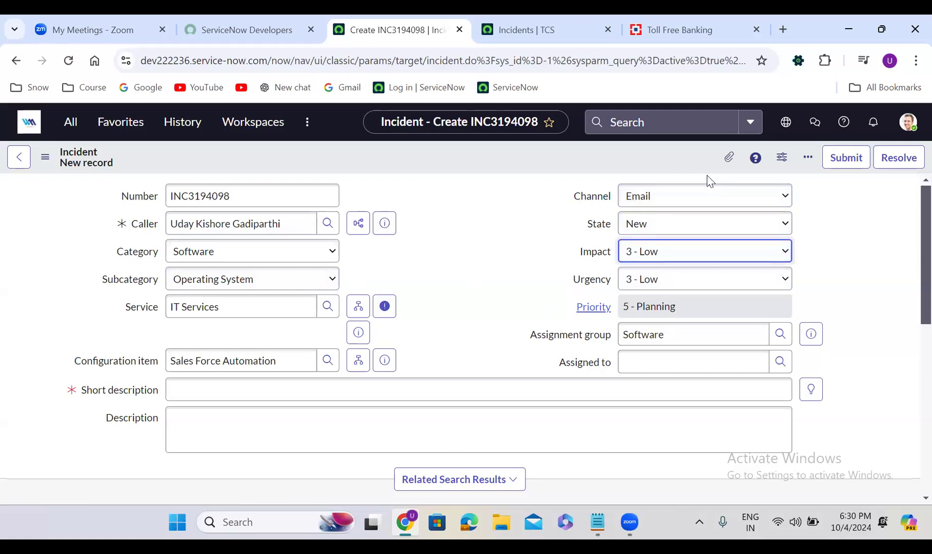
- Set the incident's channel to Walk-in
{"action": "left_click", "coordinate": [702, 196]}
{"action": "left_click", "coordinate": [661, 324]}
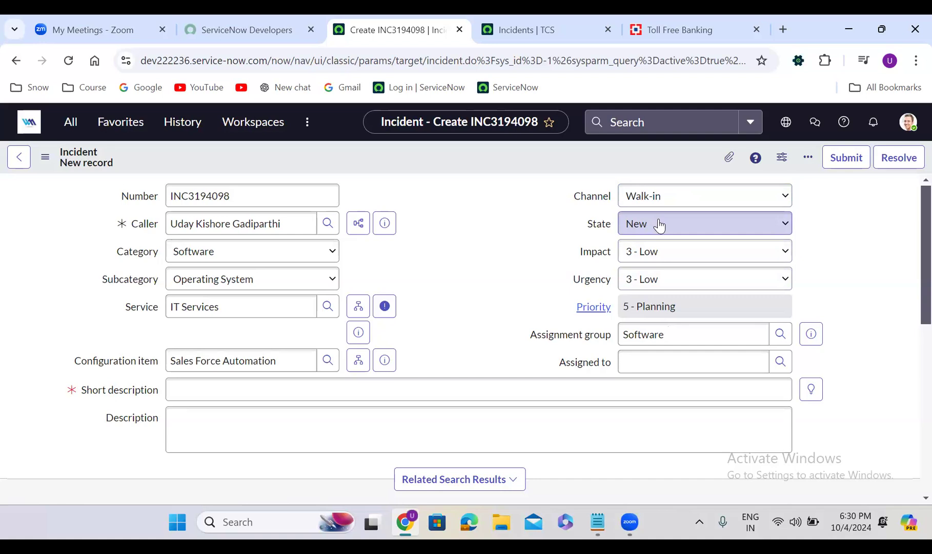
- Set the incident's impact to 3 - Low and its urgency to 1 - High
{"action": "left_click", "coordinate": [624, 261]}
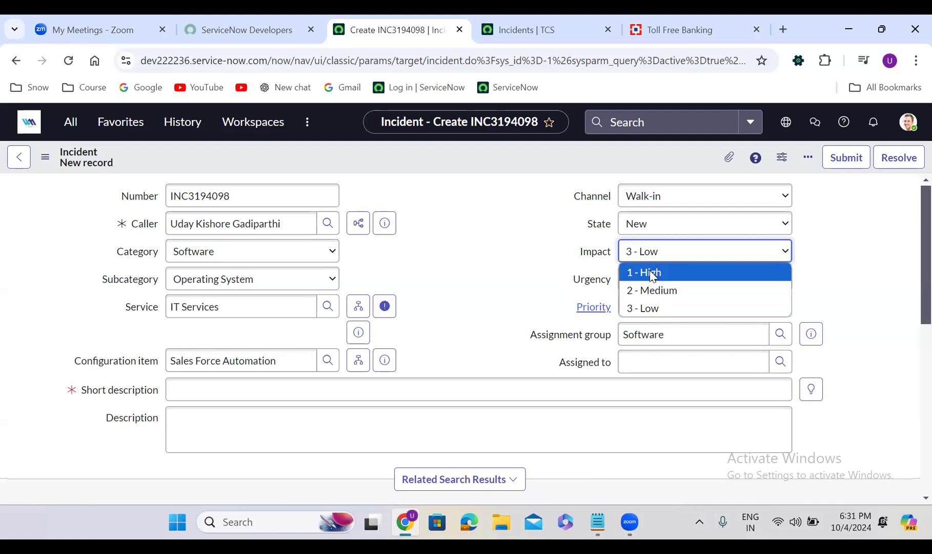
{"action": "left_click", "coordinate": [650, 308]}
{"action": "left_click", "coordinate": [655, 281]}
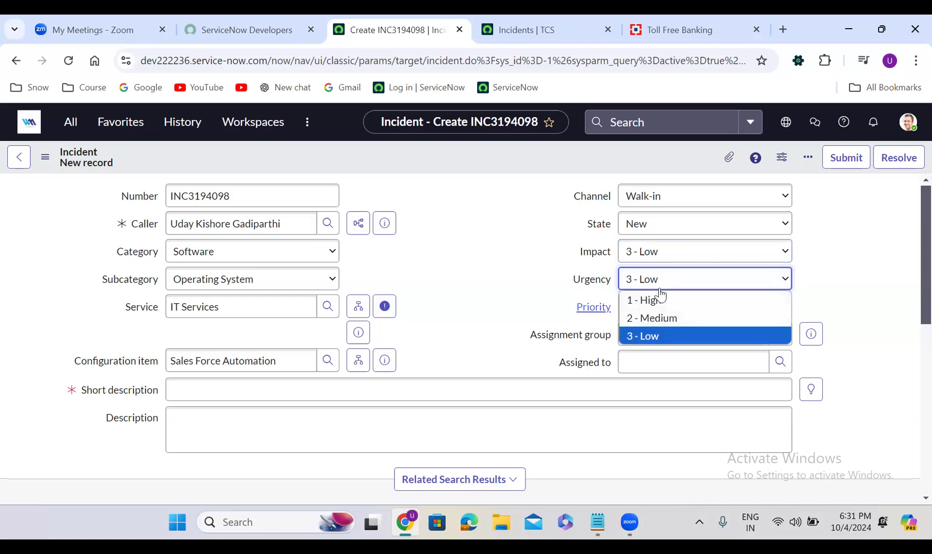
{"action": "left_click", "coordinate": [669, 304]}
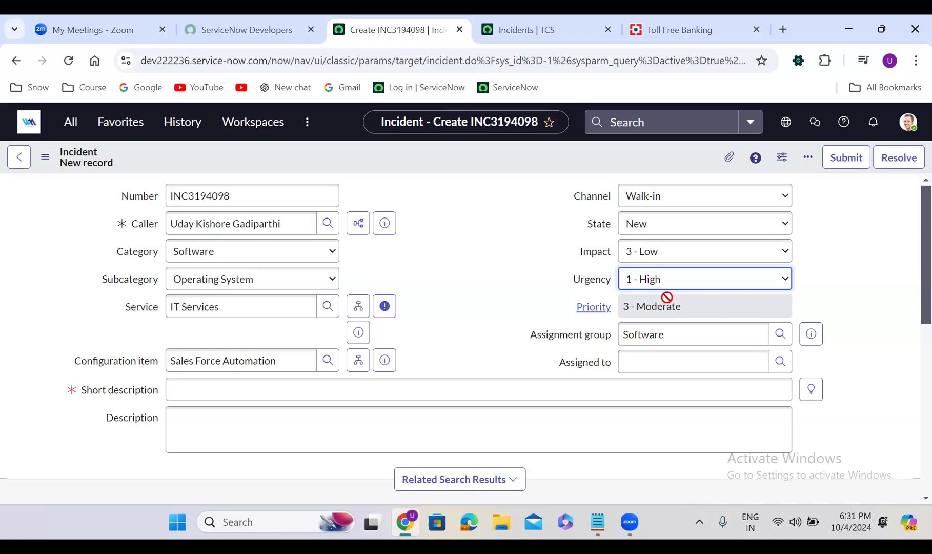
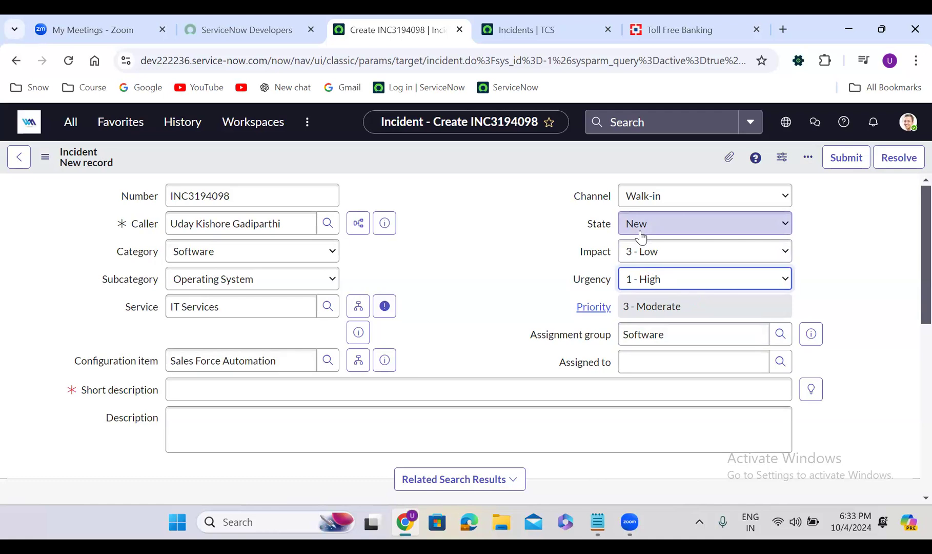
- Change the incident's assignment group to Salesforce Developers
{"action": "left_click", "coordinate": [695, 333]}
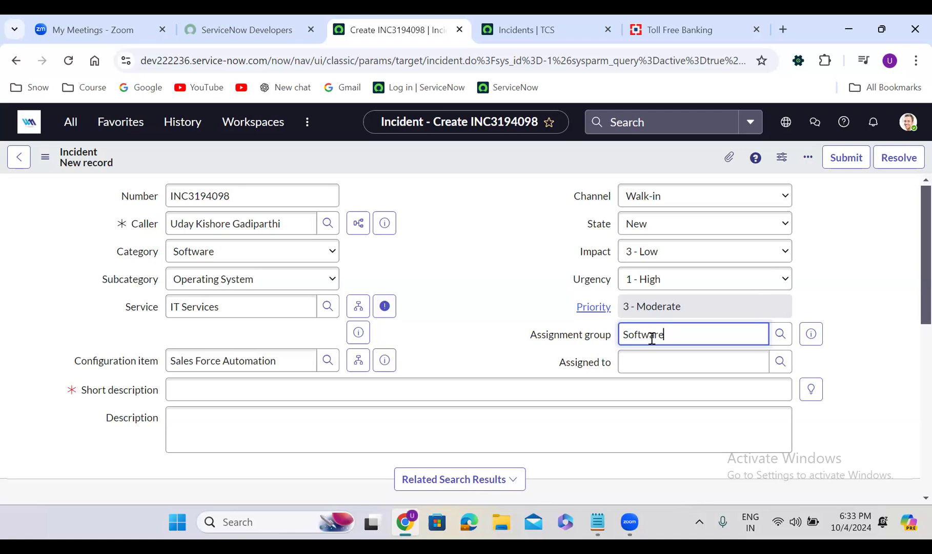
{"action": "double_click", "coordinate": [646, 342]}
{"action": "type", "text": "sales"}
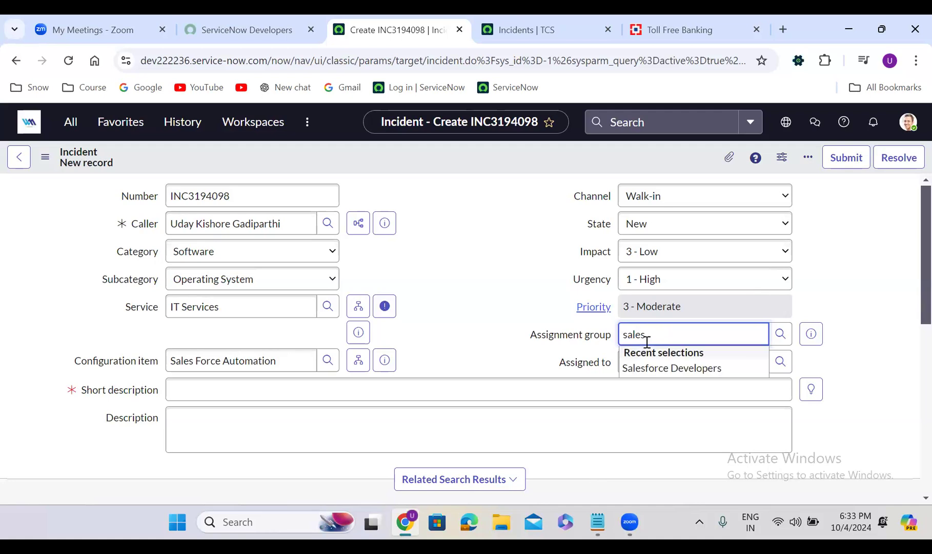
{"action": "left_click", "coordinate": [668, 368]}
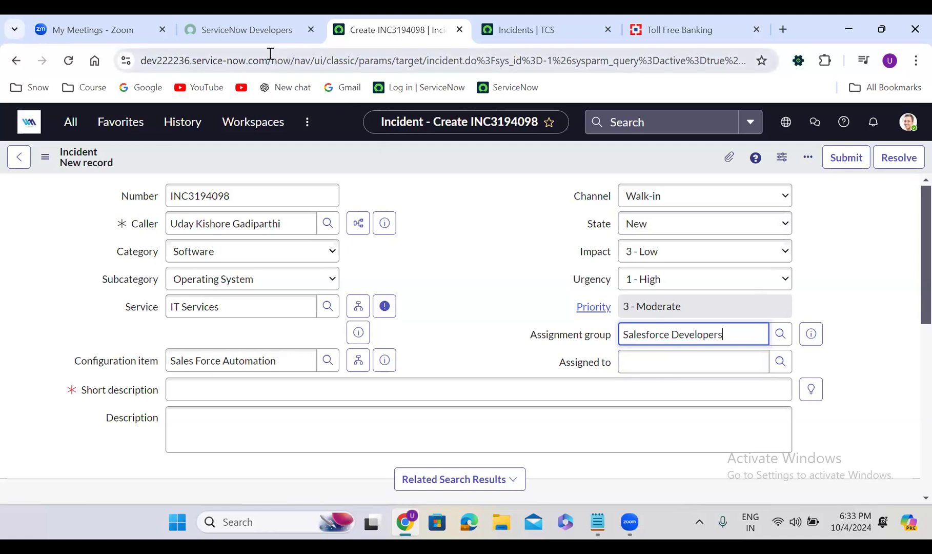
- Find the Groups module under User Administration and view it in a separate browser tab
{"action": "left_click", "coordinate": [77, 125]}
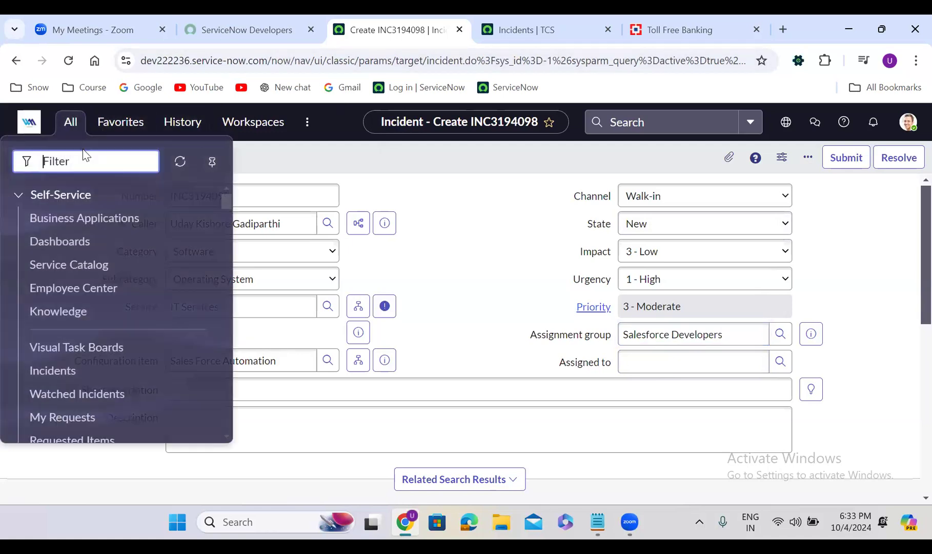
{"action": "type", "text": "user admin"}
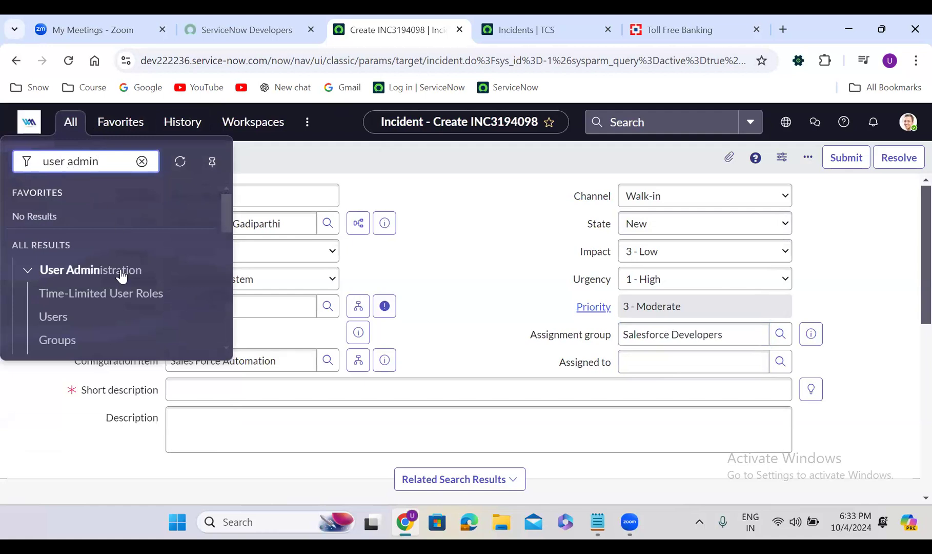
{"action": "middle_click", "coordinate": [57, 341]}
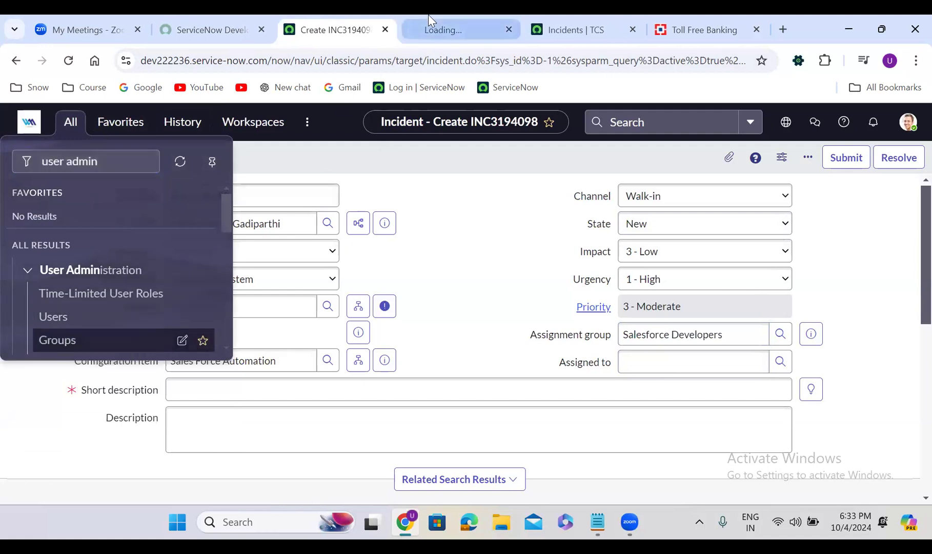
{"action": "left_click", "coordinate": [433, 29]}
- Filter the Groups list by names starting with "salesforce deve"
{"action": "left_click", "coordinate": [123, 199]}
{"action": "type", "text": "salesfo"}
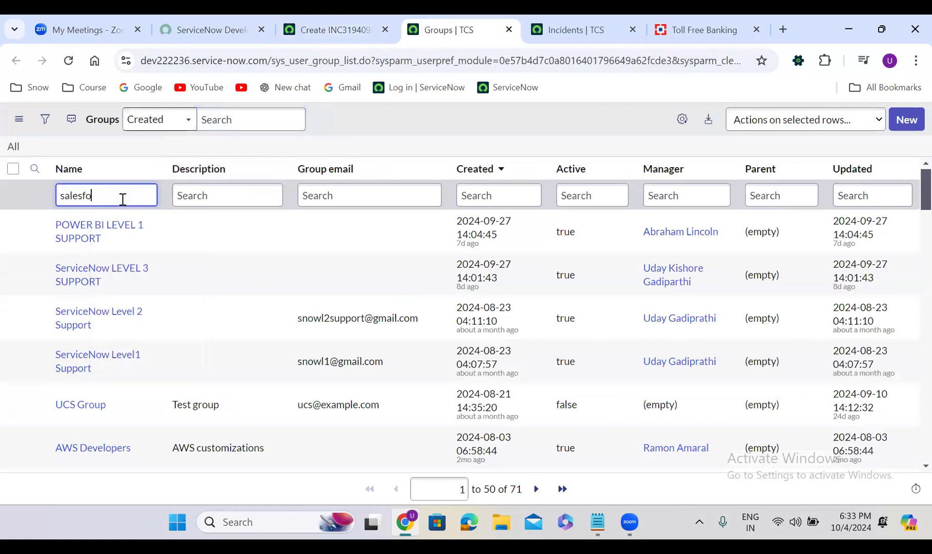
{"action": "type", "text": "rce deve"}
{"action": "key", "text": "Return"}
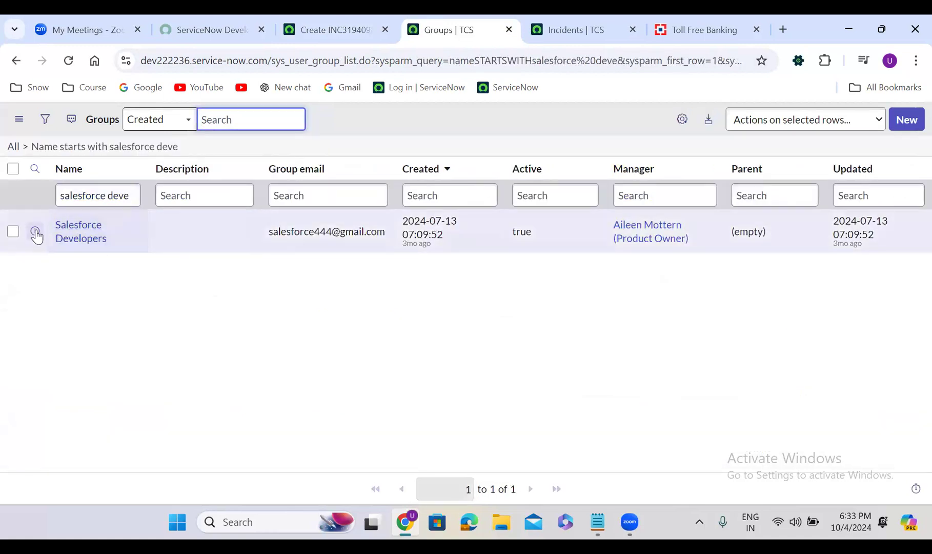
- Open the Salesforce Developers group record in a separate browser tab and view its group members
{"action": "right_click", "coordinate": [35, 231]}
{"action": "left_click", "coordinate": [92, 246]}
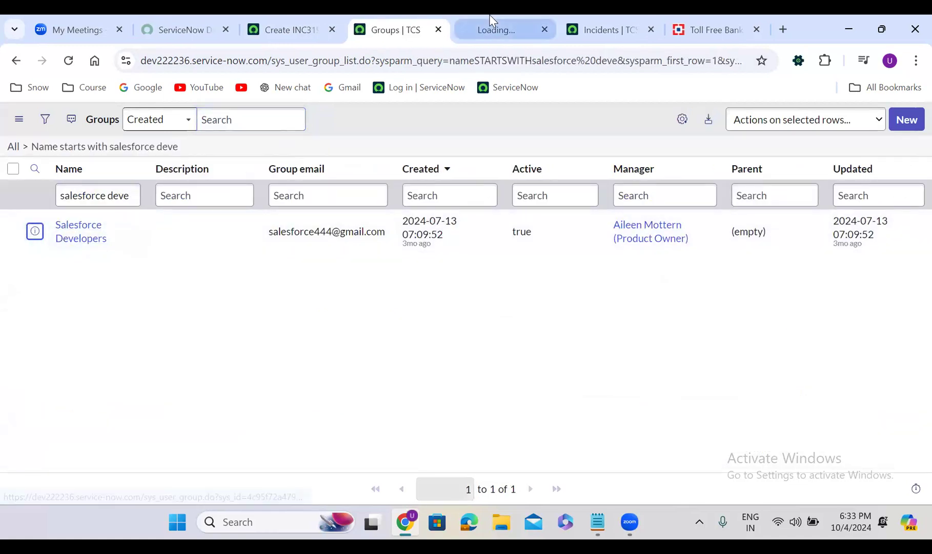
{"action": "left_click", "coordinate": [492, 29]}
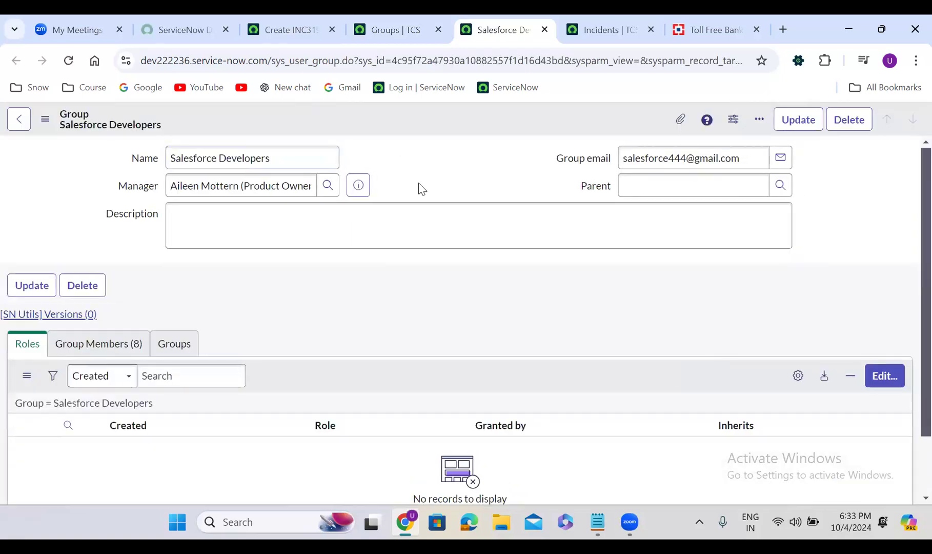
{"action": "left_click", "coordinate": [125, 343]}
{"action": "scroll", "coordinate": [323, 301], "scroll_direction": "down", "scroll_amount": 3}
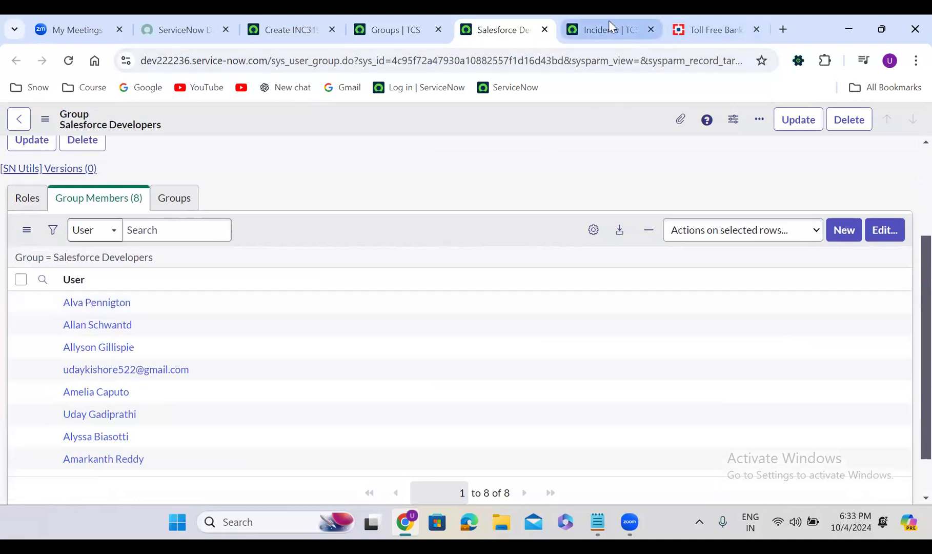
- Return to the new incident form and try assigning the incident to the first user in the group's lookup list
{"action": "left_click", "coordinate": [313, 21]}
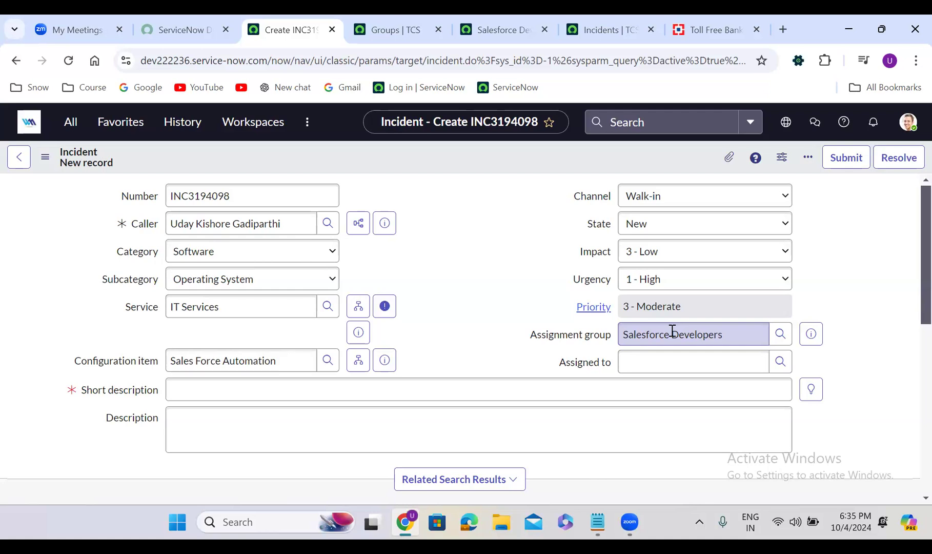
{"action": "left_click", "coordinate": [778, 363]}
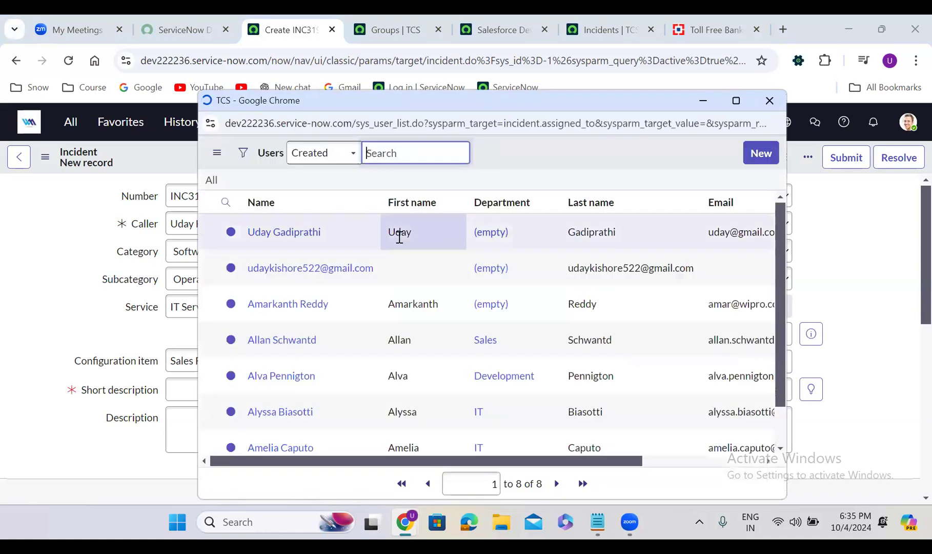
{"action": "left_click", "coordinate": [285, 260]}
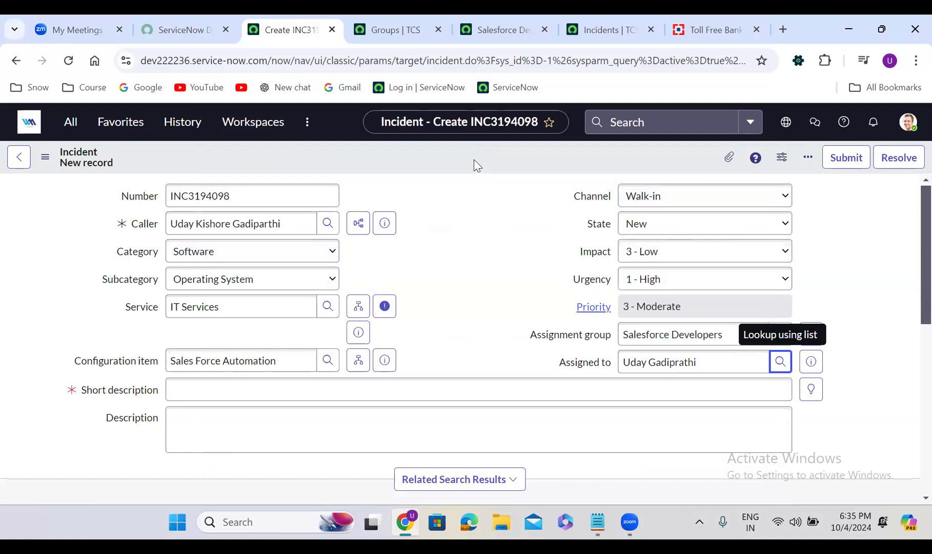
{"action": "left_click", "coordinate": [465, 235]}
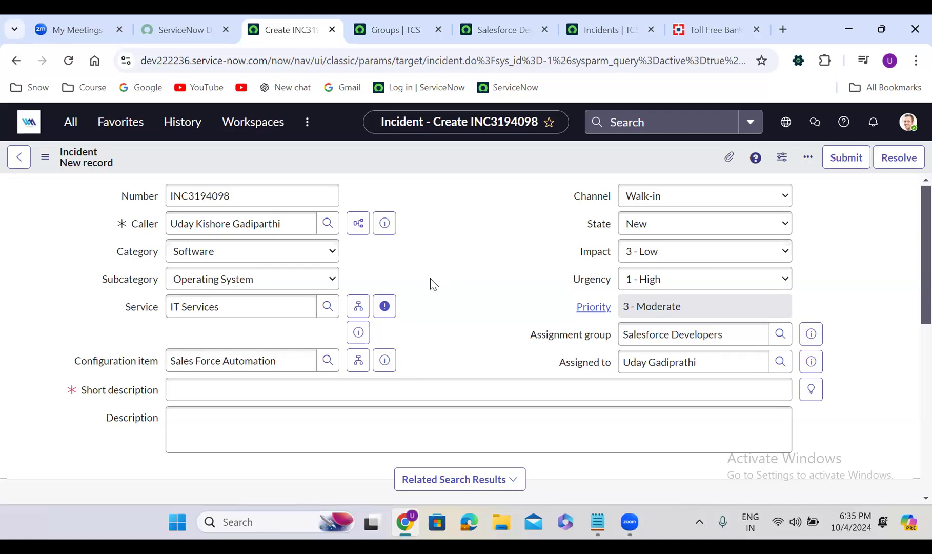
- Clear the assignee from the incident's Assigned to field
{"action": "scroll", "coordinate": [430, 279], "scroll_direction": "down", "scroll_amount": 5}
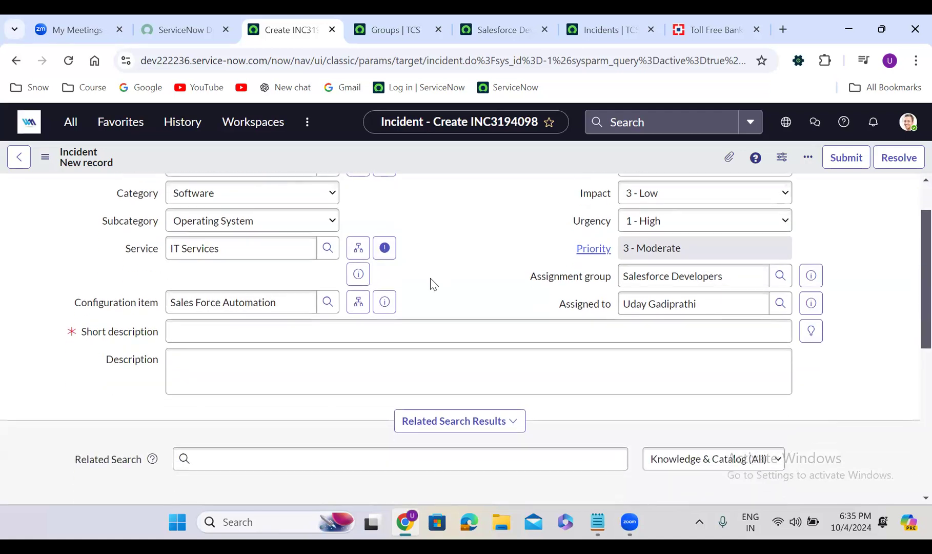
{"action": "scroll", "coordinate": [432, 278], "scroll_direction": "down", "scroll_amount": 2}
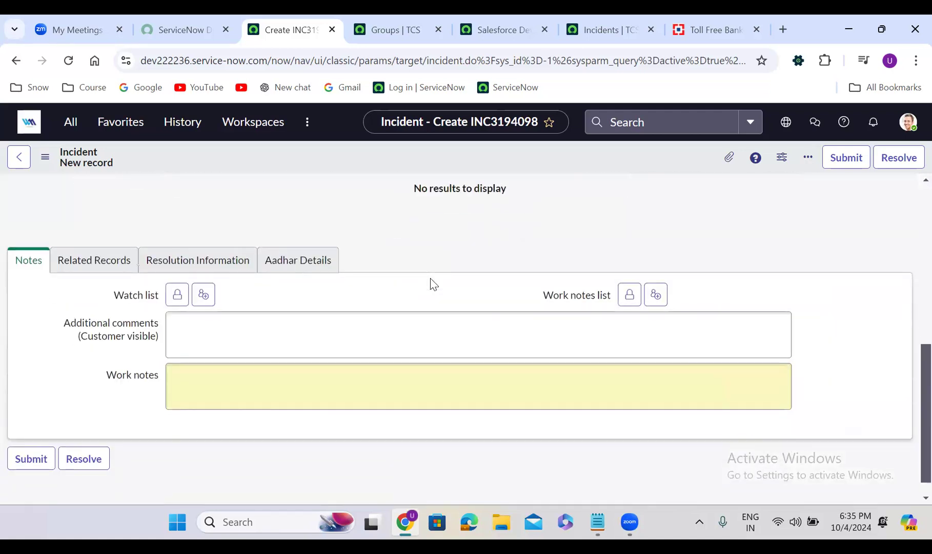
{"action": "scroll", "coordinate": [430, 278], "scroll_direction": "up", "scroll_amount": 5}
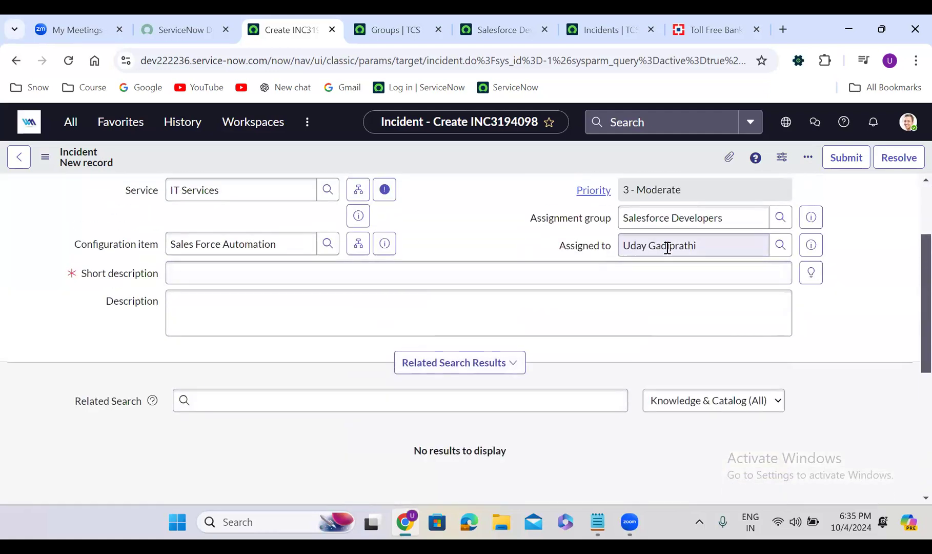
{"action": "triple_click", "coordinate": [667, 247]}
{"action": "key", "text": "BackSpace"}
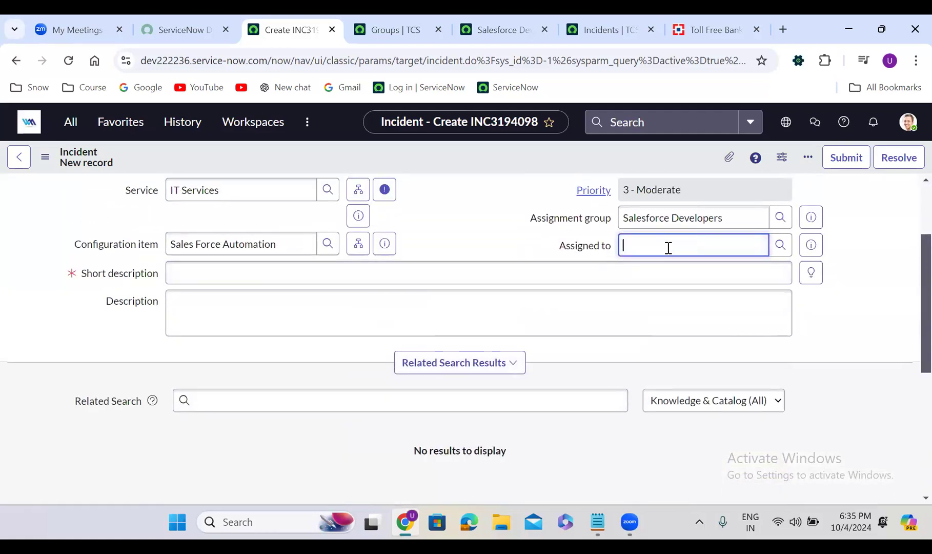
{"action": "left_click", "coordinate": [443, 238]}
{"action": "scroll", "coordinate": [444, 240], "scroll_direction": "up", "scroll_amount": 3}
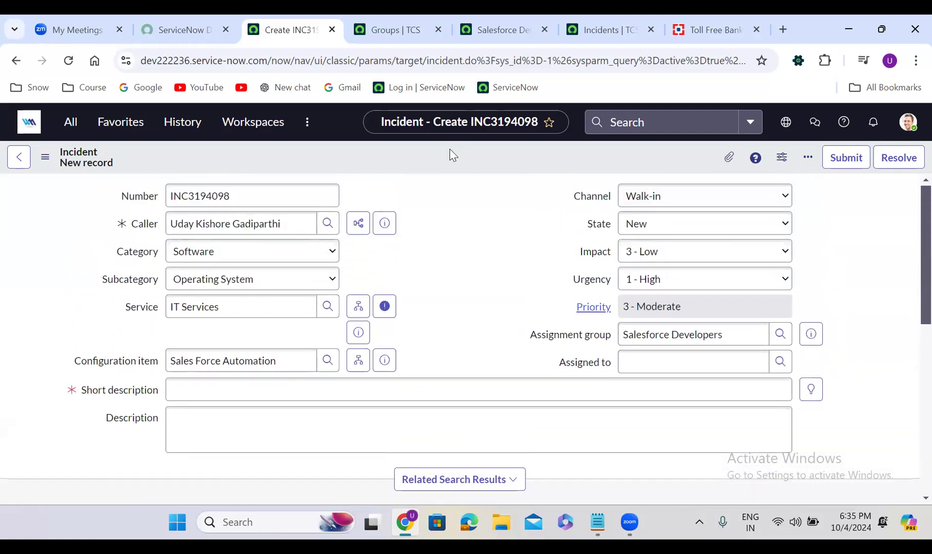
- Enter "Salesforce is not working" as the incident's short description
{"action": "left_click", "coordinate": [189, 382]}
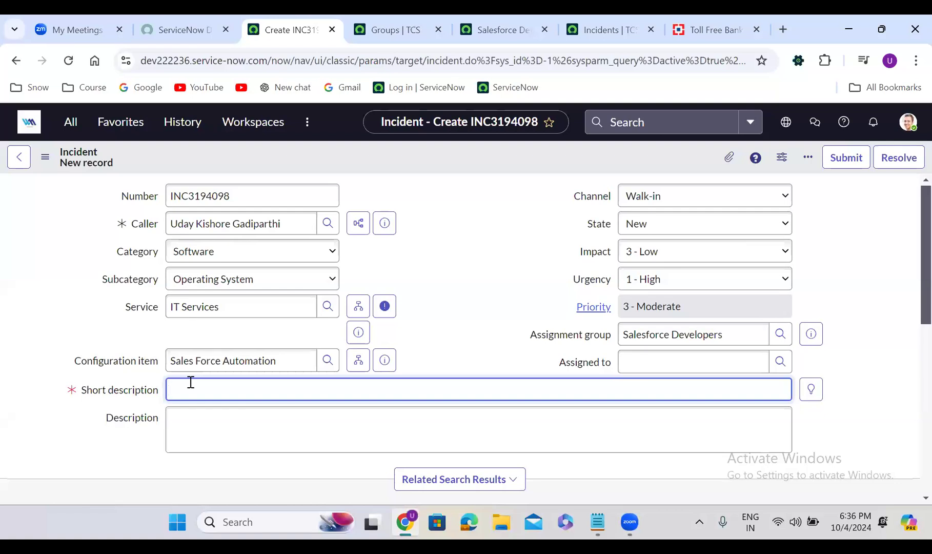
{"action": "type", "text": "Salesforce is not working"}
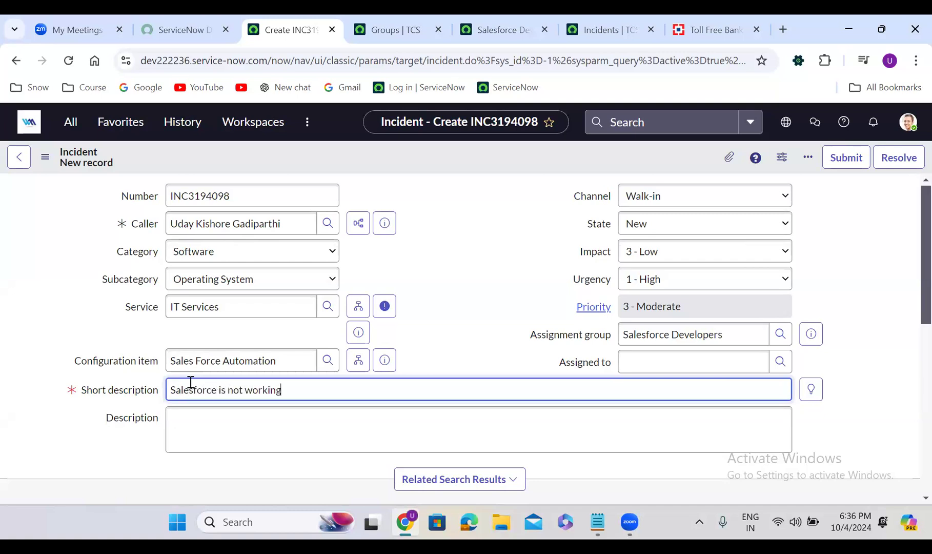
- Copy the short description text into the incident's Description field
{"action": "left_click", "coordinate": [222, 422]}
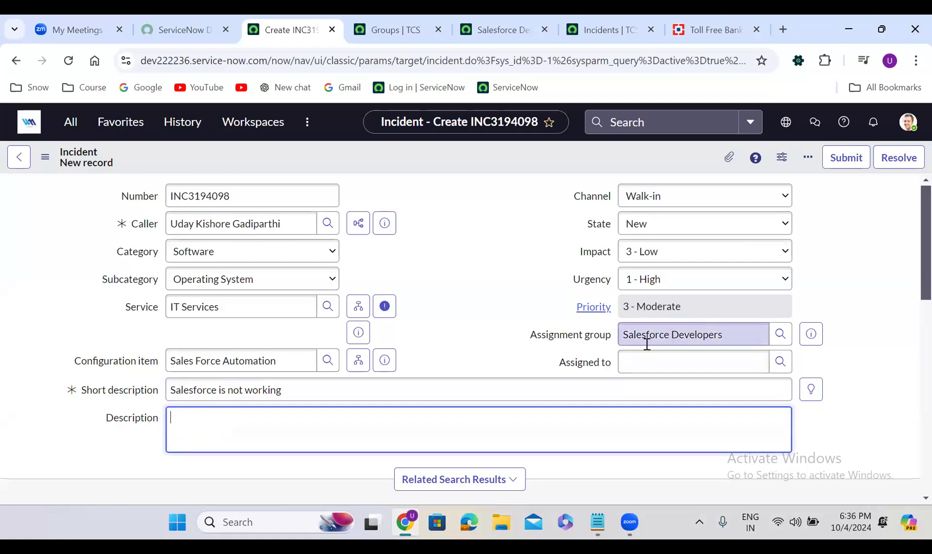
{"action": "triple_click", "coordinate": [288, 394]}
{"action": "key", "text": "ctrl+c"}
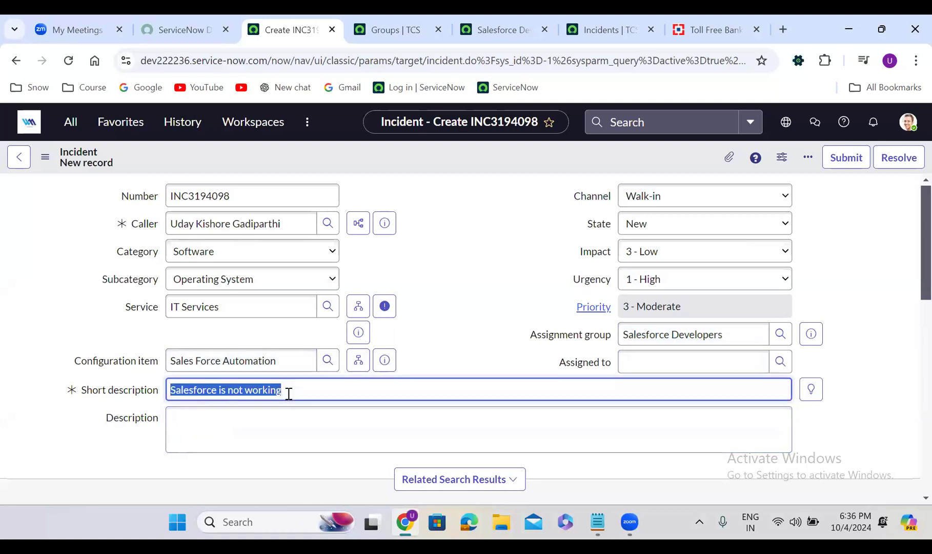
{"action": "left_click", "coordinate": [272, 426]}
{"action": "key", "text": "ctrl+v"}
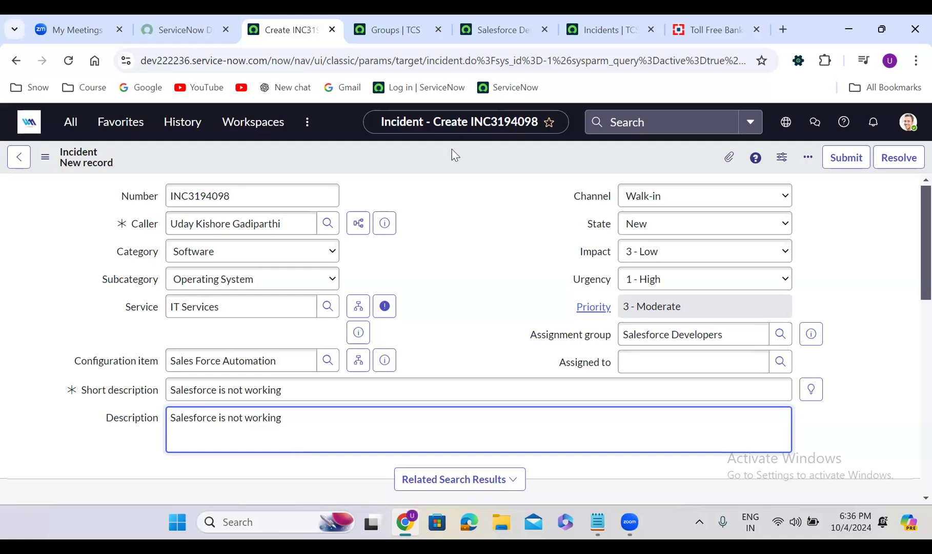
- Save the new incident and stay on its record
{"action": "left_click", "coordinate": [431, 163]}
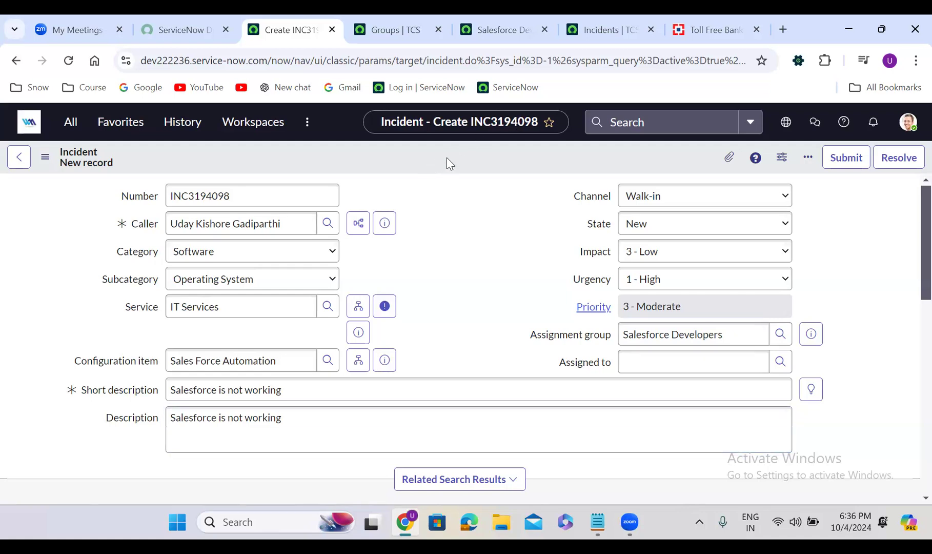
{"action": "right_click", "coordinate": [446, 158]}
{"action": "left_click", "coordinate": [479, 170]}
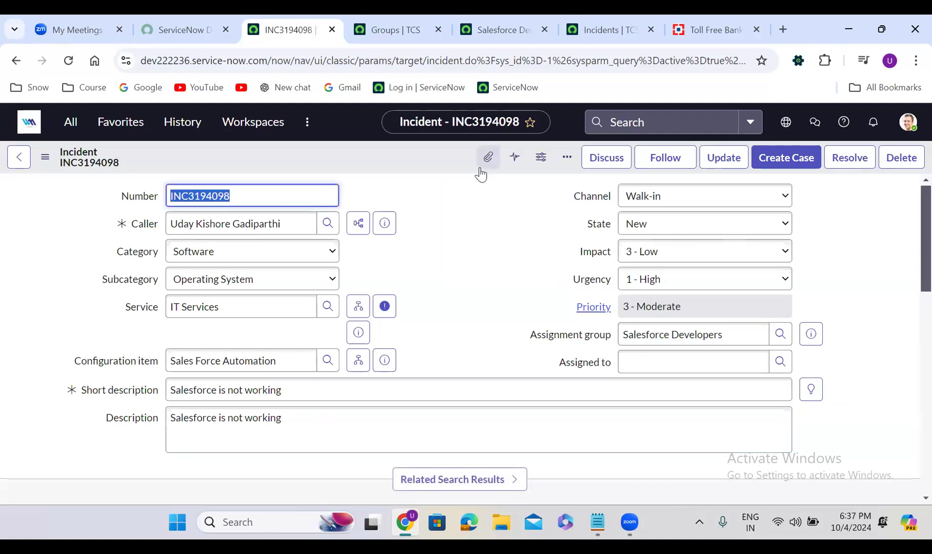
{"action": "right_click", "coordinate": [401, 152]}
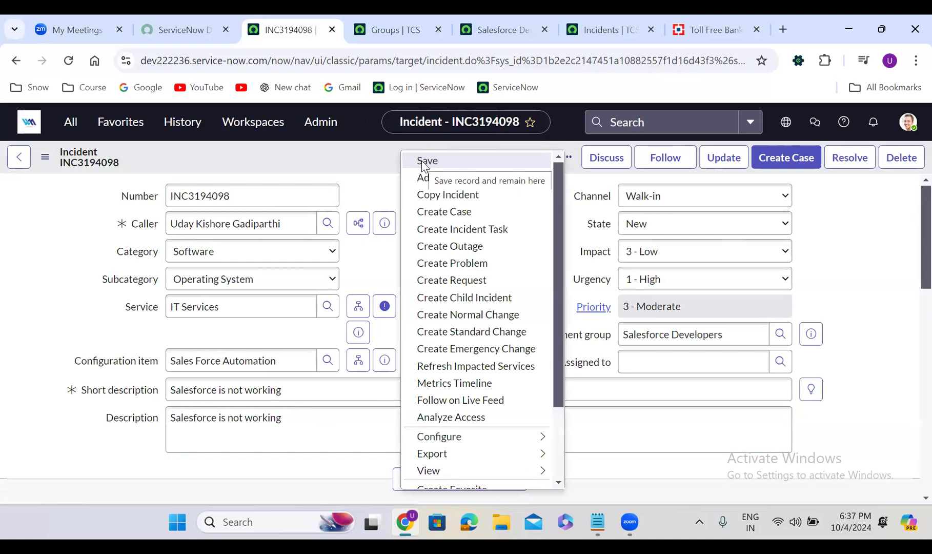
{"action": "left_click", "coordinate": [370, 170]}
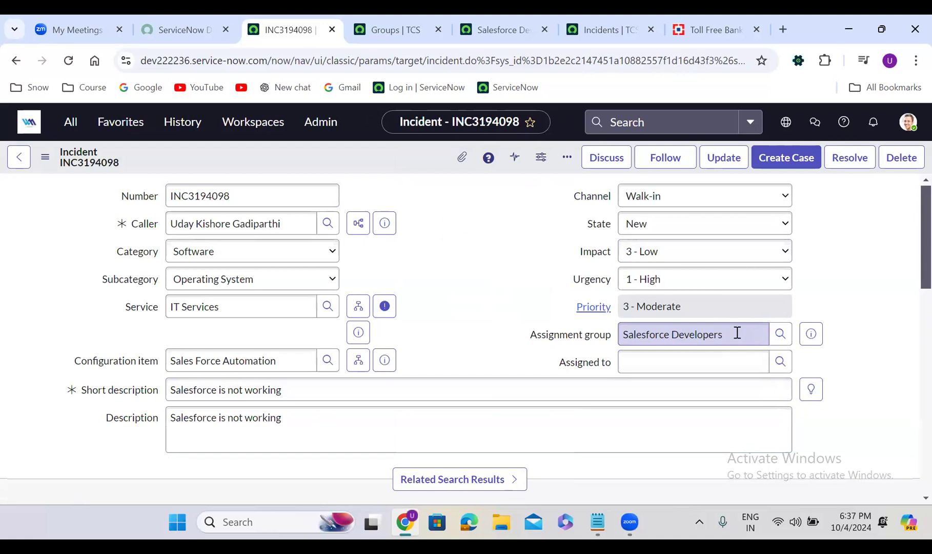
- Assign the incident to the first user in the Salesforce Developers lookup list and save the record
{"action": "left_click", "coordinate": [780, 362]}
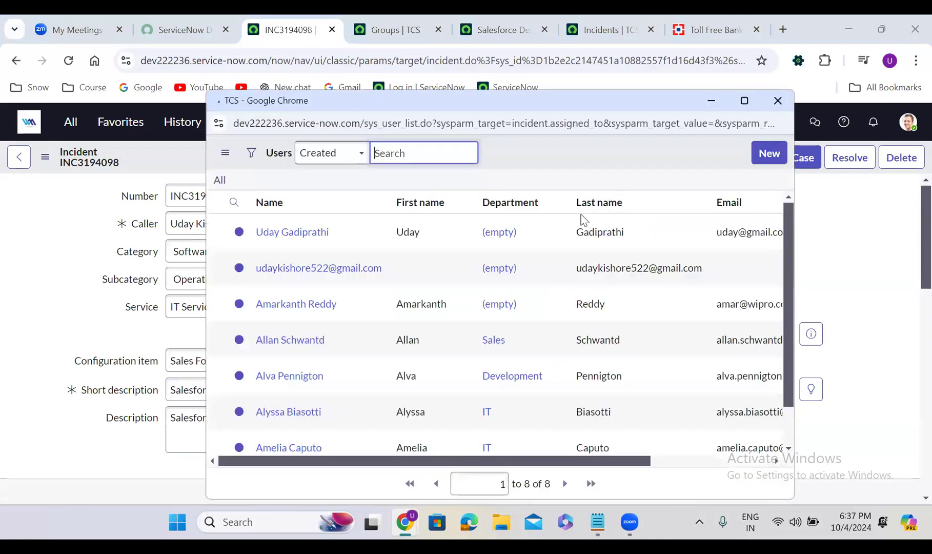
{"action": "left_click", "coordinate": [289, 265]}
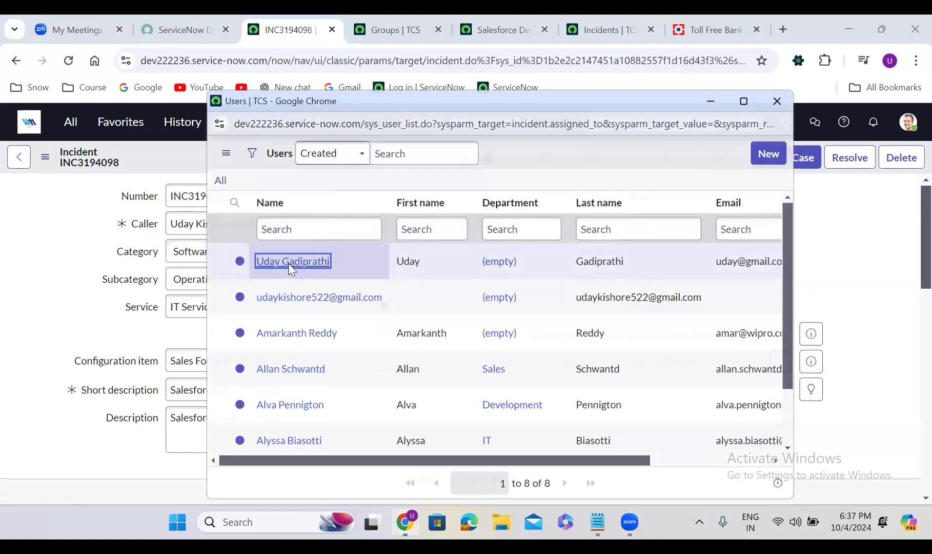
{"action": "right_click", "coordinate": [415, 153]}
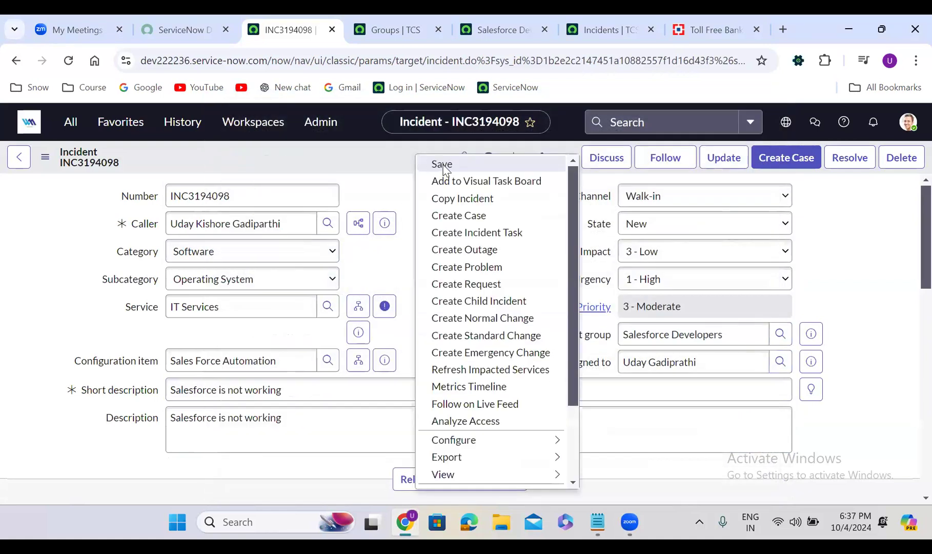
{"action": "left_click", "coordinate": [443, 165]}
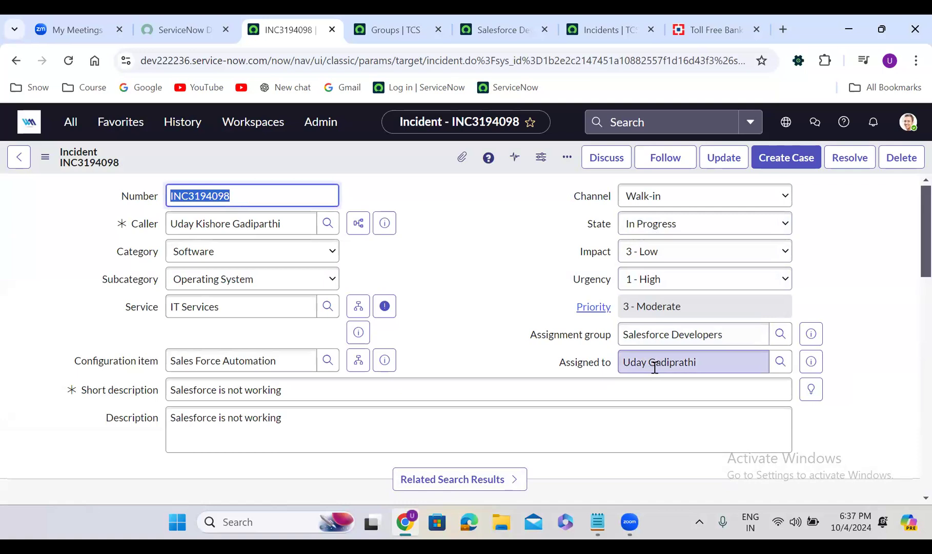
- Review the field changes recorded in the incident's activity log
{"action": "left_click", "coordinate": [424, 345]}
{"action": "scroll", "coordinate": [424, 345], "scroll_direction": "down", "scroll_amount": 10}
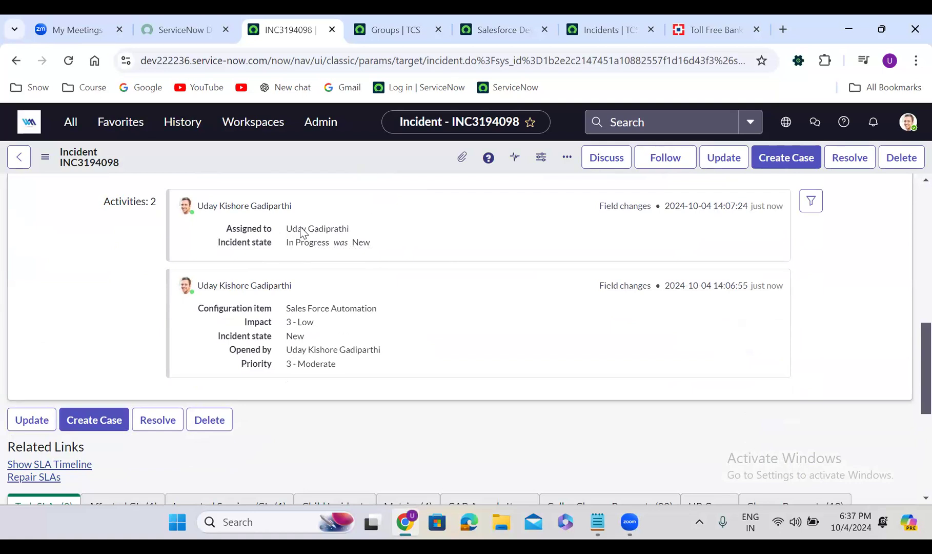
{"action": "scroll", "coordinate": [462, 236], "scroll_direction": "up", "scroll_amount": 2}
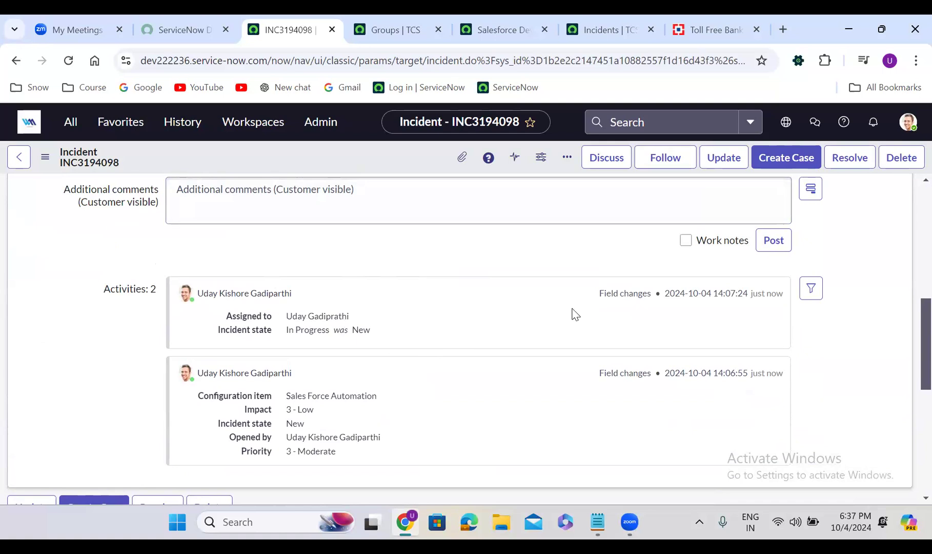
- Open a new Sidebar discussion for the incident and add the user assigned to it as a participant
{"action": "scroll", "coordinate": [575, 314], "scroll_direction": "up", "scroll_amount": 10}
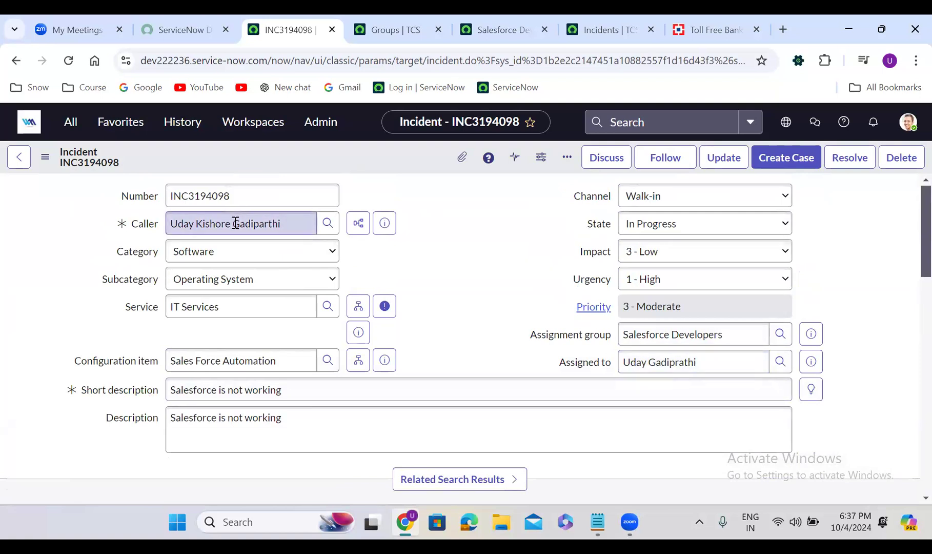
{"action": "left_click", "coordinate": [610, 163]}
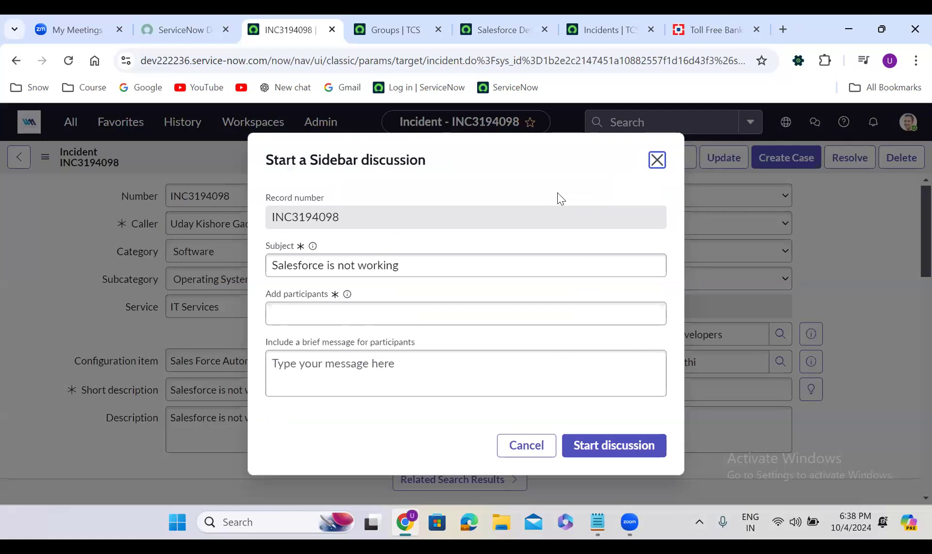
{"action": "left_click", "coordinate": [352, 317]}
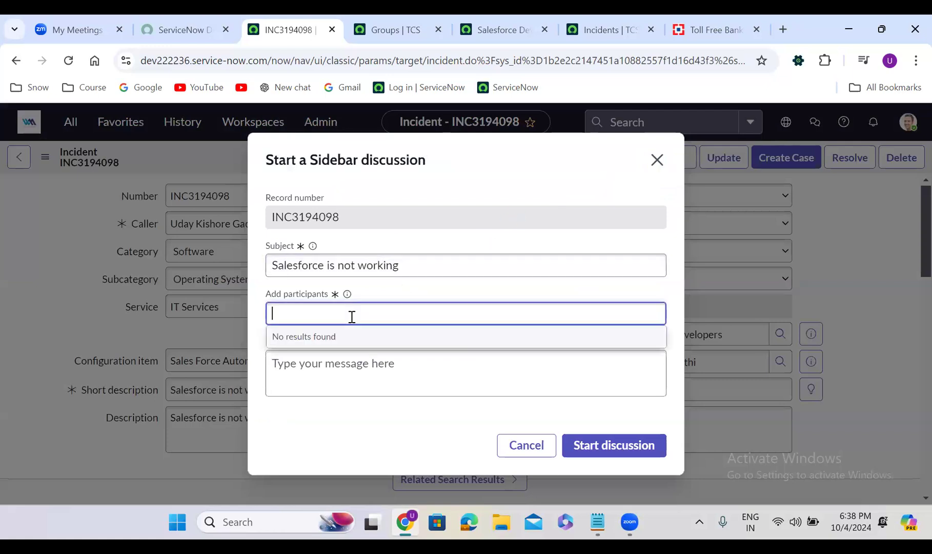
{"action": "type", "text": "uday"}
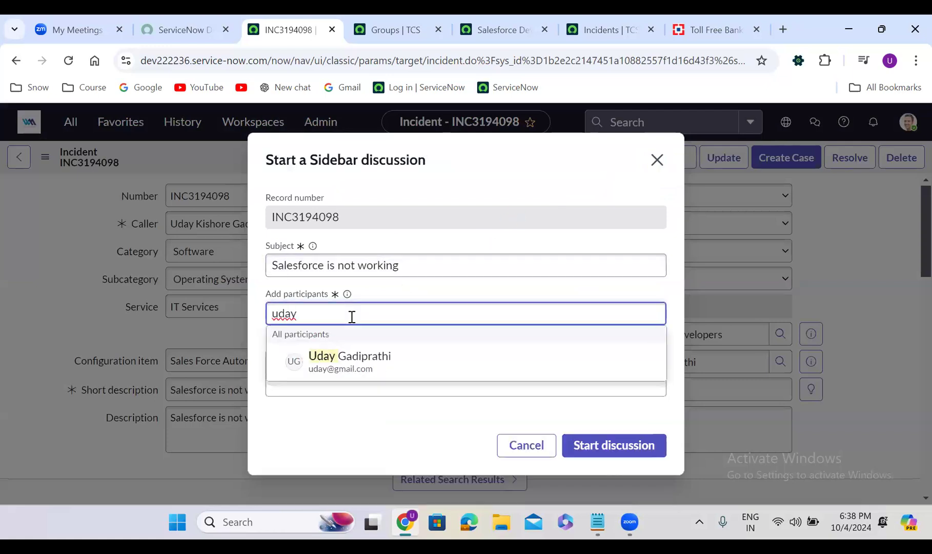
{"action": "type", "text": " ki"}
{"action": "left_click", "coordinate": [385, 363]}
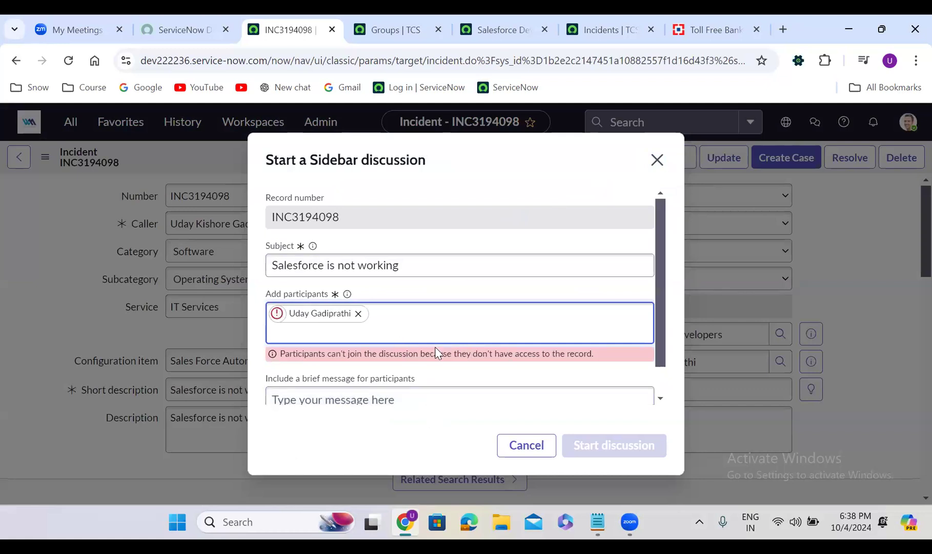
- Add the user labelled as architect to the Sidebar discussion's participants
{"action": "type", "text": "uday"}
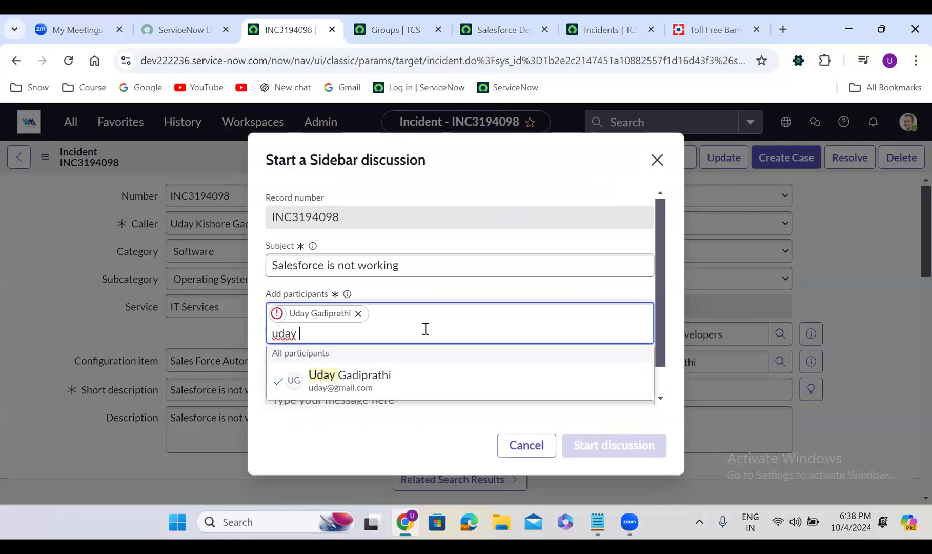
{"action": "key", "text": "BackSpace"}
{"action": "key", "text": "BackSpace"}
{"action": "key", "text": "BackSpace"}
{"action": "key", "text": "BackSpace"}
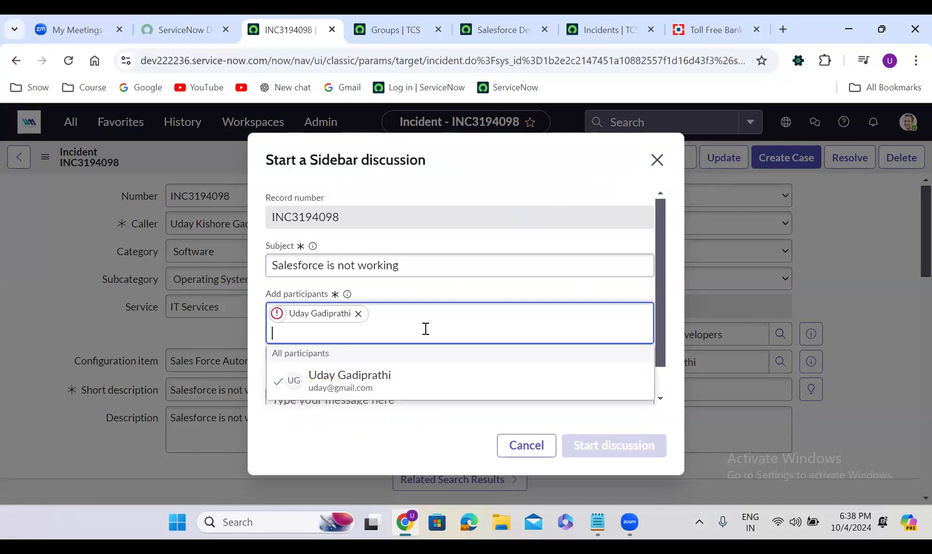
{"action": "type", "text": "abel"}
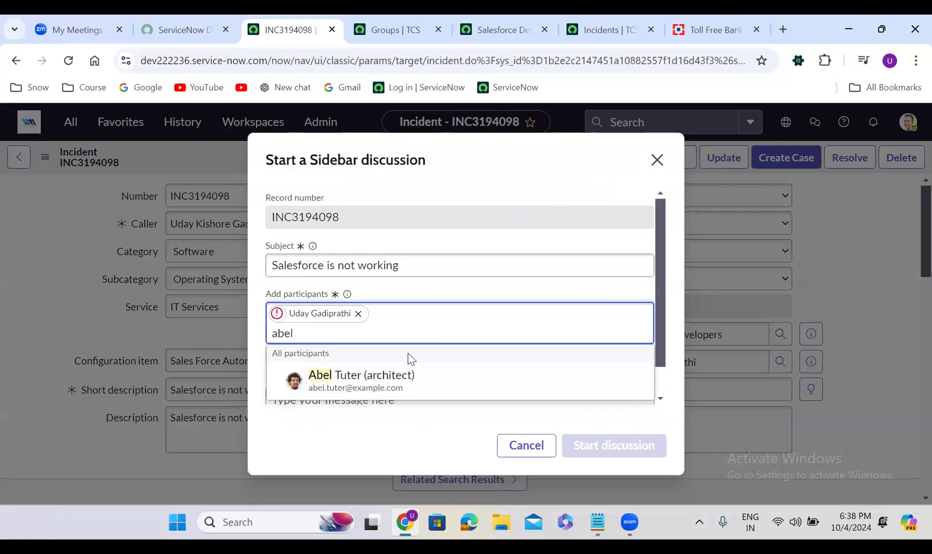
{"action": "left_click", "coordinate": [396, 384]}
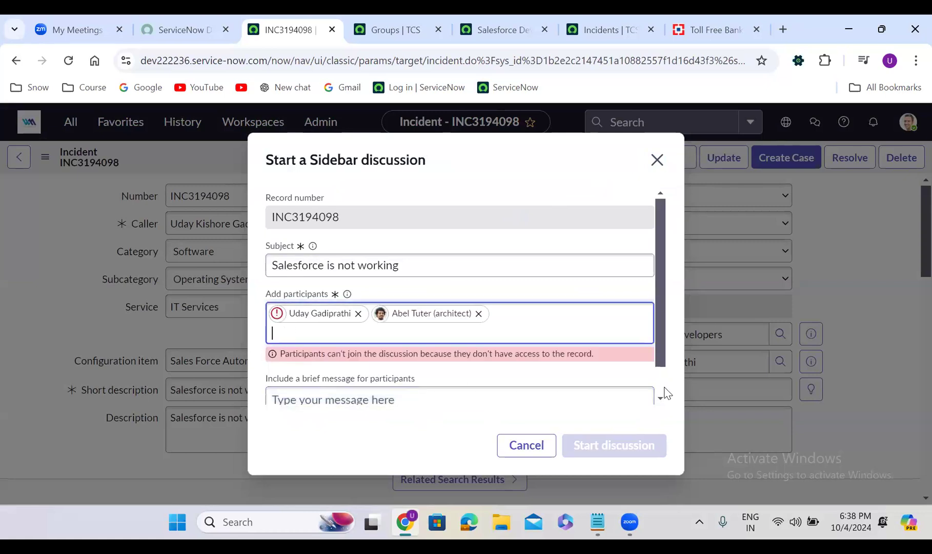
- Enter "Salesforce issue" as the brief message for the discussion participants
{"action": "scroll", "coordinate": [658, 383], "scroll_direction": "down", "scroll_amount": 1}
{"action": "left_click", "coordinate": [468, 397]}
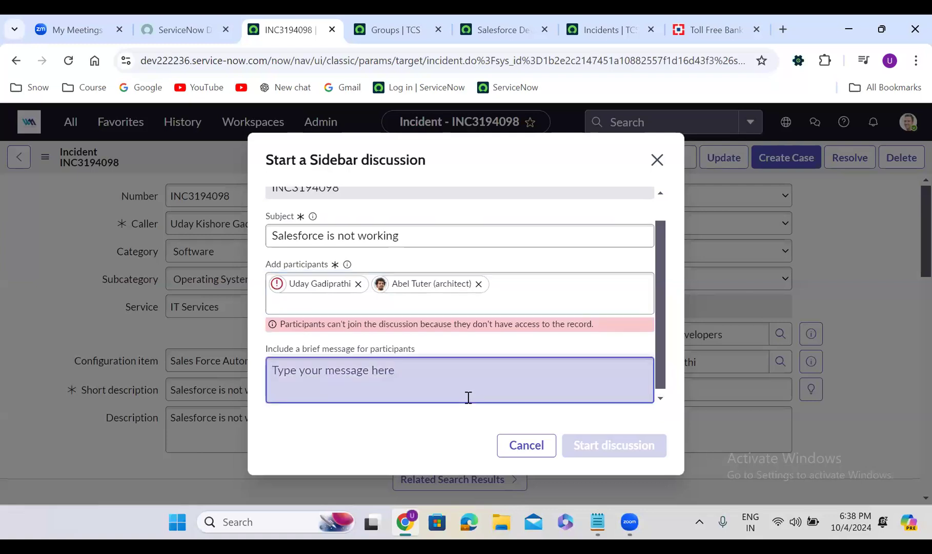
{"action": "type", "text": "Salesforce issue"}
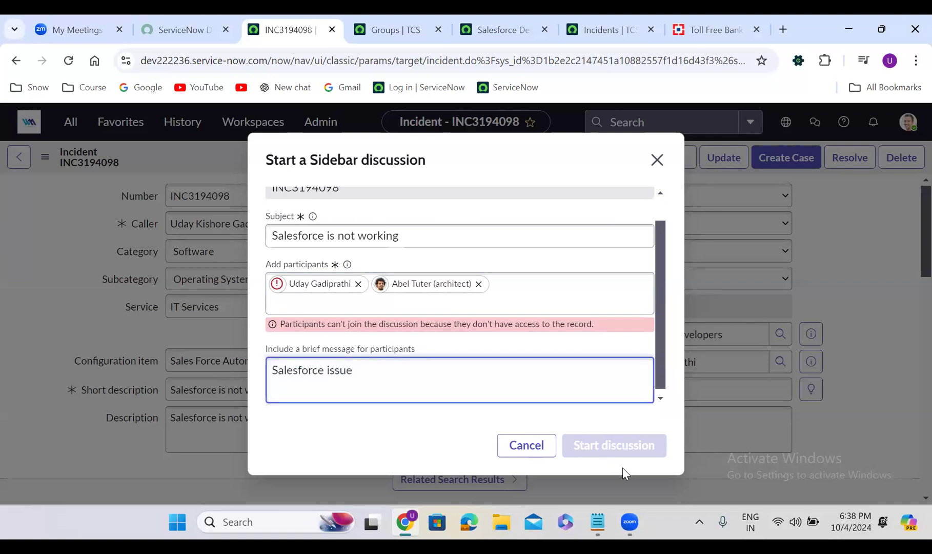
- Replace the participant who lacks access to the record with another user and start the discussion
{"action": "left_click", "coordinate": [358, 283]}
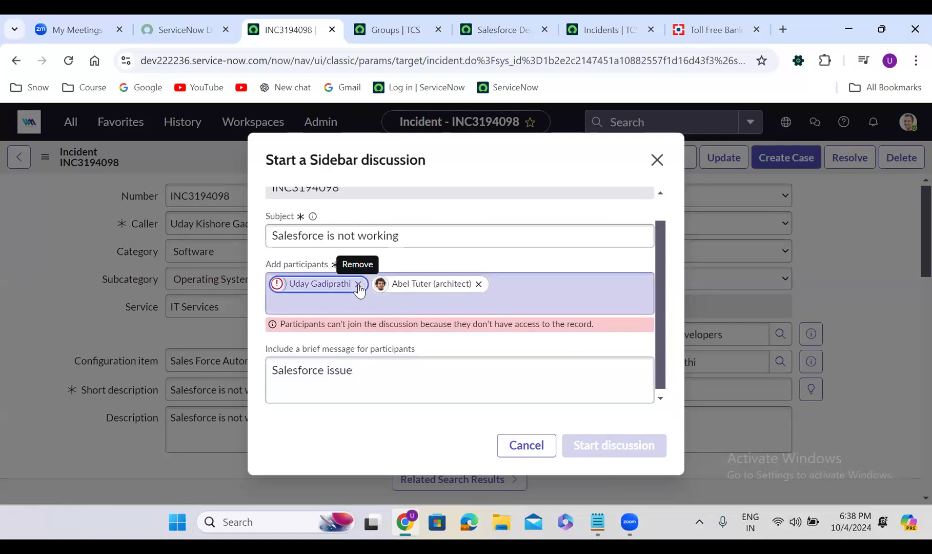
{"action": "left_click", "coordinate": [415, 303]}
{"action": "type", "text": "abra"}
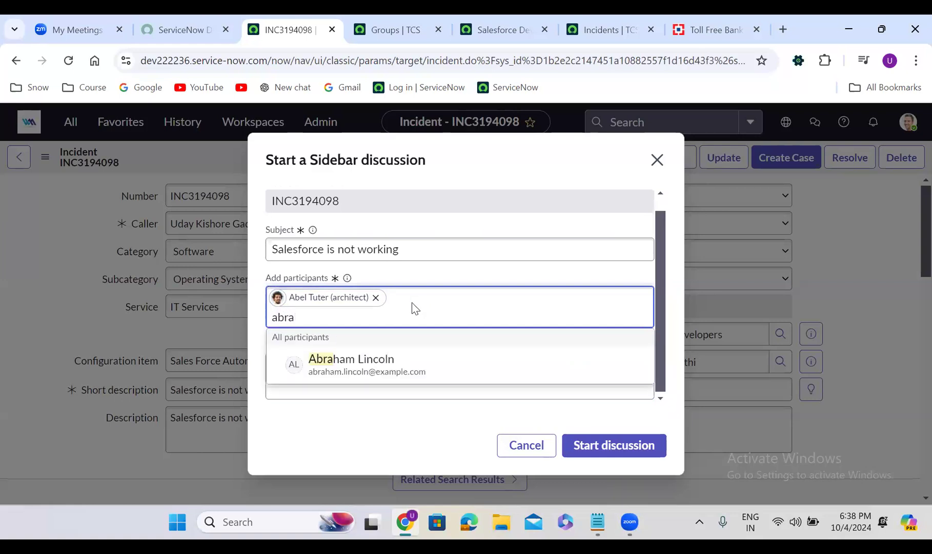
{"action": "left_click", "coordinate": [385, 356]}
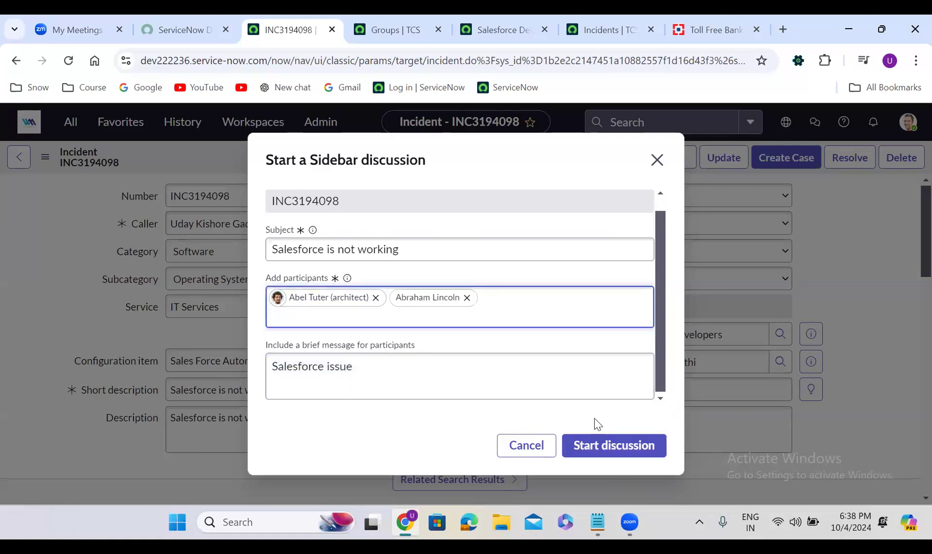
{"action": "left_click", "coordinate": [617, 452]}
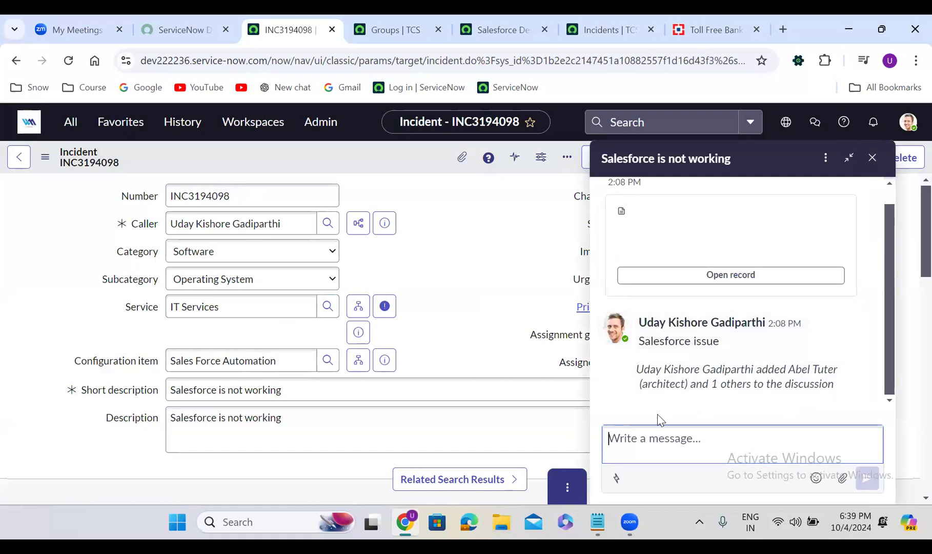
- Post the message "Hi All" in the Sidebar discussion and close the discussion window
{"action": "left_click", "coordinate": [670, 440]}
{"action": "type", "text": "Hi All"}
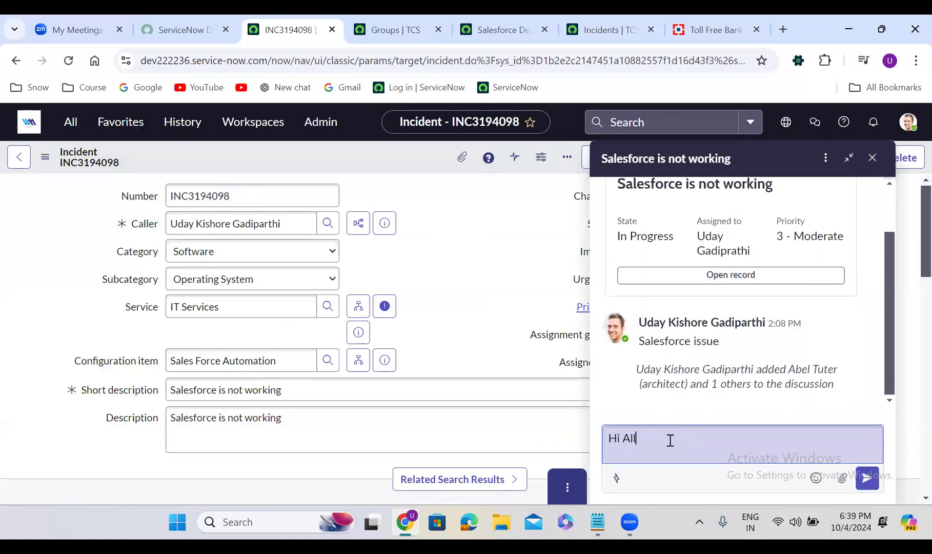
{"action": "key", "text": "Return"}
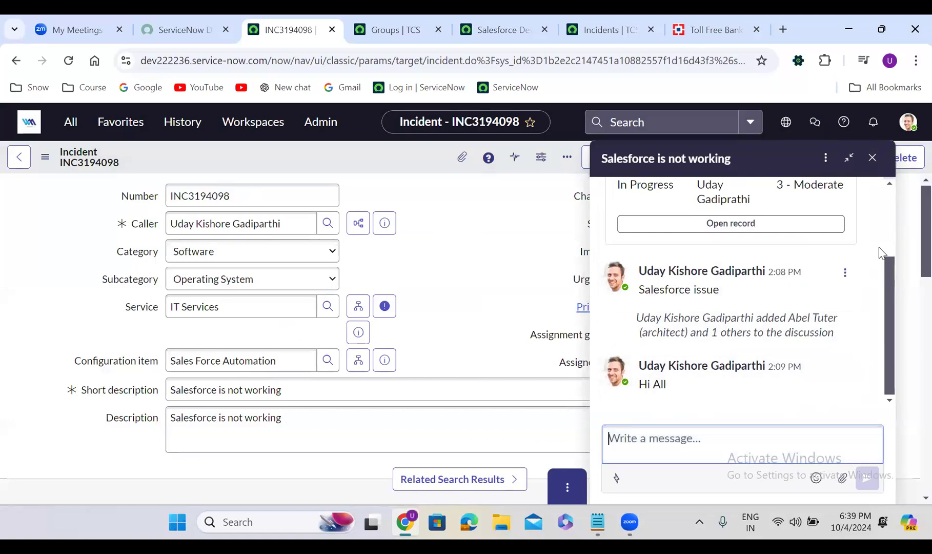
{"action": "left_click", "coordinate": [825, 158]}
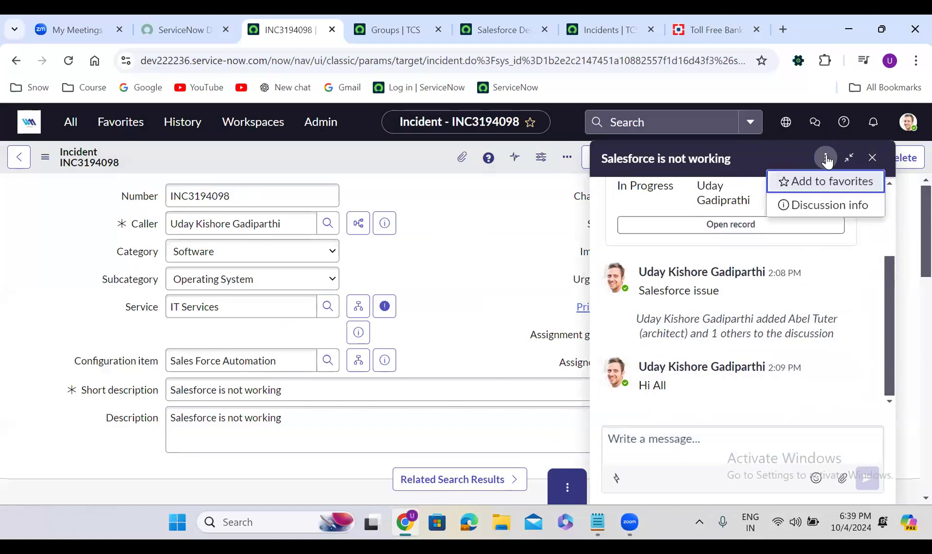
{"action": "left_click", "coordinate": [866, 246]}
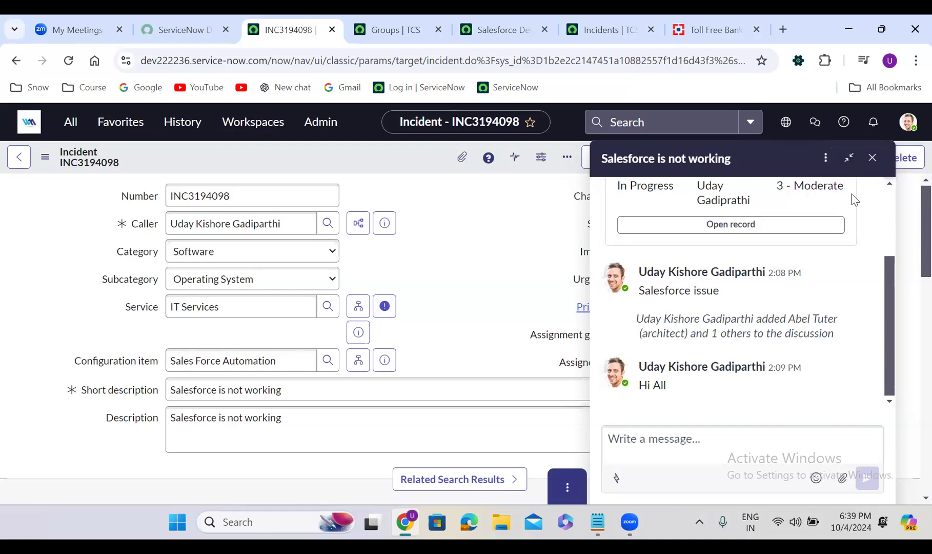
{"action": "left_click", "coordinate": [872, 159]}
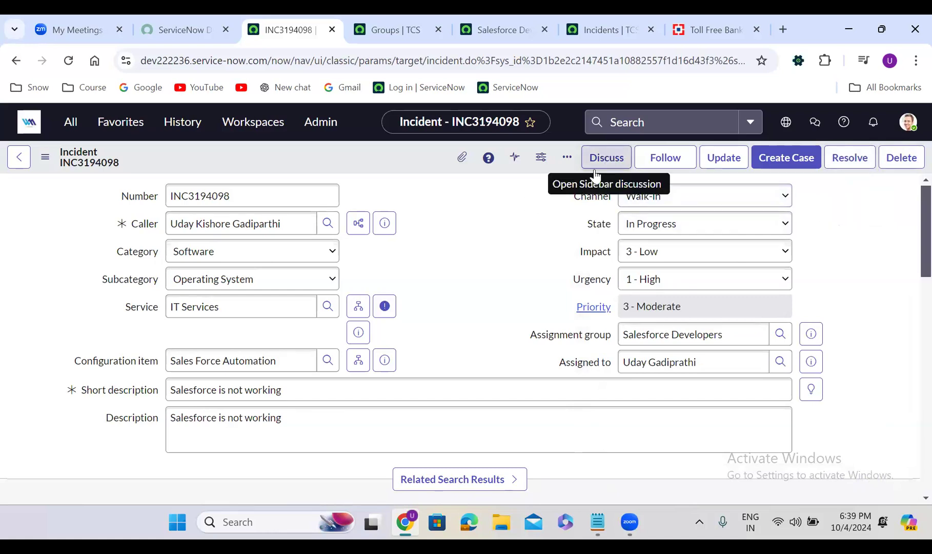
- Set the incident's state to On Hold with the on hold reason Awaiting Caller
{"action": "left_click", "coordinate": [502, 268]}
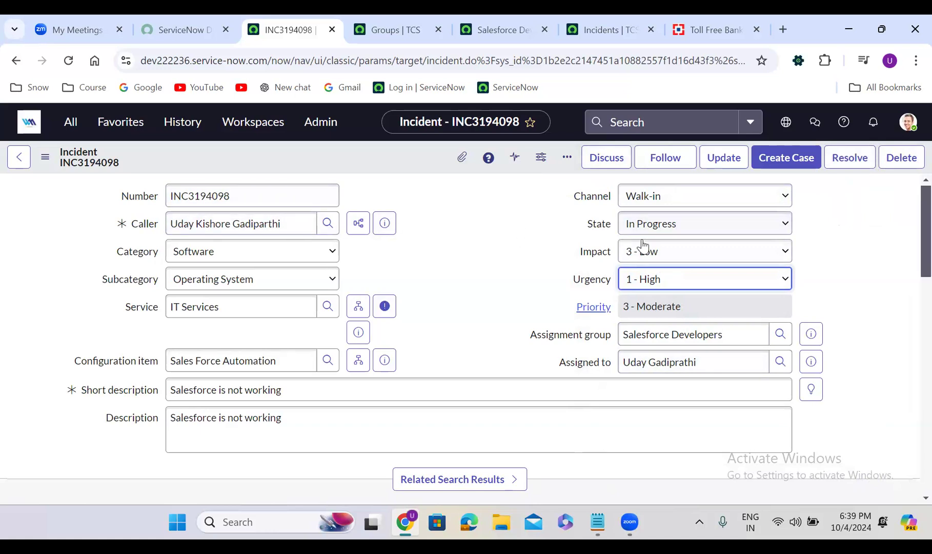
{"action": "left_click", "coordinate": [660, 228]}
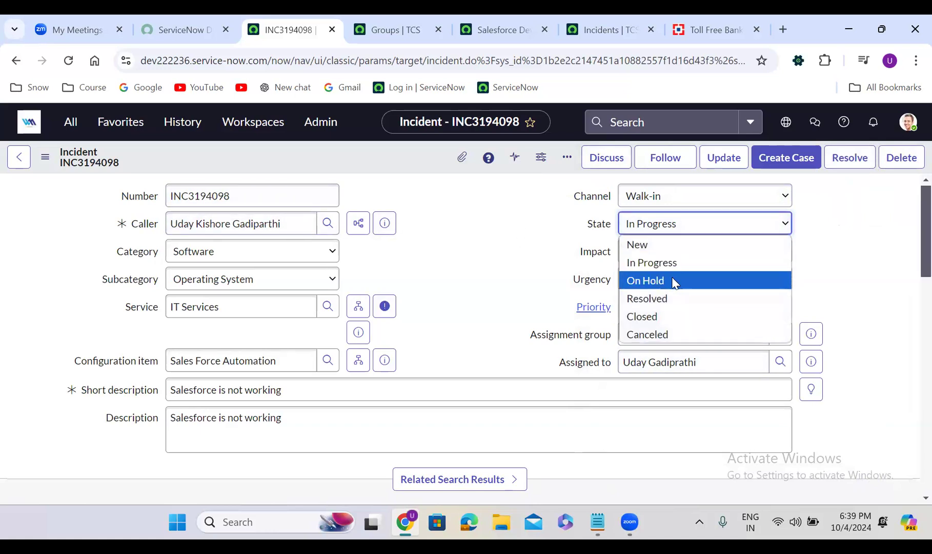
{"action": "left_click", "coordinate": [672, 283]}
{"action": "left_click", "coordinate": [660, 251]}
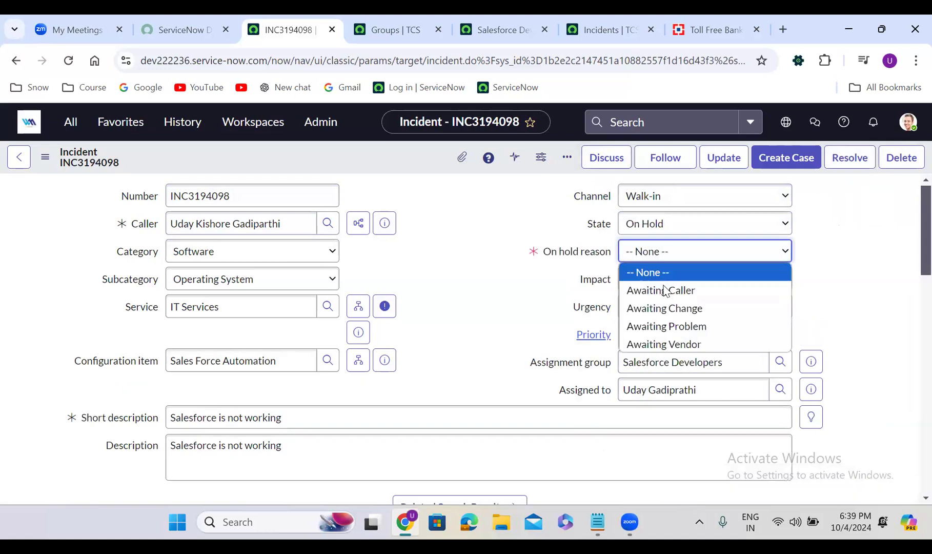
{"action": "left_click", "coordinate": [661, 290]}
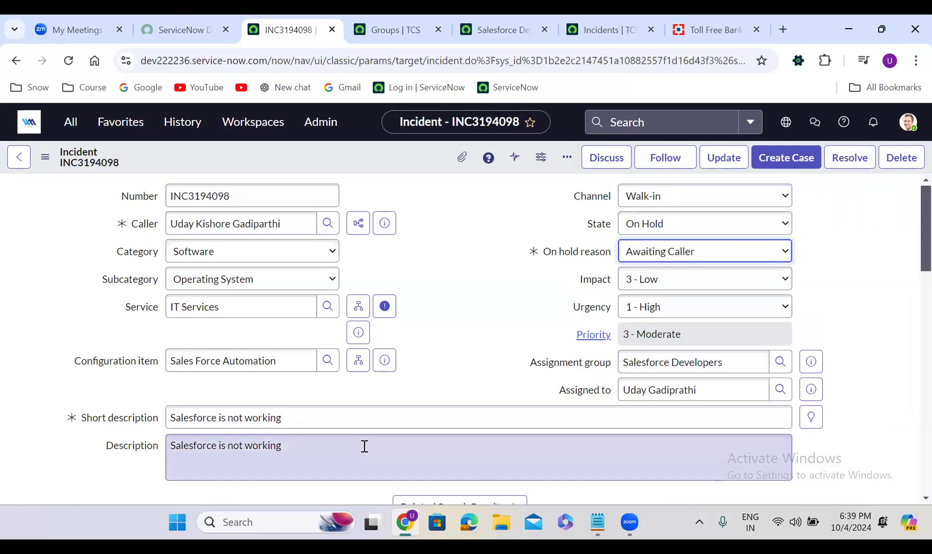
{"action": "left_click", "coordinate": [430, 336]}
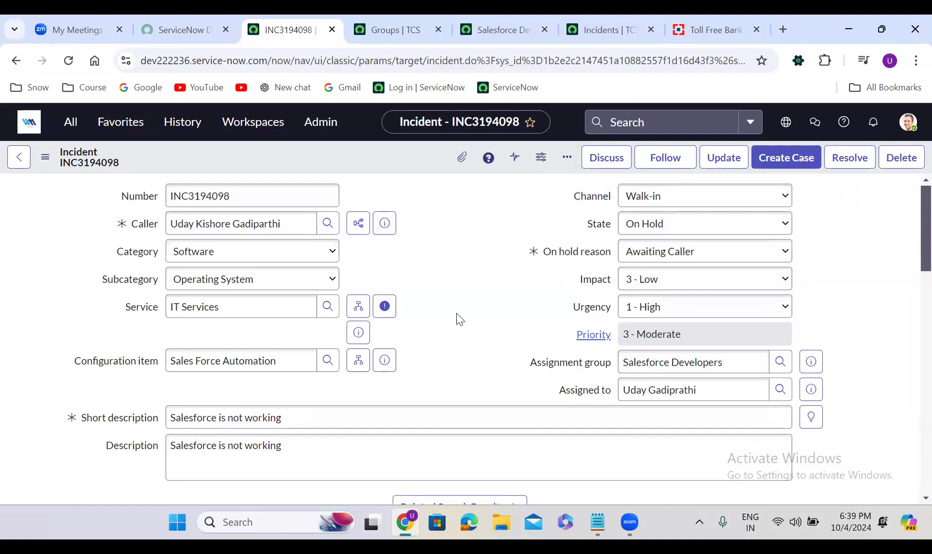
{"action": "left_click", "coordinate": [602, 162]}
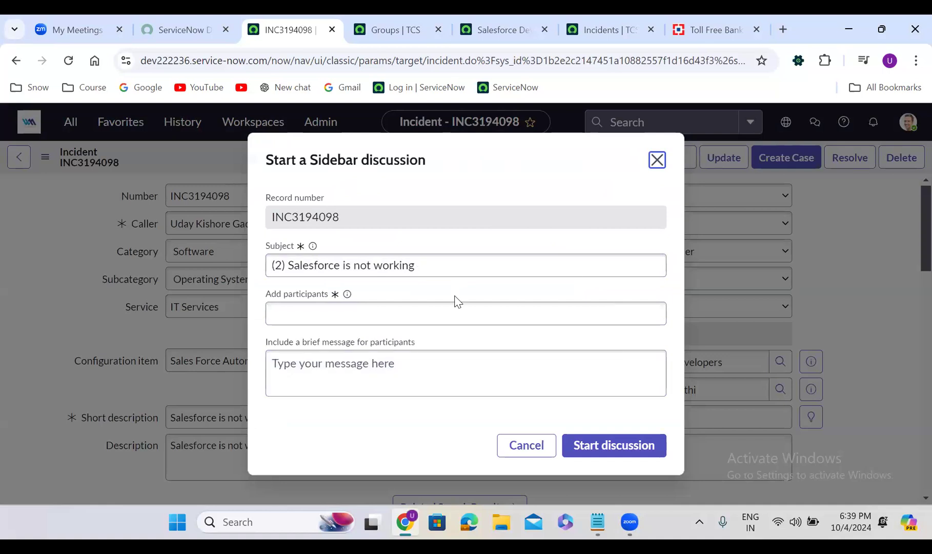
{"action": "left_click", "coordinate": [657, 160]}
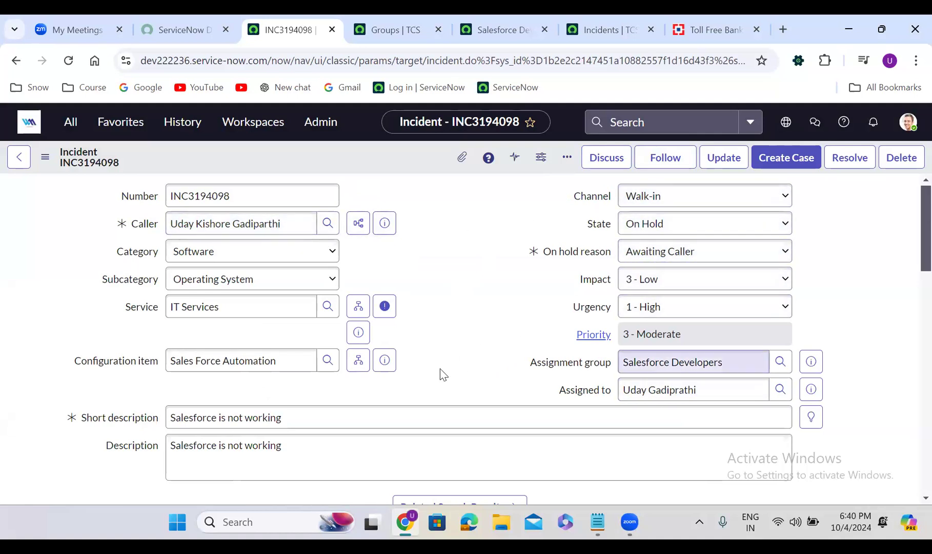
- Enter a customer-visible additional comment that mentions the caller and reads "I need below detail", and save the incident
{"action": "scroll", "coordinate": [440, 370], "scroll_direction": "down", "scroll_amount": 6}
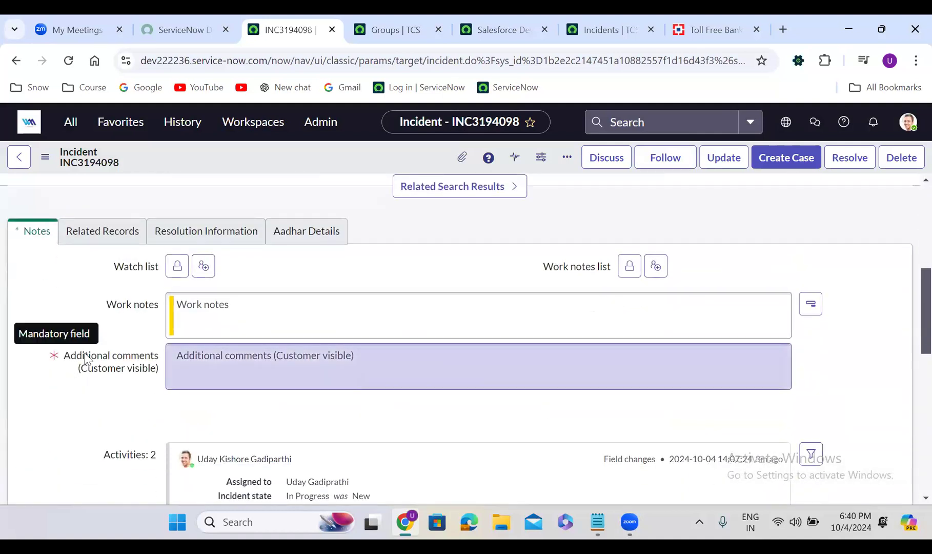
{"action": "left_click", "coordinate": [295, 370]}
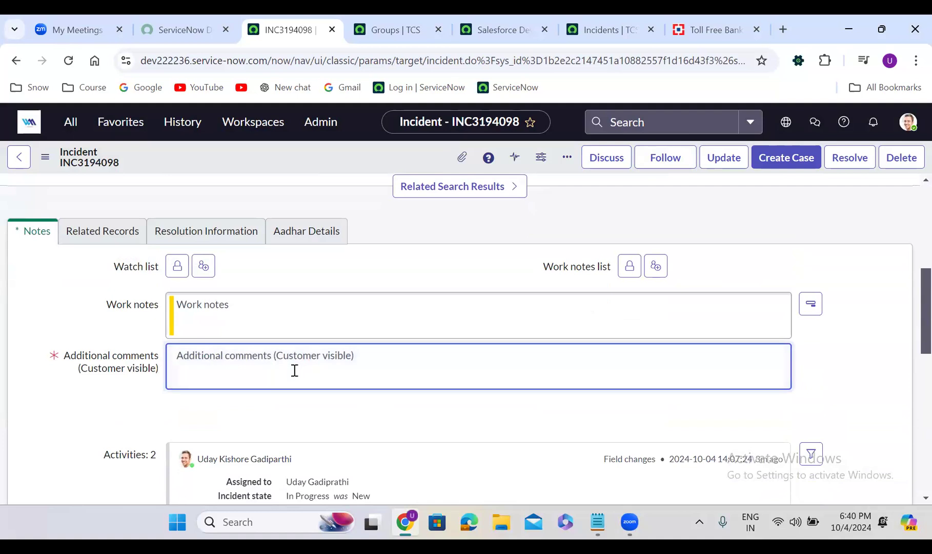
{"action": "type", "text": "@uday"}
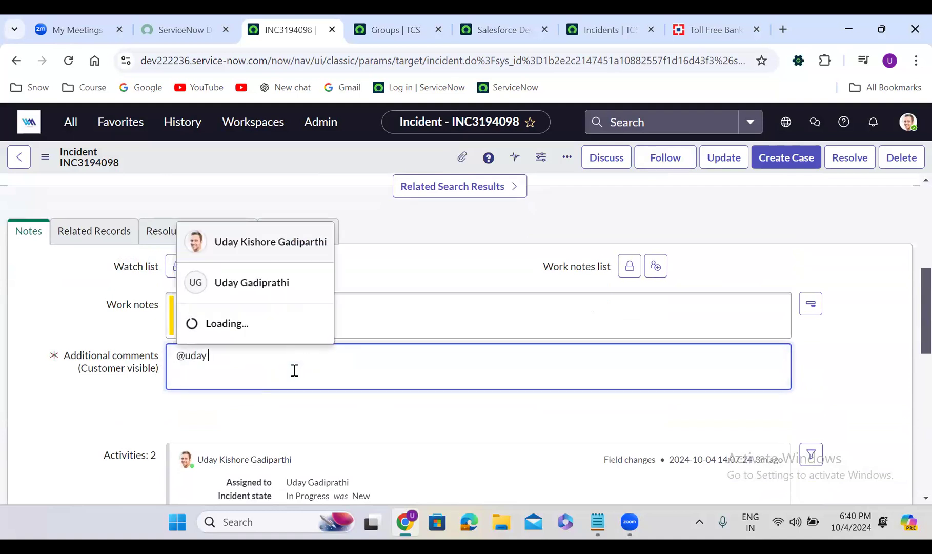
{"action": "key", "text": "Return"}
{"action": "type", "text": ", "}
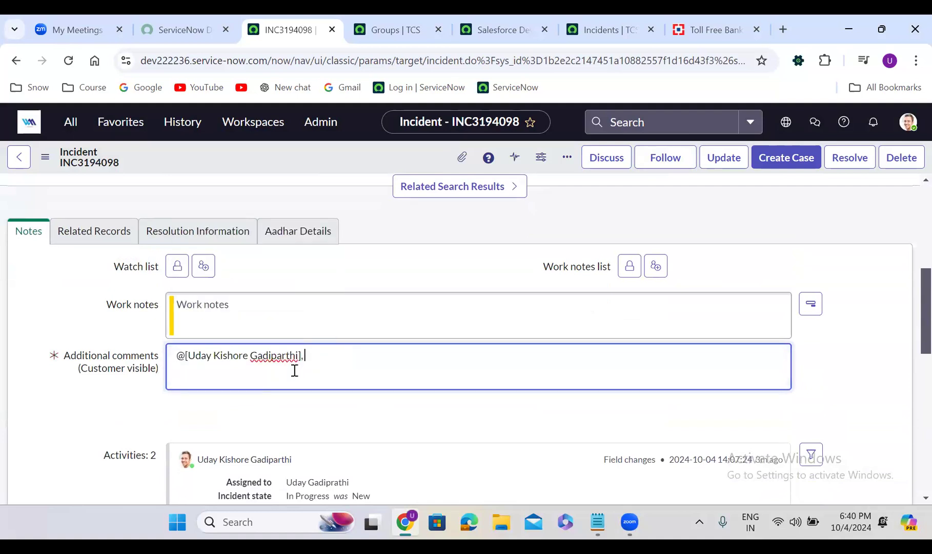
{"action": "type", "text": "I need below details"}
{"action": "right_click", "coordinate": [354, 148]}
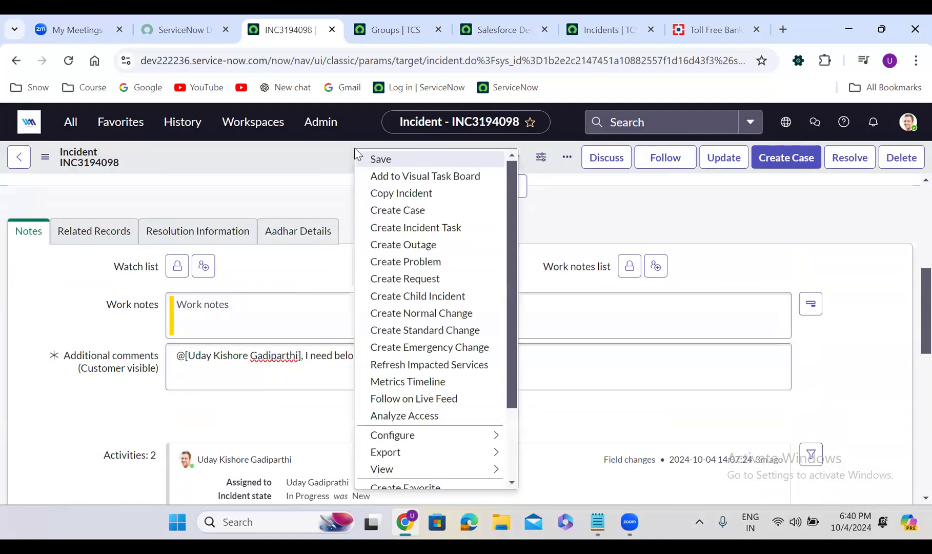
{"action": "left_click", "coordinate": [380, 160]}
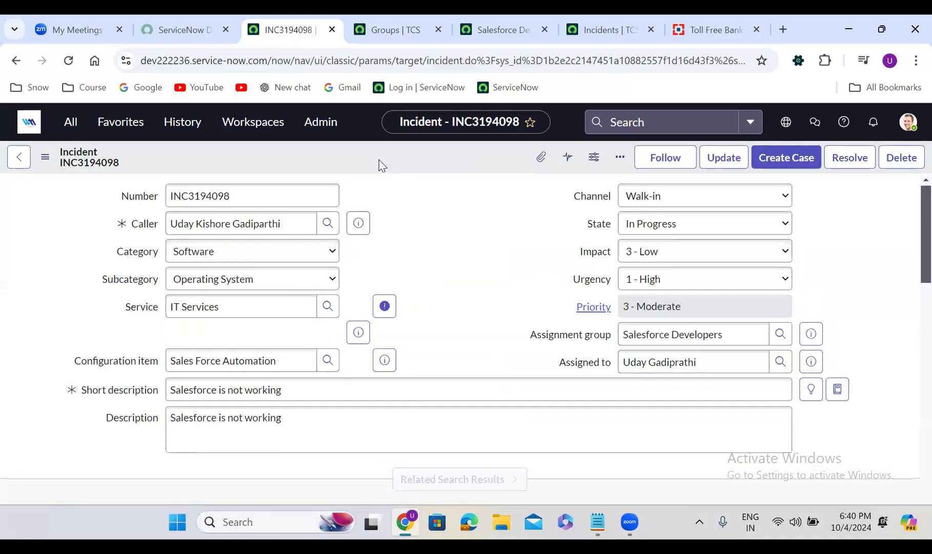
- Change the incident's state to On Hold with the on hold reason Awaiting Caller
{"action": "left_click", "coordinate": [651, 224]}
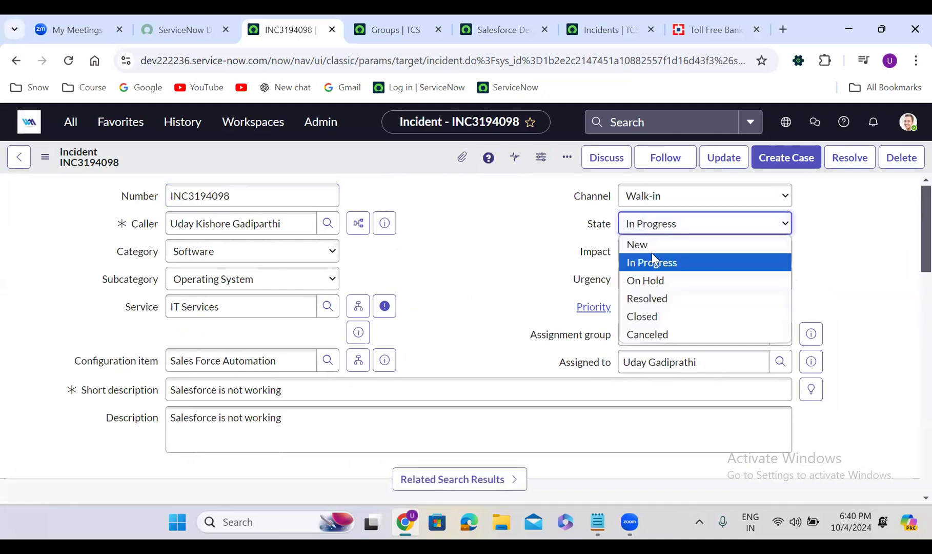
{"action": "left_click", "coordinate": [660, 280]}
{"action": "left_click", "coordinate": [661, 252]}
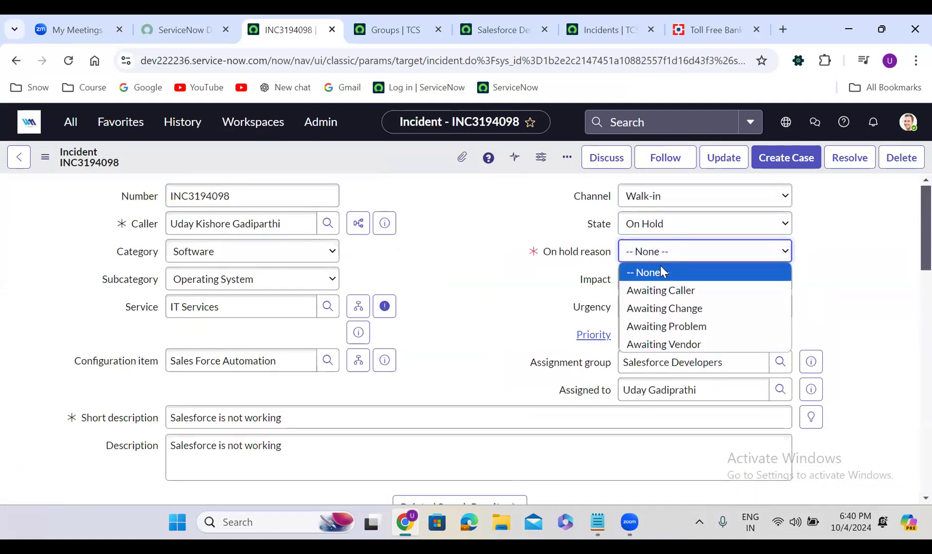
{"action": "left_click", "coordinate": [668, 290]}
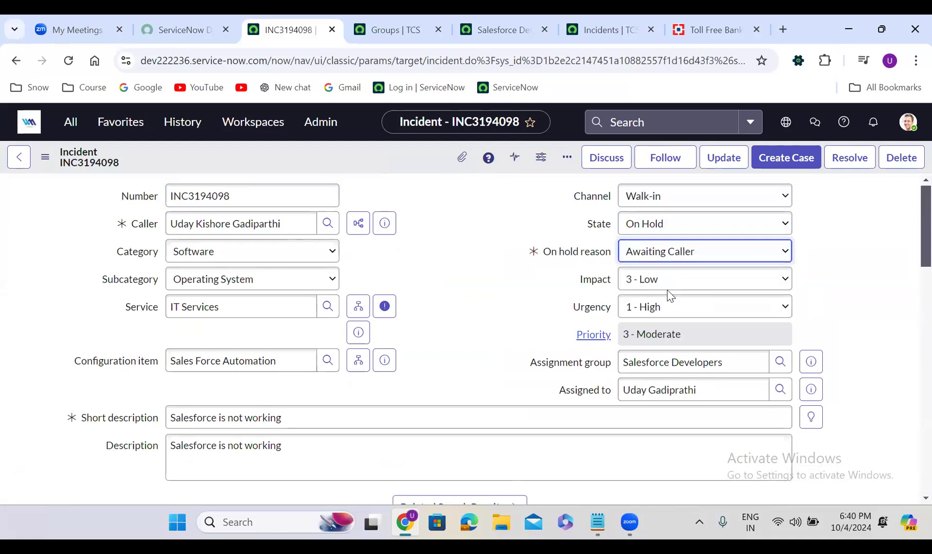
{"action": "left_click", "coordinate": [470, 300]}
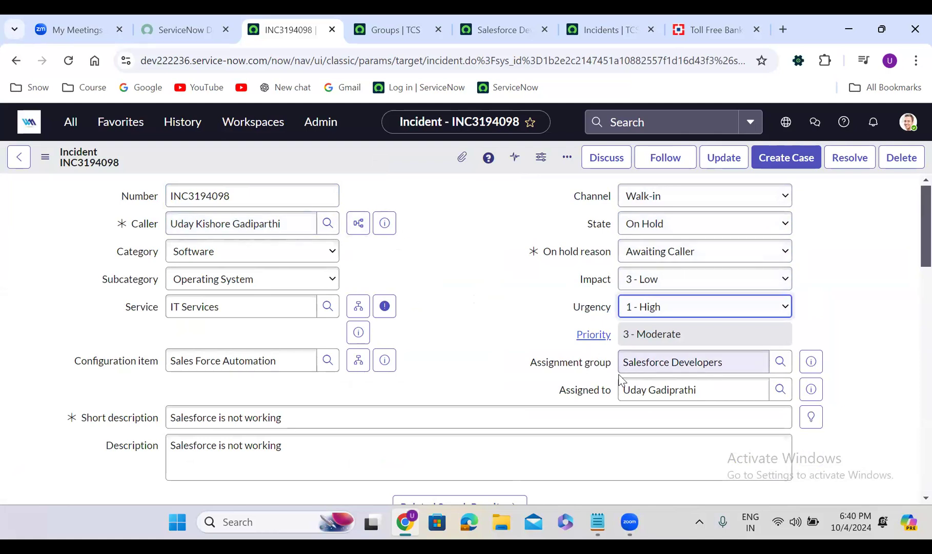
- Return the incident's state to In Progress and save the record
{"action": "left_click", "coordinate": [660, 221]}
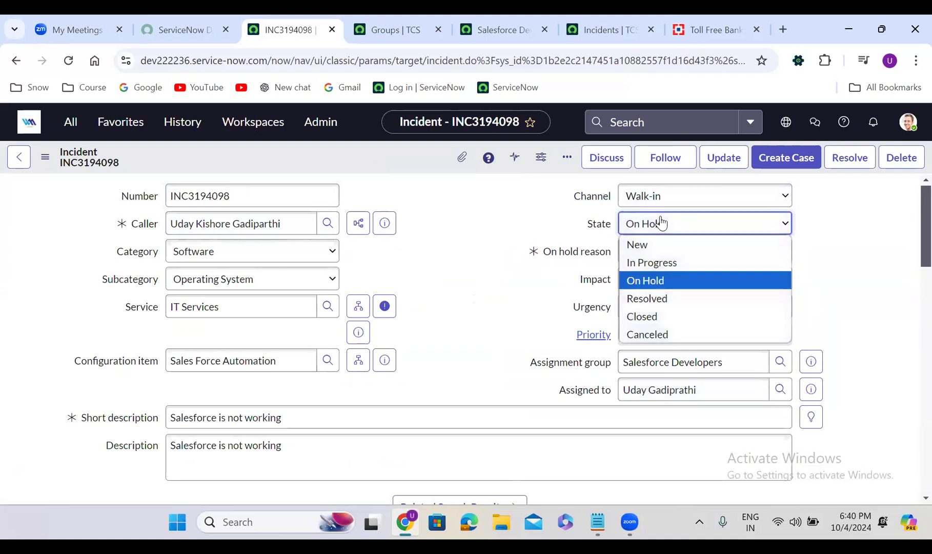
{"action": "left_click", "coordinate": [669, 262]}
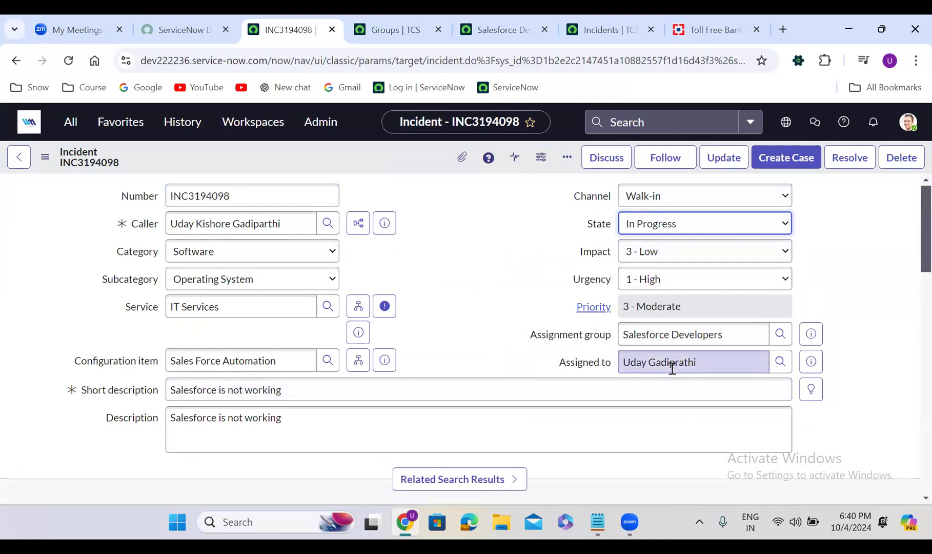
{"action": "right_click", "coordinate": [358, 148]}
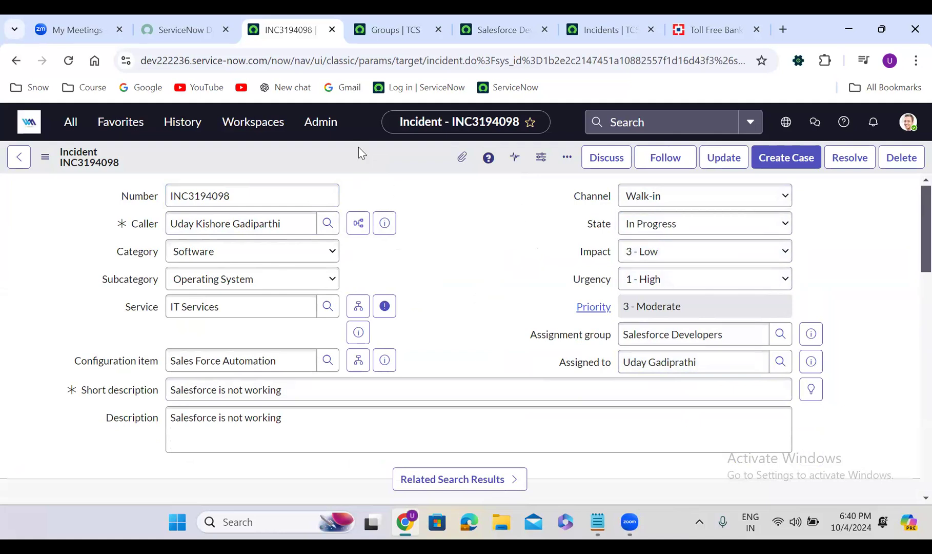
{"action": "left_click", "coordinate": [376, 154]}
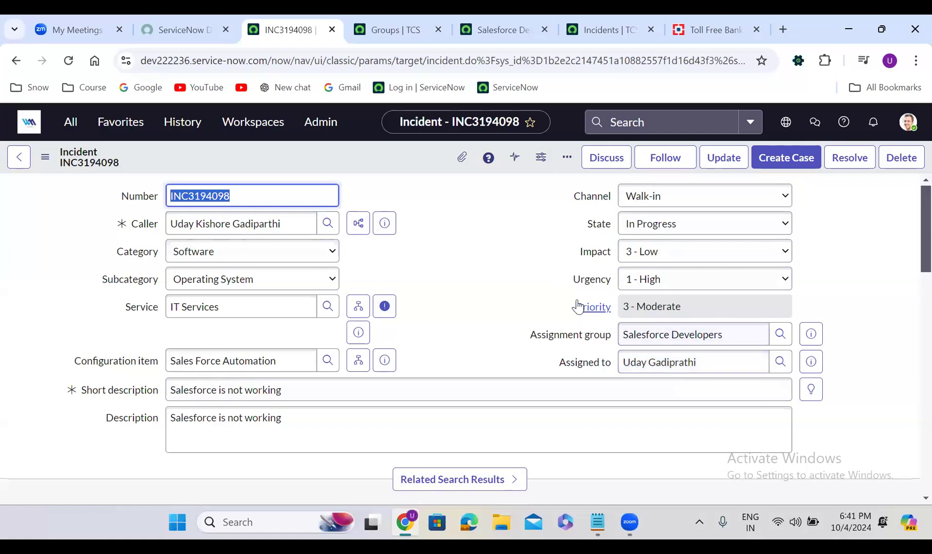
{"action": "left_click", "coordinate": [436, 283]}
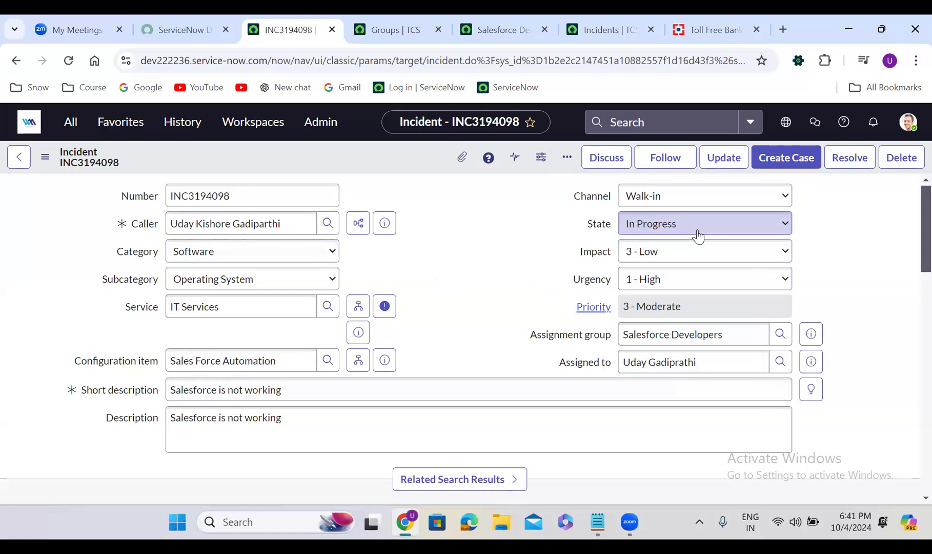
- Set the incident's state to Resolved and choose Solution provided as its resolution code
{"action": "left_click", "coordinate": [660, 230]}
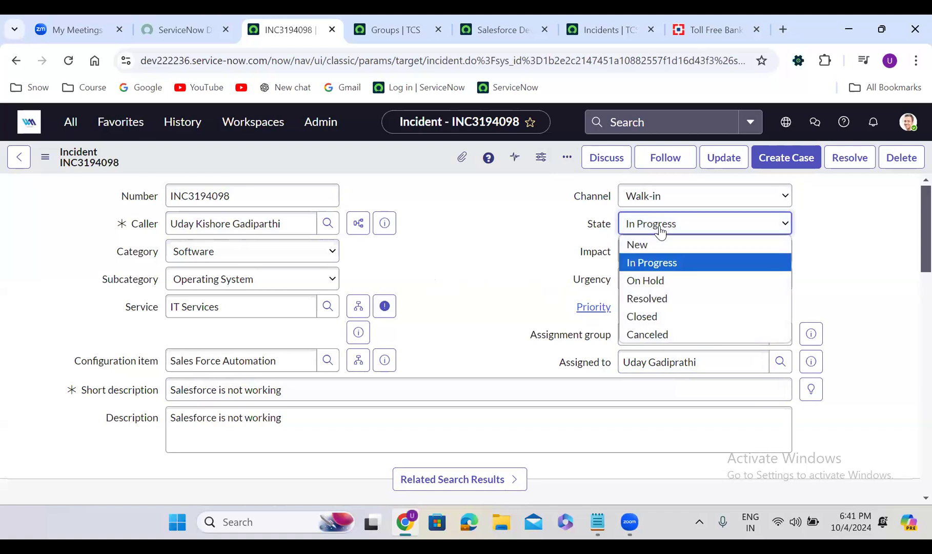
{"action": "left_click", "coordinate": [668, 308]}
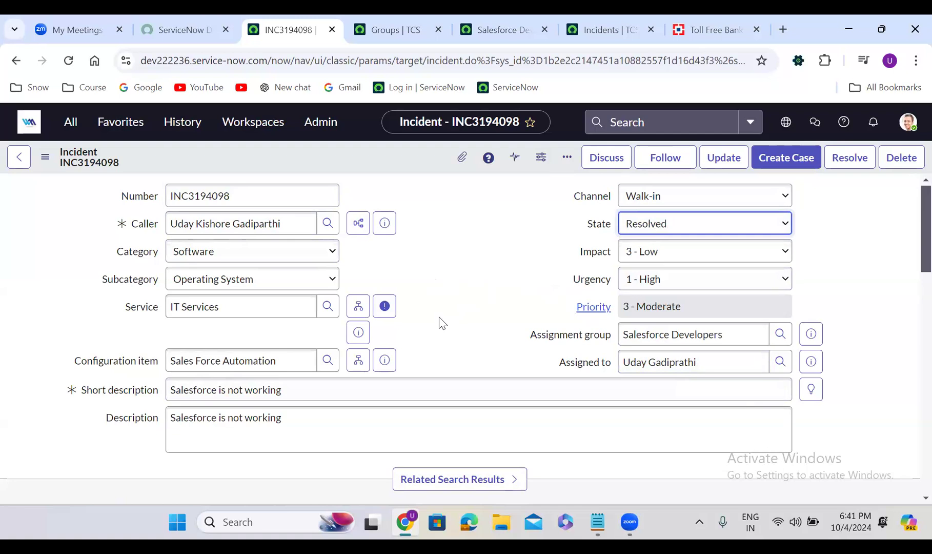
{"action": "scroll", "coordinate": [441, 322], "scroll_direction": "down", "scroll_amount": 4}
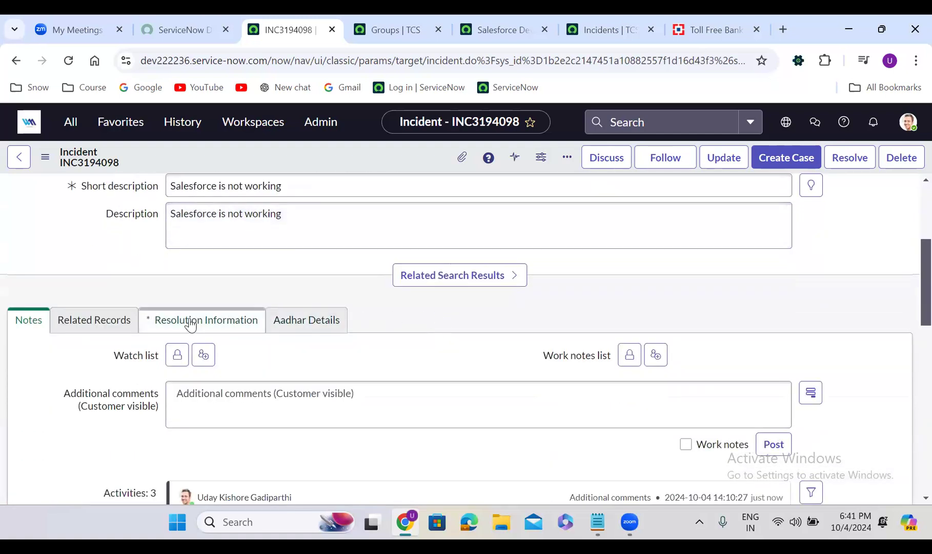
{"action": "left_click", "coordinate": [191, 324]}
{"action": "scroll", "coordinate": [337, 358], "scroll_direction": "down", "scroll_amount": 1}
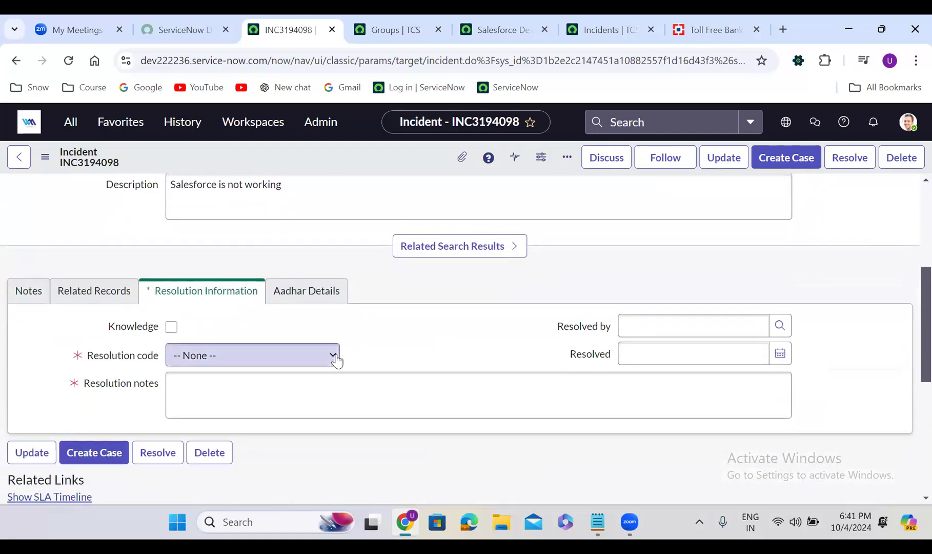
{"action": "scroll", "coordinate": [337, 360], "scroll_direction": "down", "scroll_amount": 2}
{"action": "left_click", "coordinate": [260, 307]}
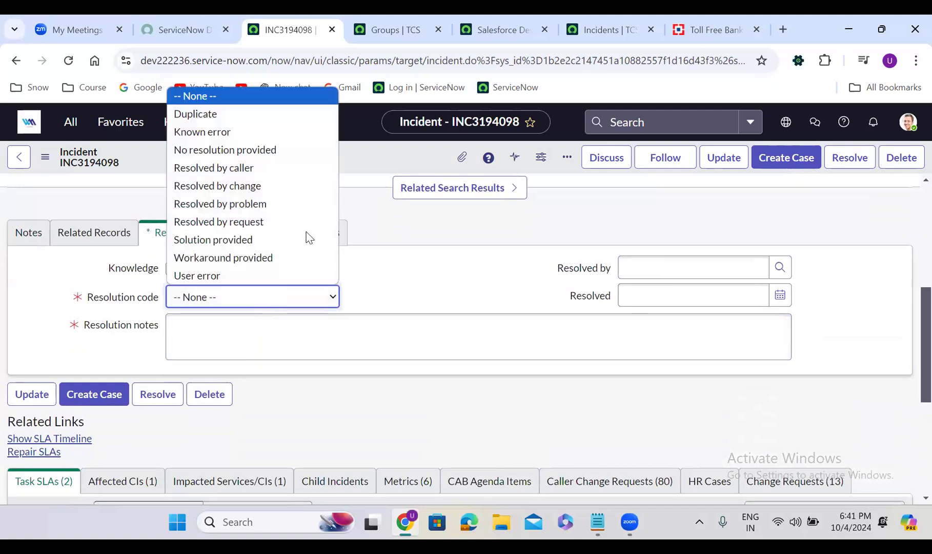
{"action": "left_click", "coordinate": [223, 239]}
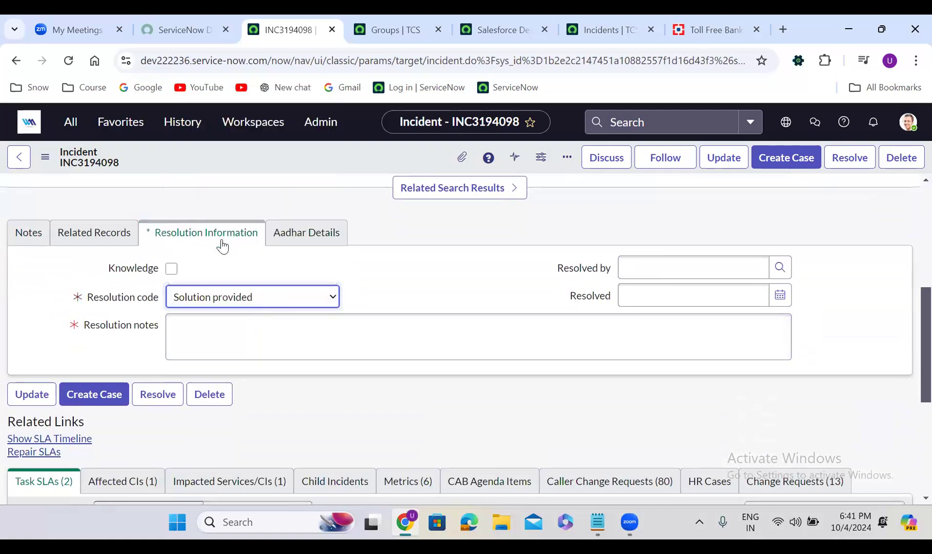
- Enter "test" as the resolution notes and save the incident
{"action": "left_click", "coordinate": [227, 333]}
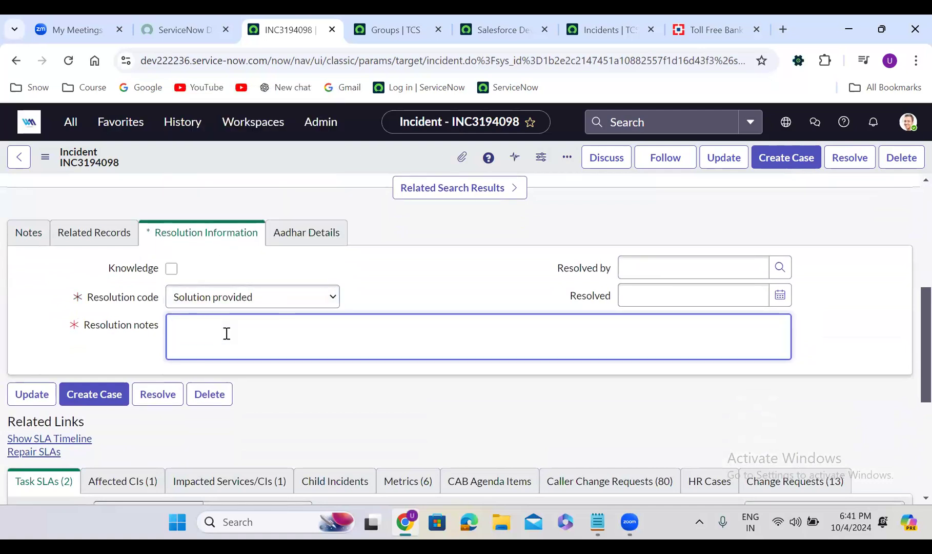
{"action": "type", "text": "test"}
{"action": "right_click", "coordinate": [351, 153]}
{"action": "left_click", "coordinate": [376, 163]}
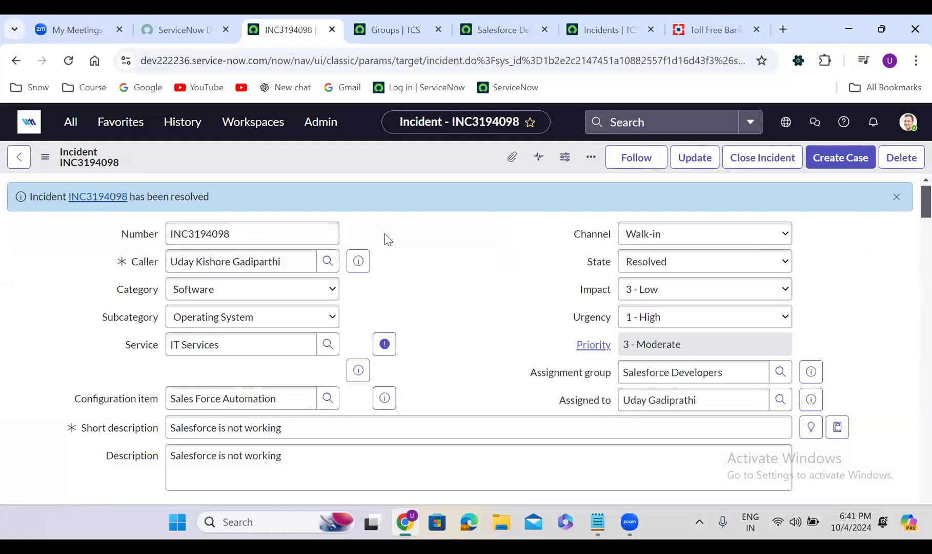
- Review the resolved incident's resolution details and the available state choices, keeping Resolved selected
{"action": "scroll", "coordinate": [460, 309], "scroll_direction": "down", "scroll_amount": 1}
{"action": "scroll", "coordinate": [459, 309], "scroll_direction": "down", "scroll_amount": 9}
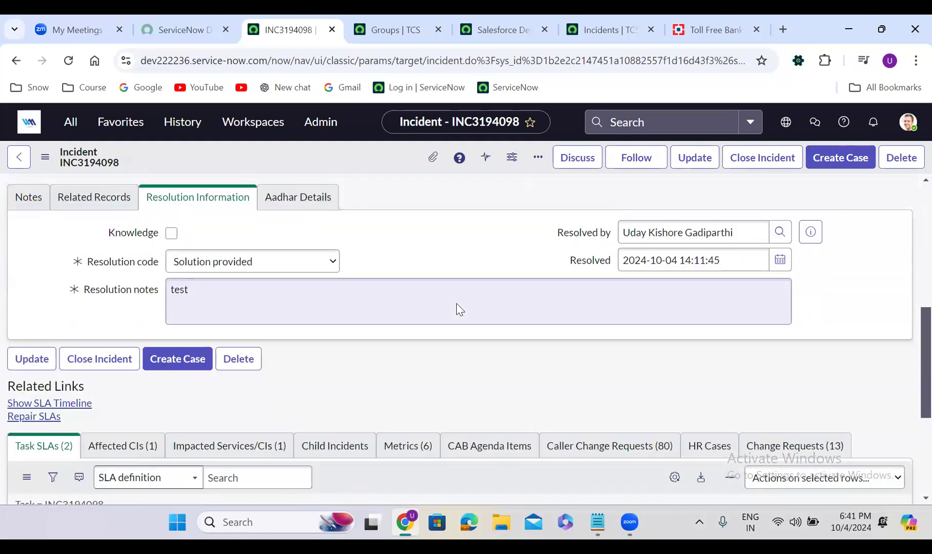
{"action": "scroll", "coordinate": [457, 302], "scroll_direction": "up", "scroll_amount": 3}
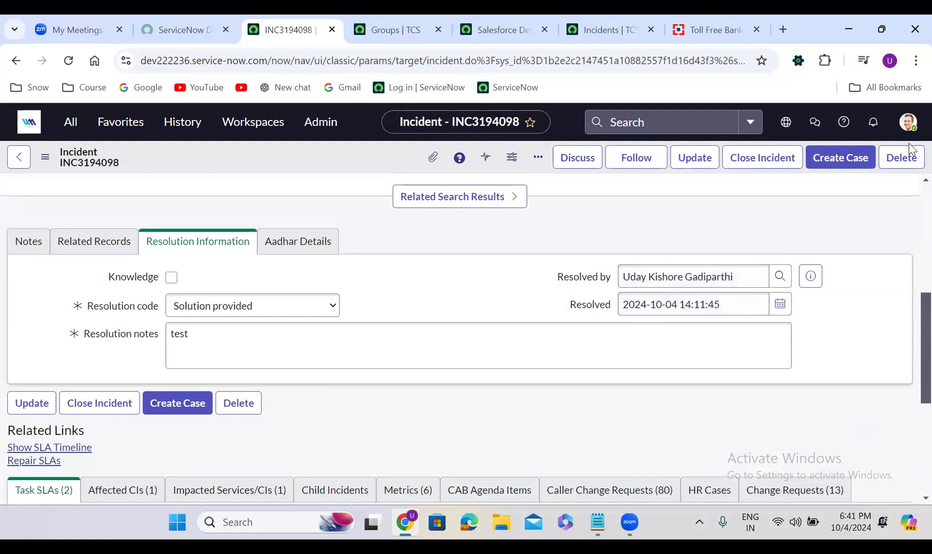
{"action": "scroll", "coordinate": [911, 203], "scroll_direction": "up", "scroll_amount": 5}
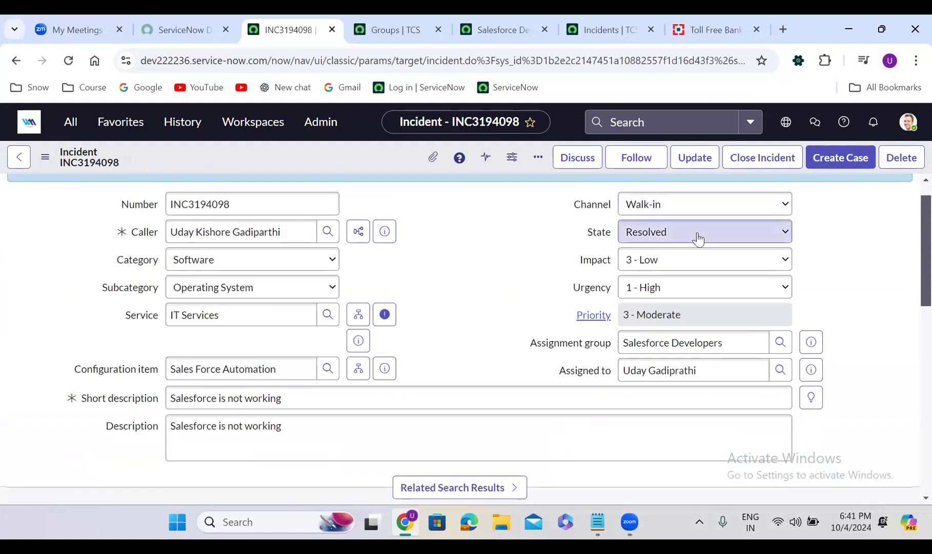
{"action": "scroll", "coordinate": [912, 196], "scroll_direction": "up", "scroll_amount": 1}
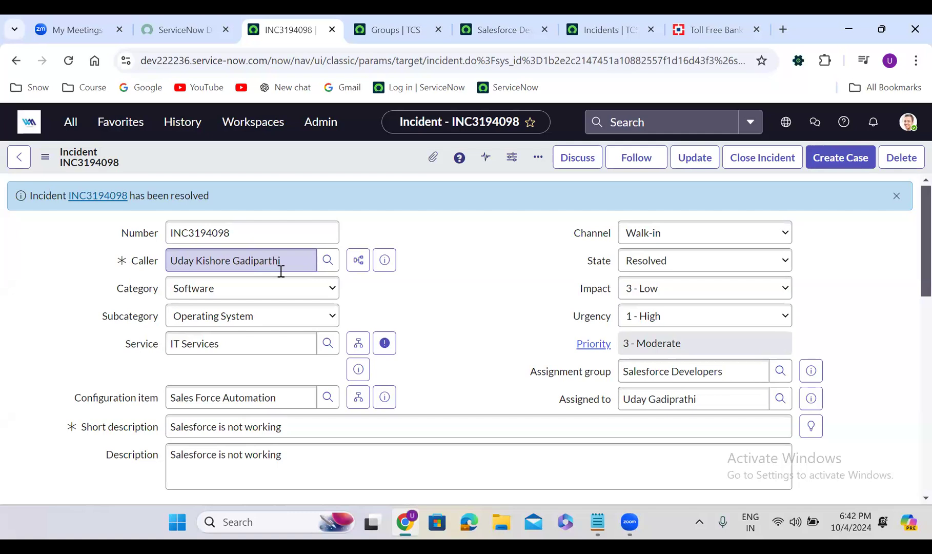
{"action": "left_click", "coordinate": [656, 261]}
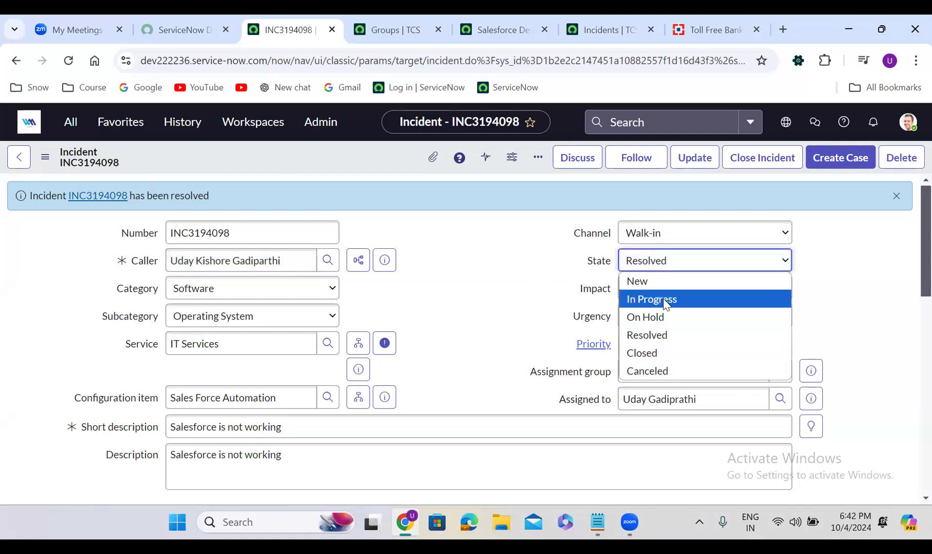
{"action": "left_click", "coordinate": [661, 335]}
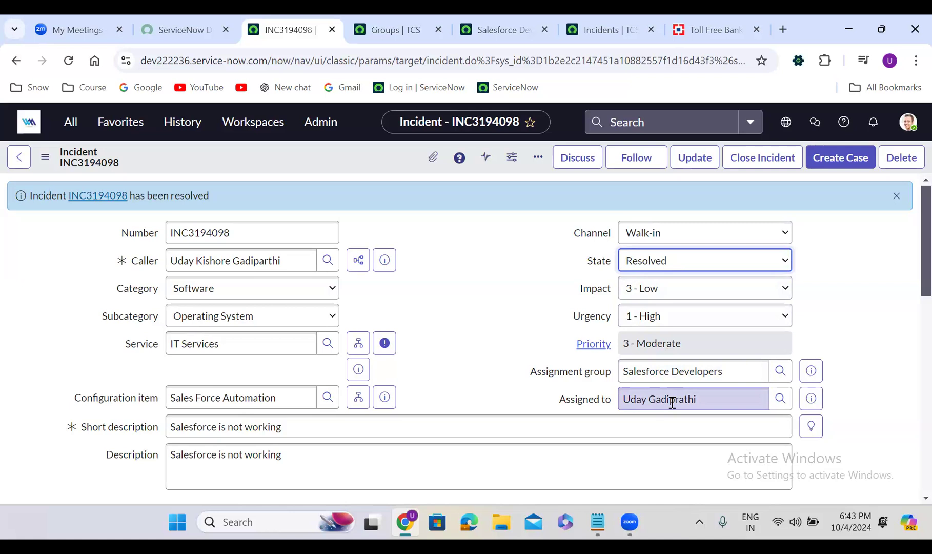
- Set the resolved incident's state to Closed and save the record
{"action": "left_click", "coordinate": [666, 263]}
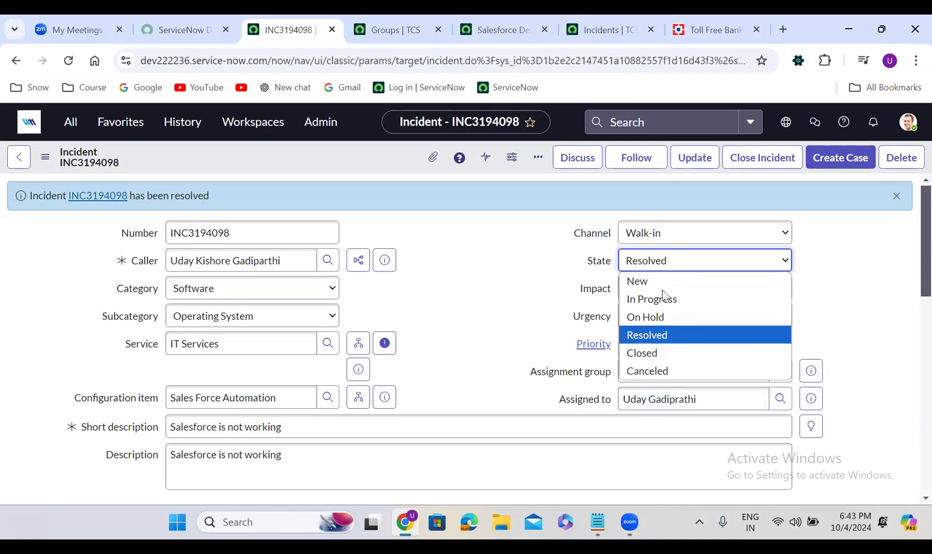
{"action": "left_click", "coordinate": [666, 354]}
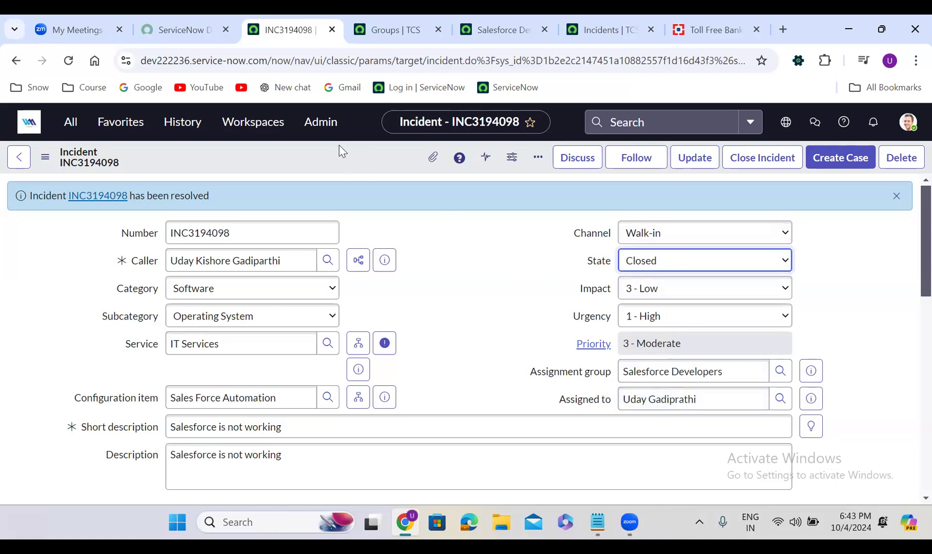
{"action": "right_click", "coordinate": [339, 145]}
{"action": "left_click", "coordinate": [372, 155]}
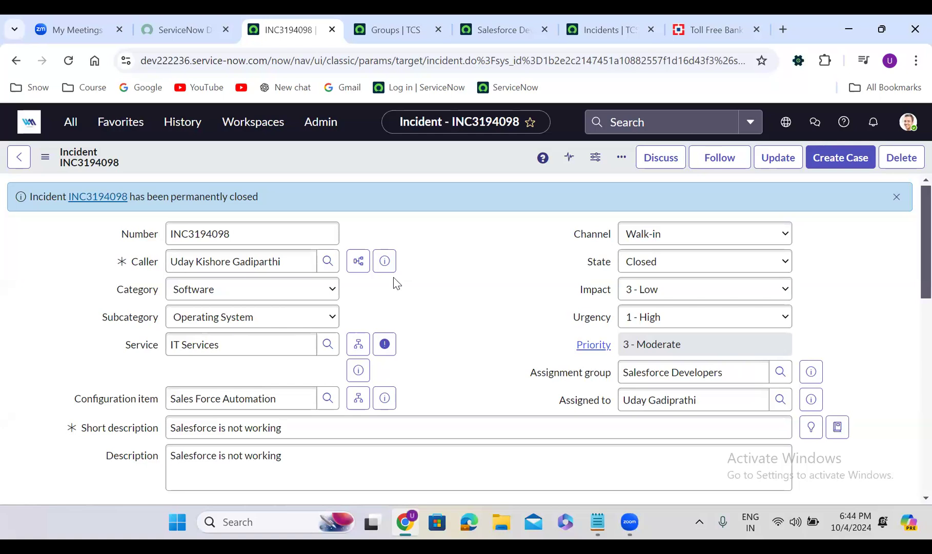
- Search the navigator for "incident" and open Incident Properties to view the automatic closure settings
{"action": "left_click", "coordinate": [75, 130]}
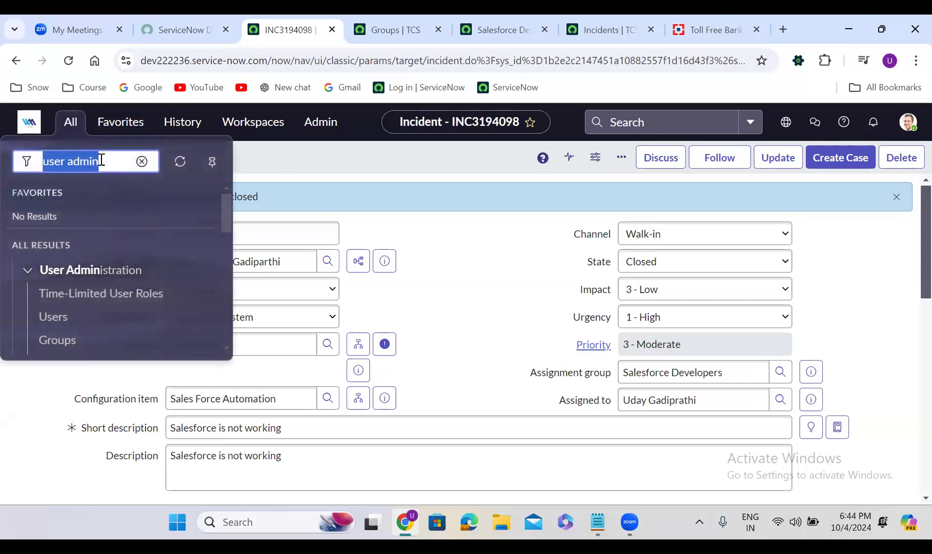
{"action": "type", "text": "i"}
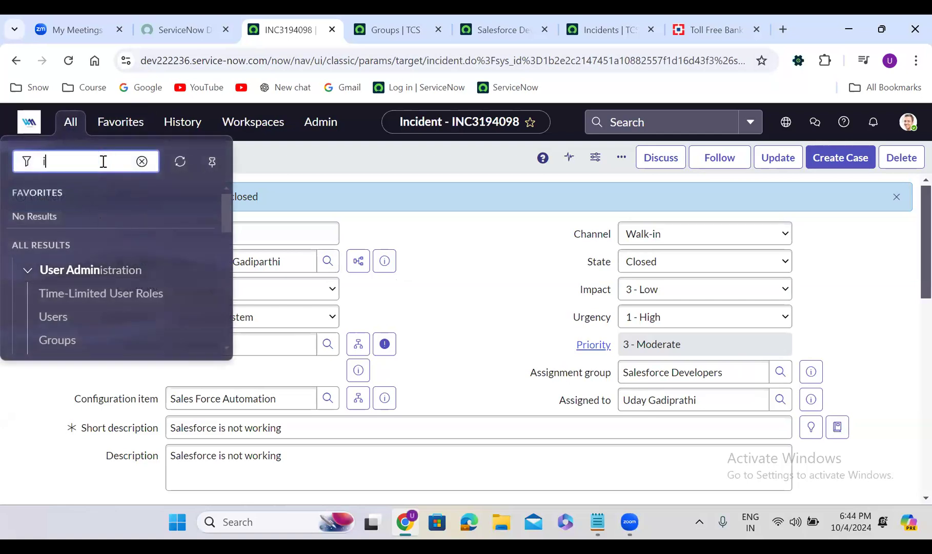
{"action": "type", "text": "ncident"}
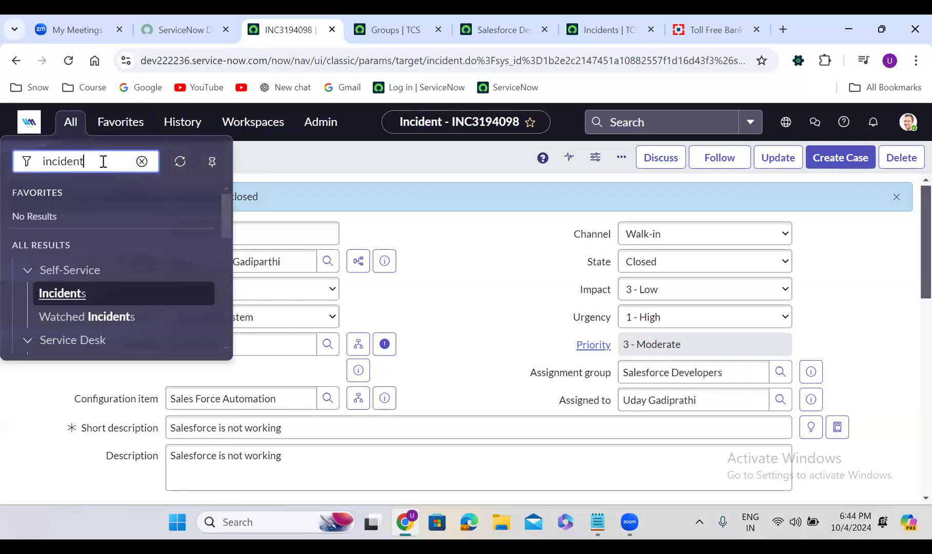
{"action": "left_click_drag", "start_coordinate": [223, 209], "coordinate": [225, 254]}
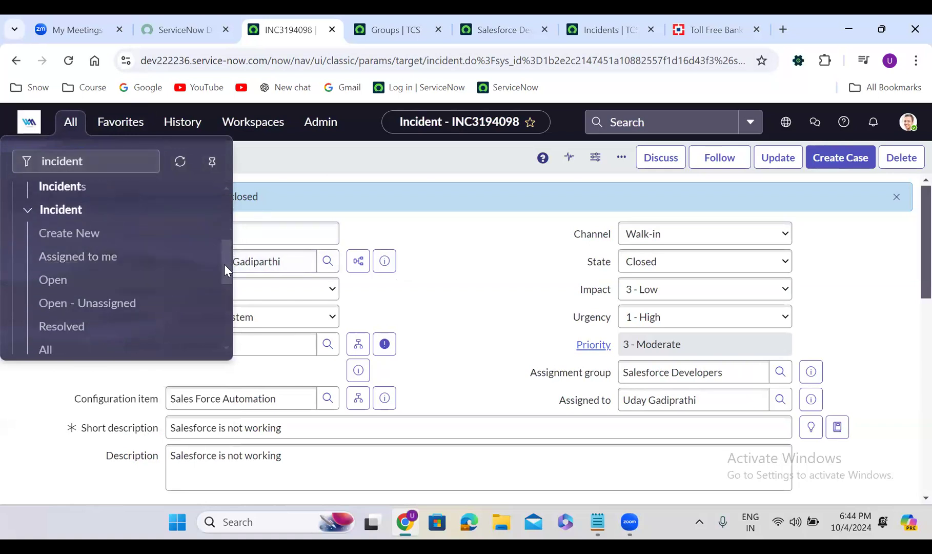
{"action": "left_click_drag", "start_coordinate": [225, 284], "coordinate": [225, 309]}
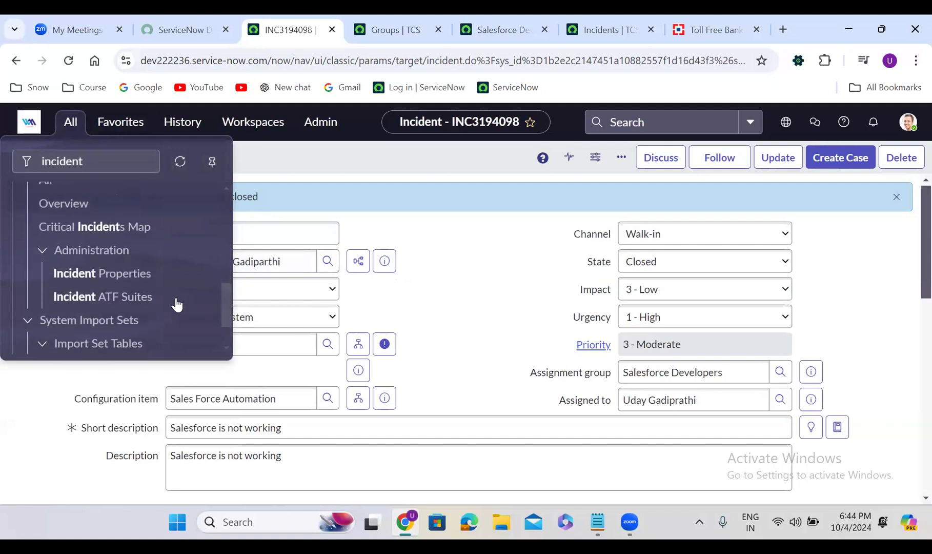
{"action": "left_click", "coordinate": [101, 272]}
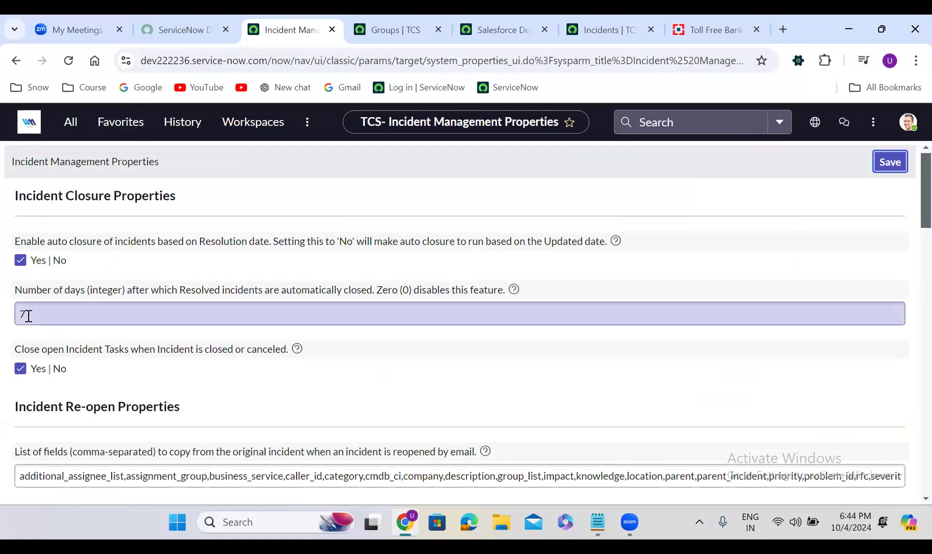
- Search the navigator for "scheduled jobs" and open Scheduled Jobs under System Definition
{"action": "left_click", "coordinate": [73, 131]}
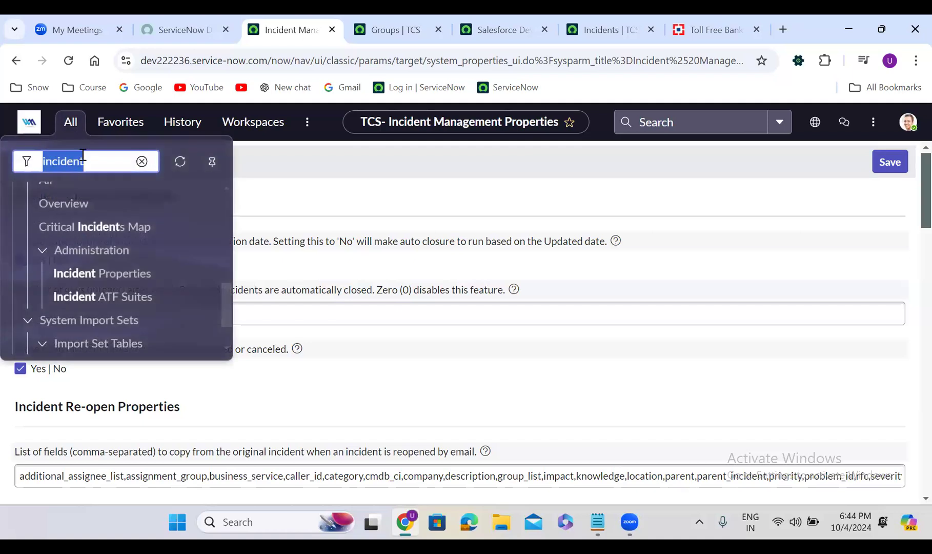
{"action": "type", "text": "sche"}
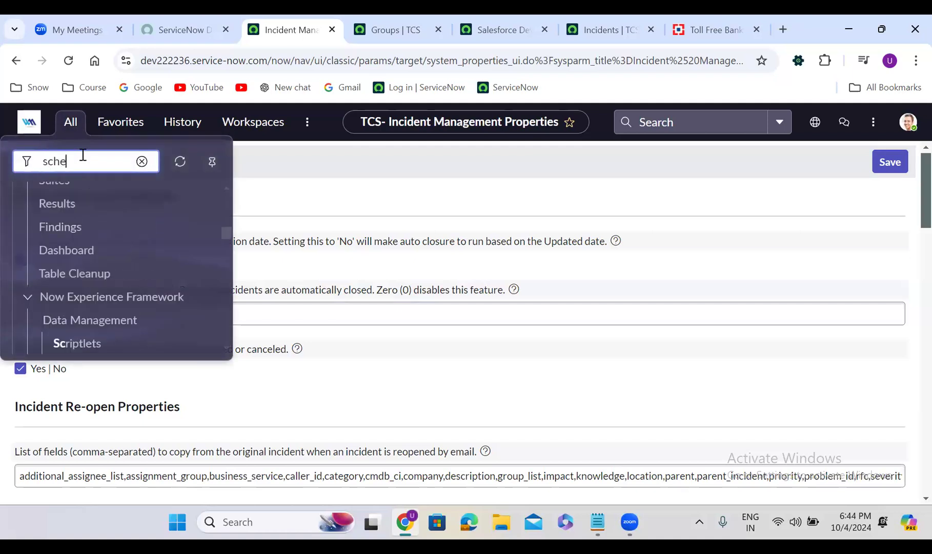
{"action": "type", "text": "duled jobs"}
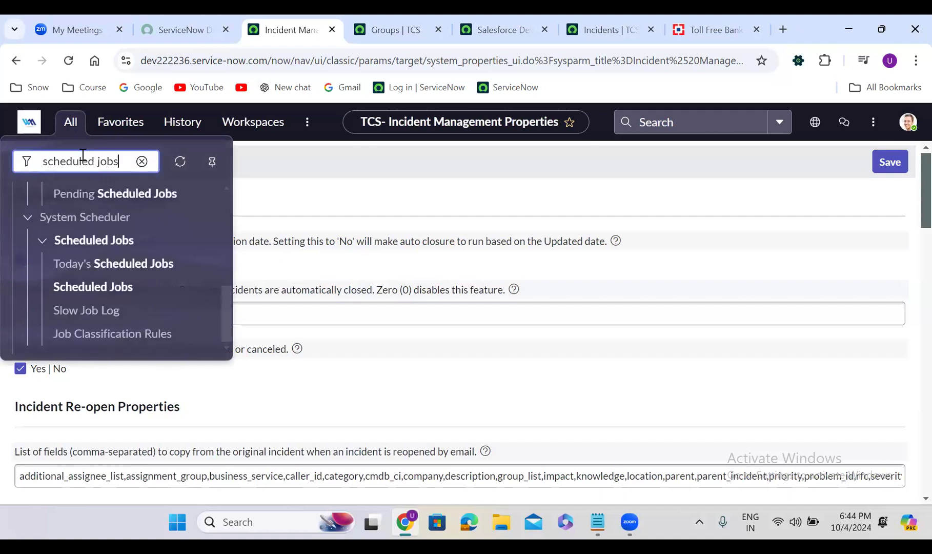
{"action": "left_click", "coordinate": [225, 321]}
{"action": "left_click_drag", "start_coordinate": [225, 321], "coordinate": [224, 188]}
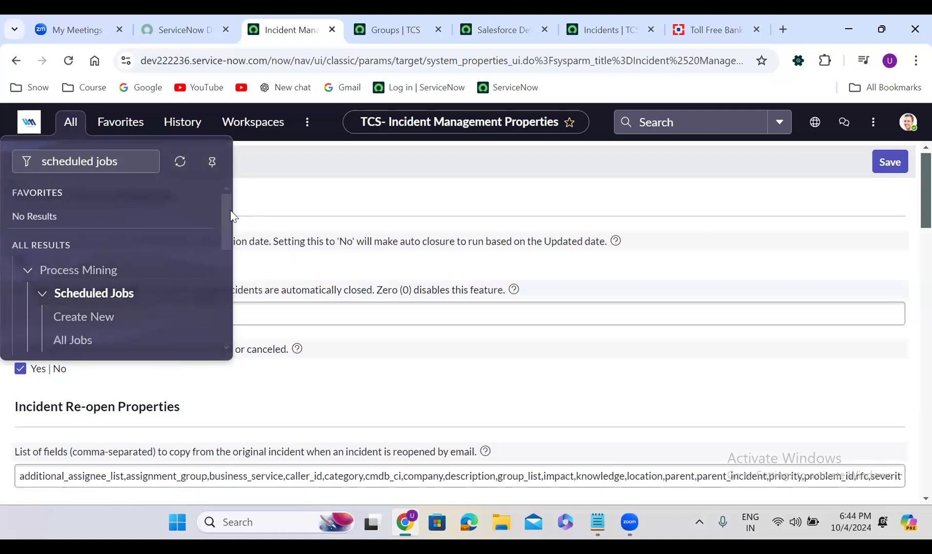
{"action": "left_click_drag", "start_coordinate": [227, 204], "coordinate": [227, 246]}
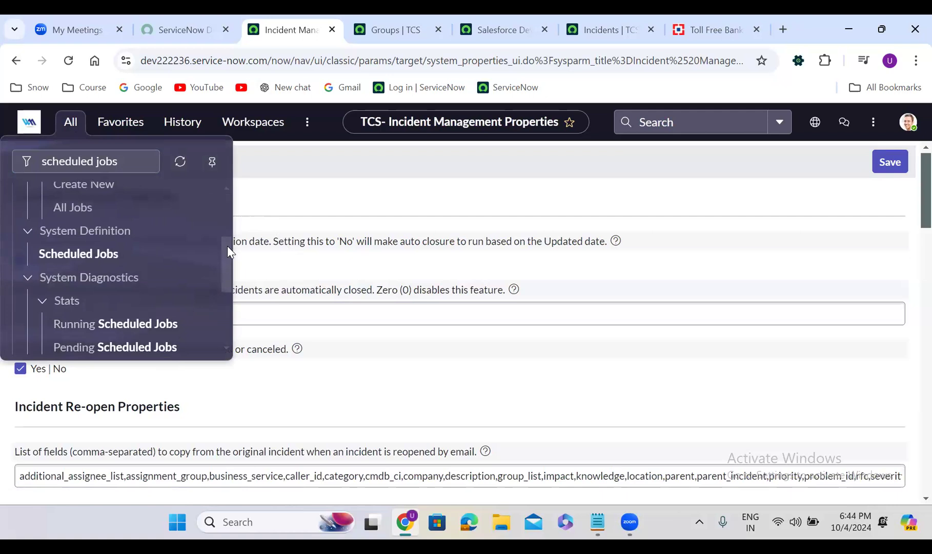
{"action": "left_click", "coordinate": [91, 260]}
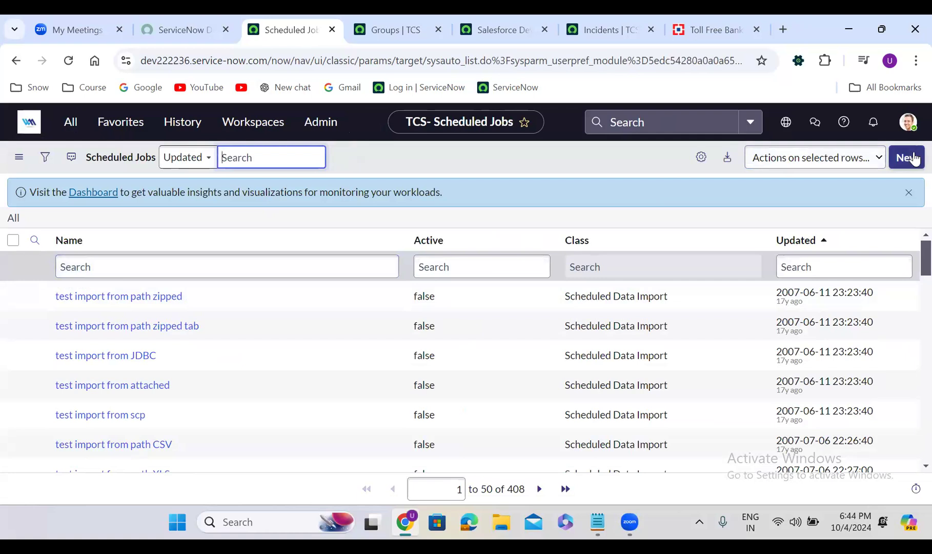
- Open a new scheduled job that automatically runs a script of your choosing, inspect its run settings, and return to the home page unsaved
{"action": "left_click", "coordinate": [908, 158]}
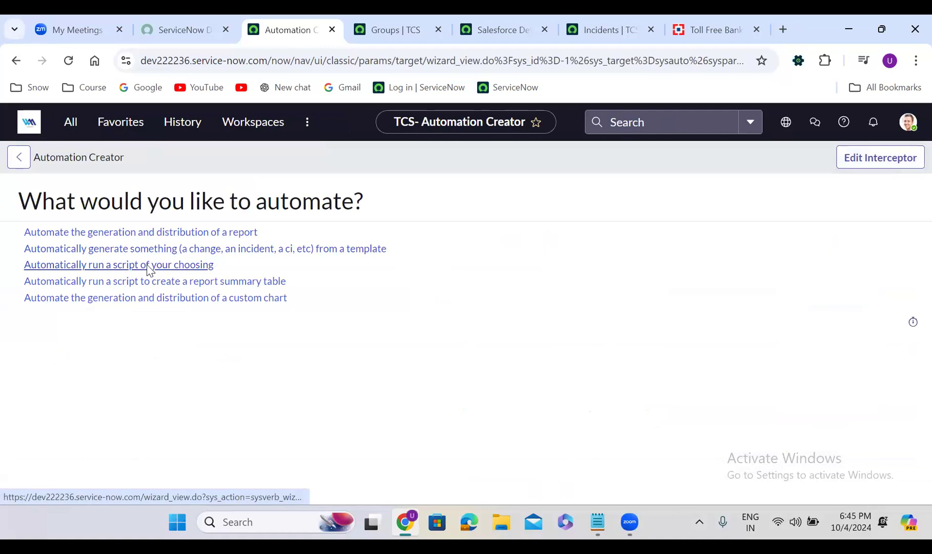
{"action": "left_click", "coordinate": [149, 267]}
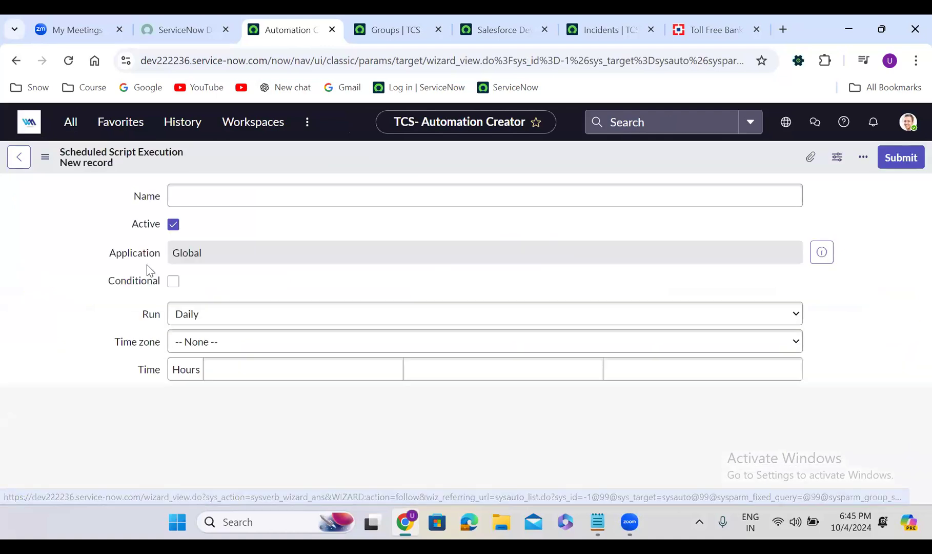
{"action": "left_click", "coordinate": [108, 314]}
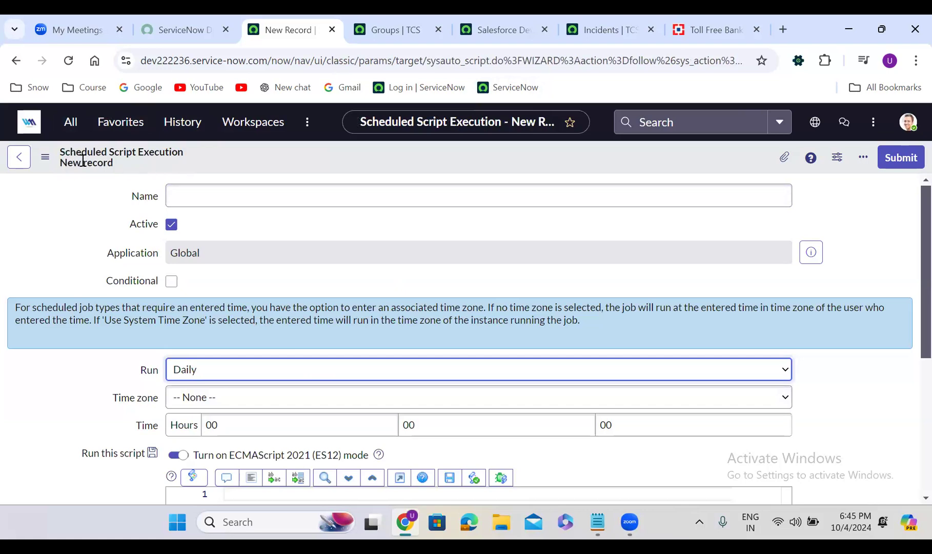
{"action": "left_click", "coordinate": [28, 128]}
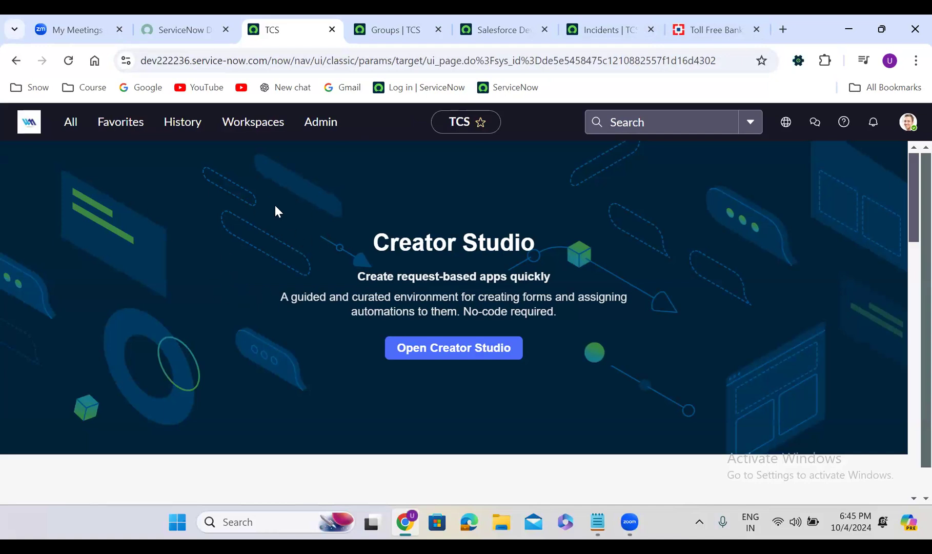
{"action": "left_click", "coordinate": [70, 122]}
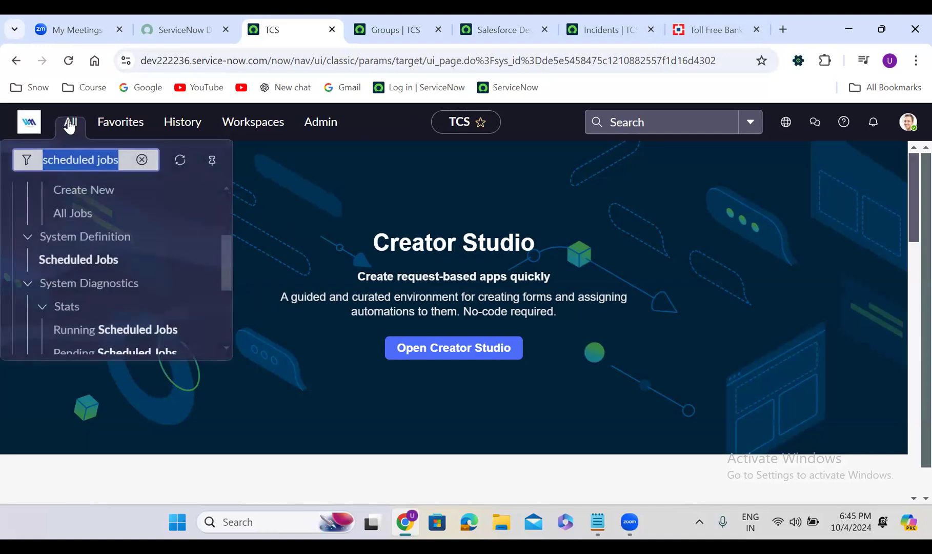
{"action": "left_click_drag", "start_coordinate": [225, 253], "coordinate": [236, 183]}
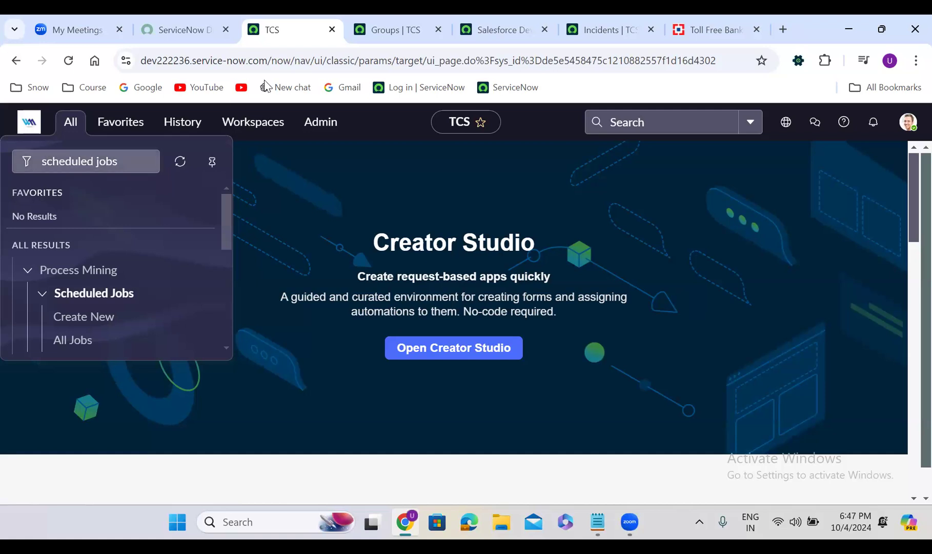
{"action": "left_click", "coordinate": [511, 22]}
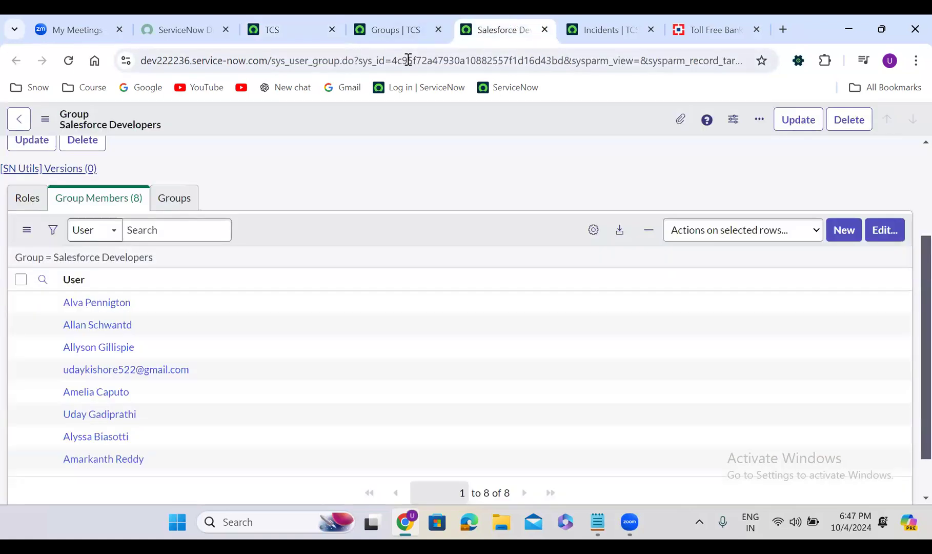
{"action": "left_click", "coordinate": [293, 22]}
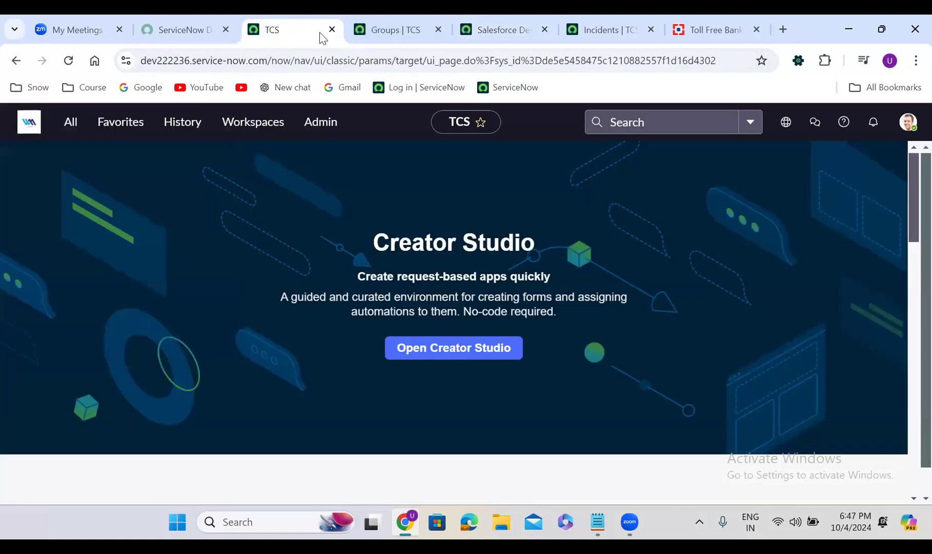
- Reopen the recently viewed "Salesforce is not working" incident from the history and review its details
{"action": "left_click", "coordinate": [183, 134]}
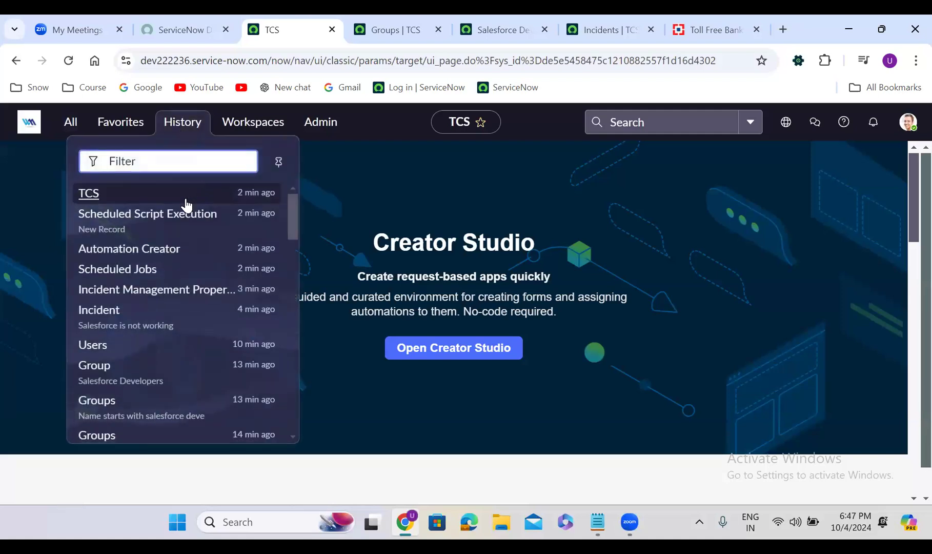
{"action": "left_click", "coordinate": [161, 314]}
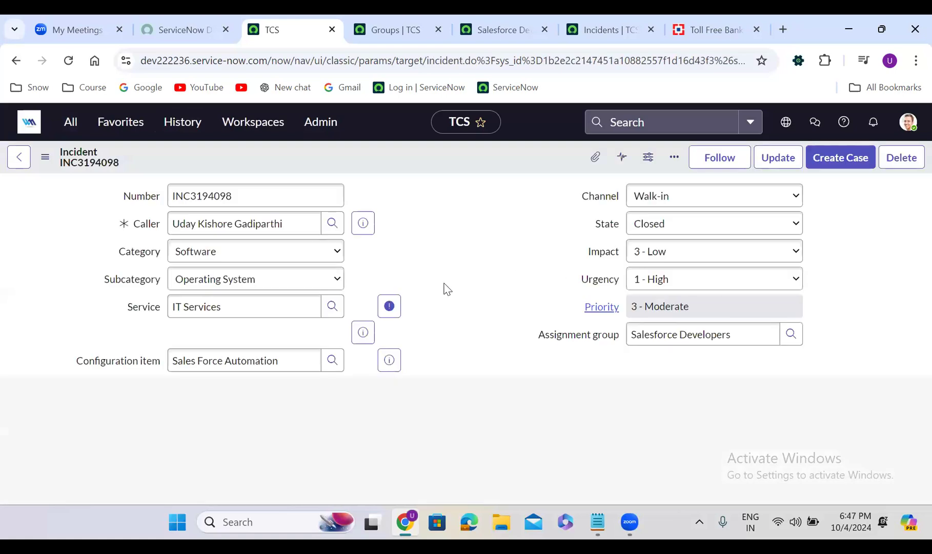
{"action": "scroll", "coordinate": [429, 313], "scroll_direction": "down", "scroll_amount": 5}
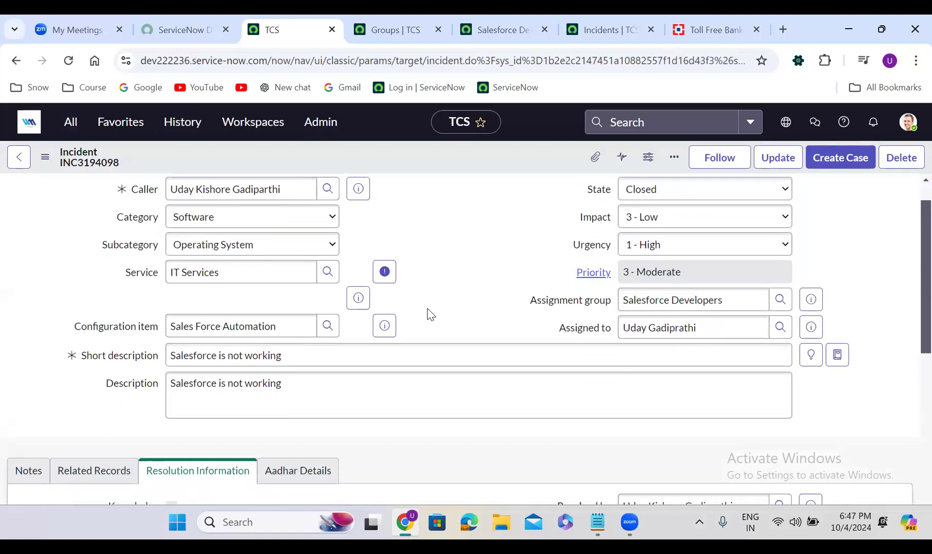
{"action": "left_click", "coordinate": [38, 251]}
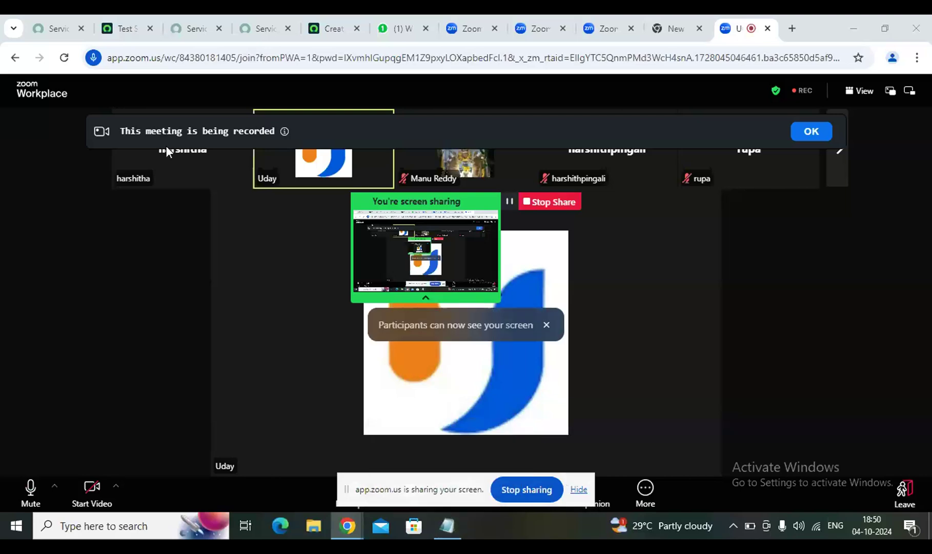
- Switch from the Zoom meeting to the ServiceNow Test Suites page and open the full incident list with "incident.list"
{"action": "left_click", "coordinate": [118, 24]}
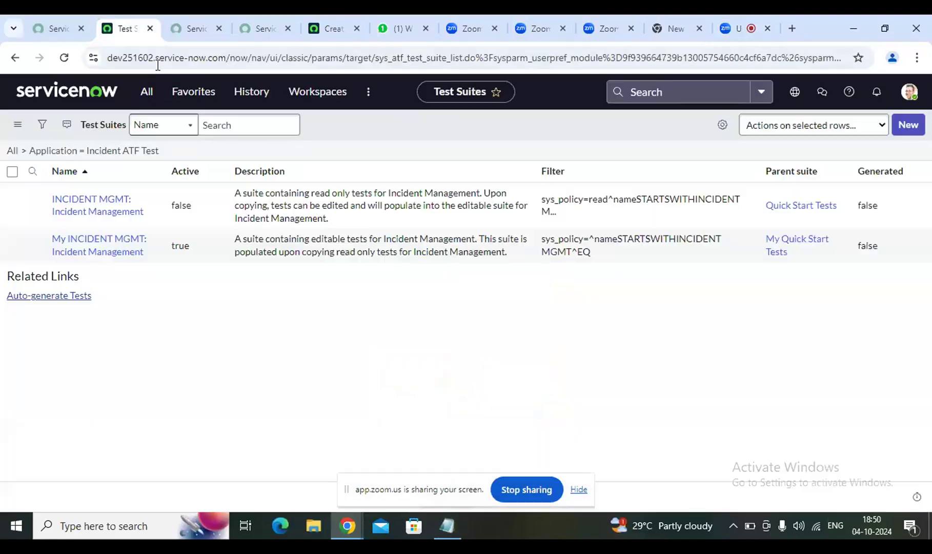
{"action": "left_click", "coordinate": [147, 93]}
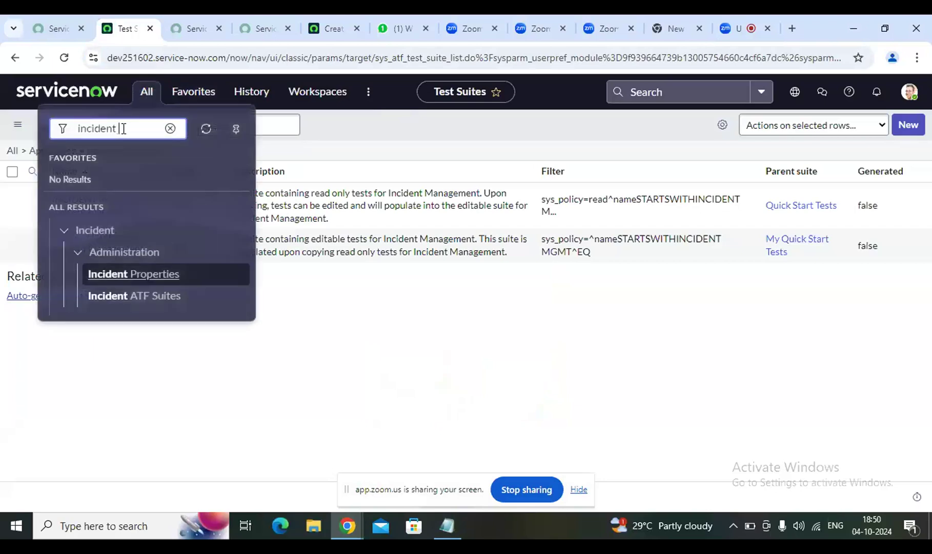
{"action": "type", "text": "list"}
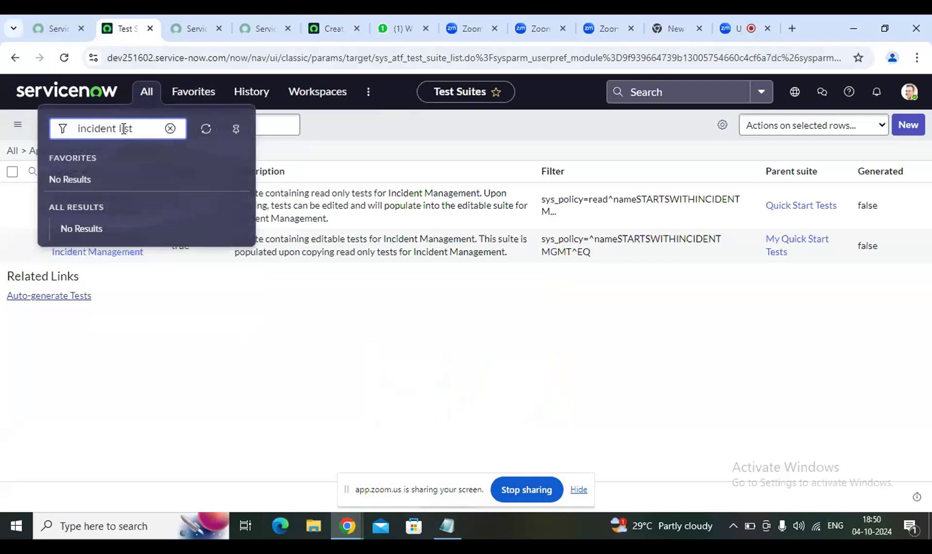
{"action": "left_click", "coordinate": [121, 128]}
{"action": "key", "text": "BackSpace"}
{"action": "type", "text": "."}
{"action": "key", "text": "Return"}
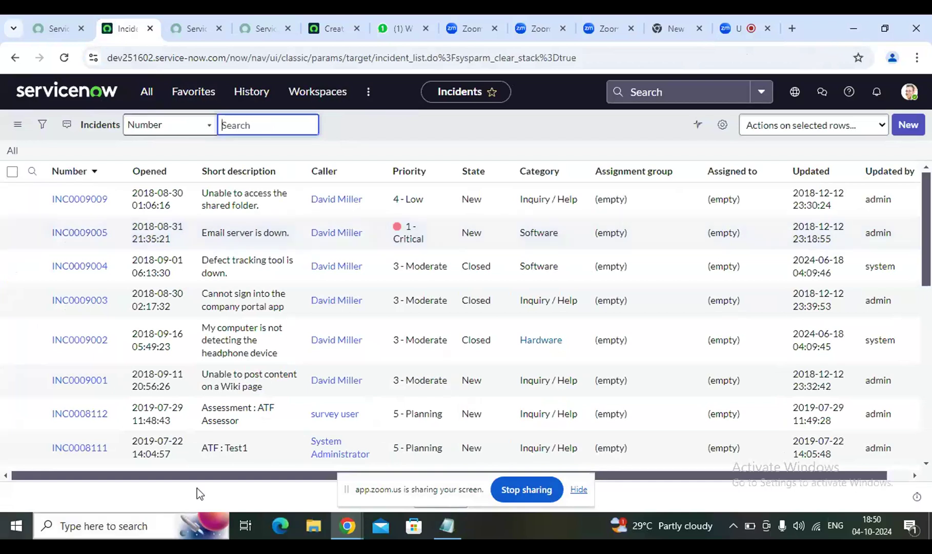
- Search the navigator for "incident" and open a new incident form with Create New
{"action": "left_click", "coordinate": [155, 102]}
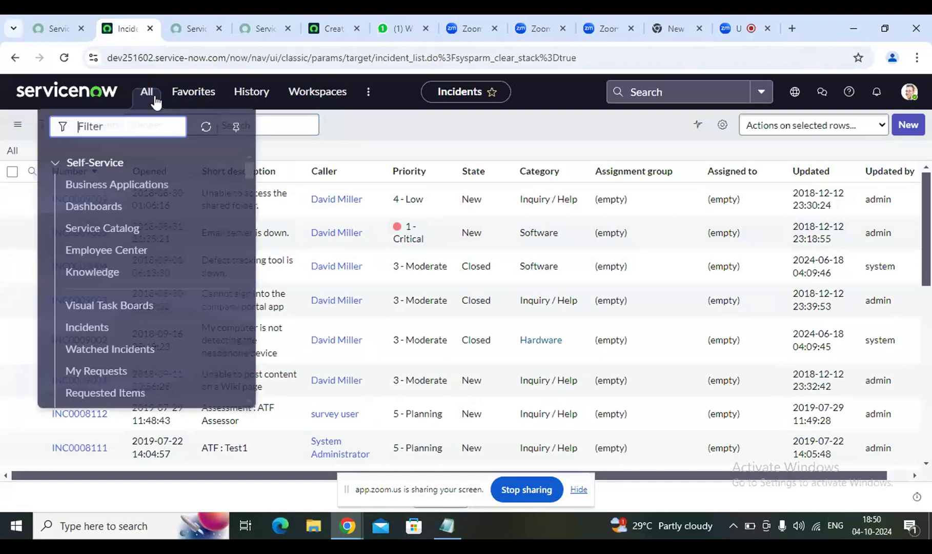
{"action": "type", "text": "in"}
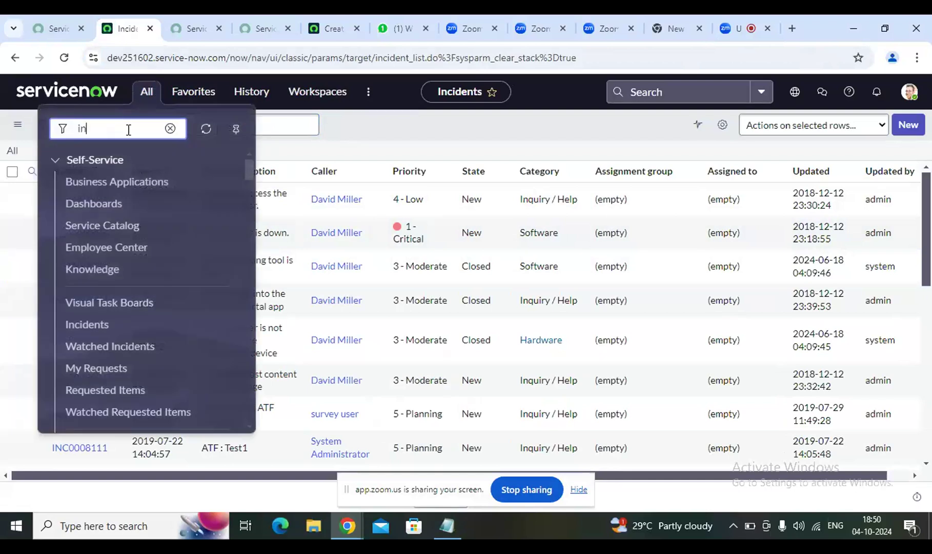
{"action": "type", "text": "cident"}
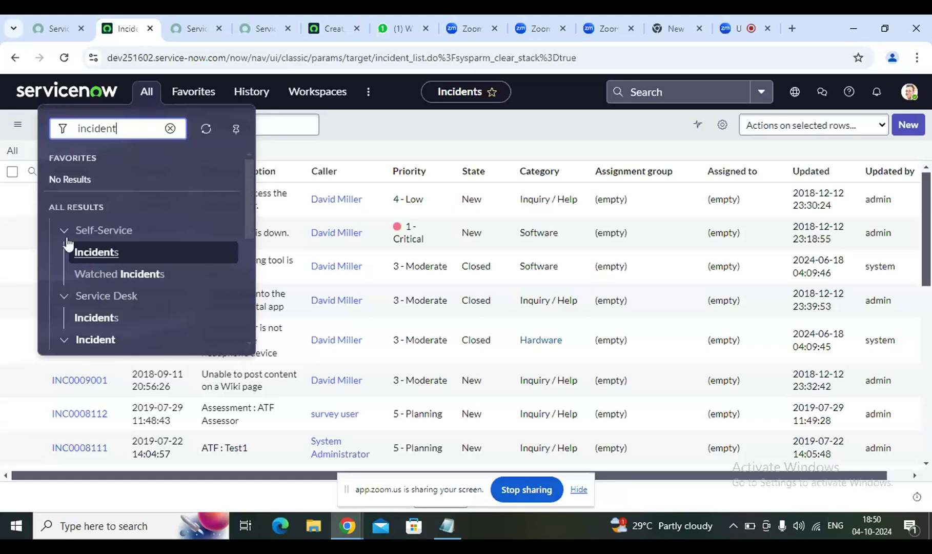
{"action": "scroll", "coordinate": [103, 274], "scroll_direction": "down", "scroll_amount": 5}
{"action": "scroll", "coordinate": [110, 277], "scroll_direction": "up", "scroll_amount": 3}
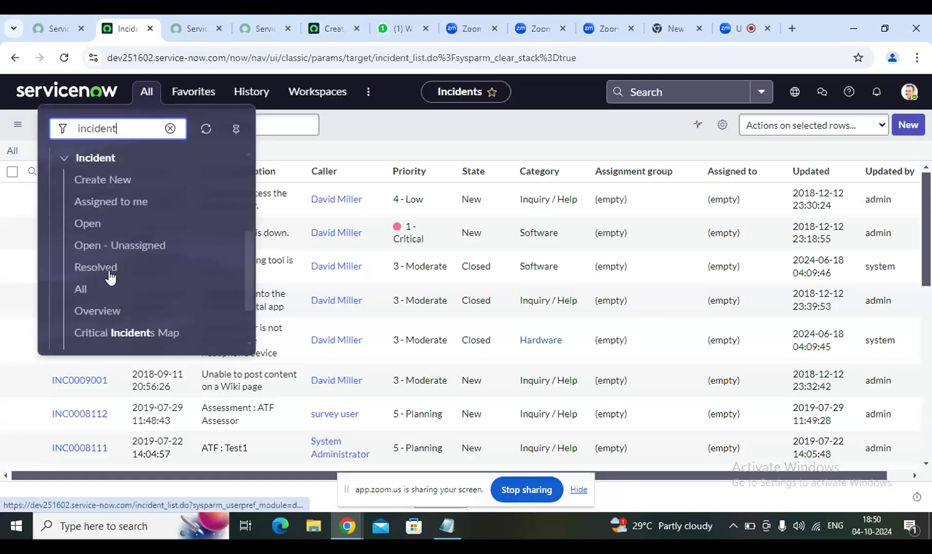
{"action": "left_click", "coordinate": [103, 184]}
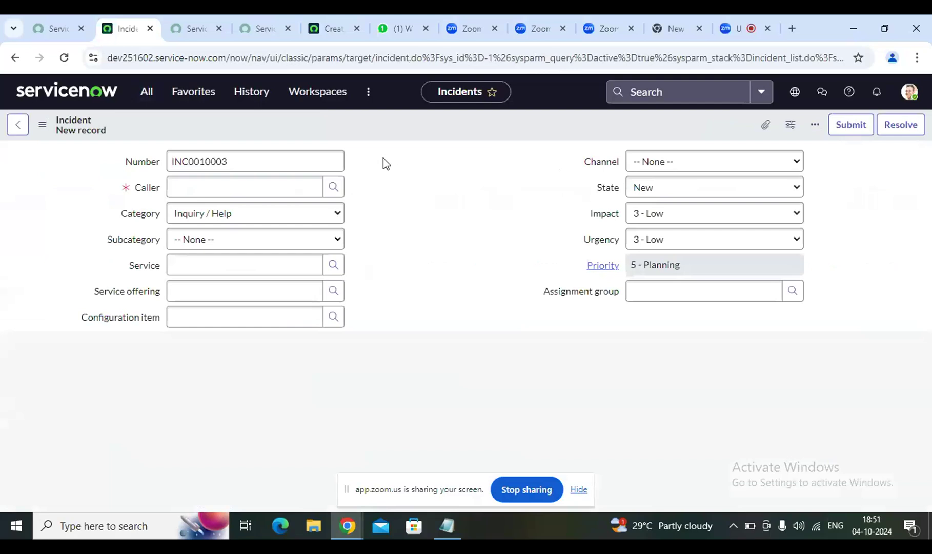
- Examine the new incident form's fields, from Caller and Short description to the related search and Notes sections
{"action": "scroll", "coordinate": [407, 225], "scroll_direction": "down", "scroll_amount": 2}
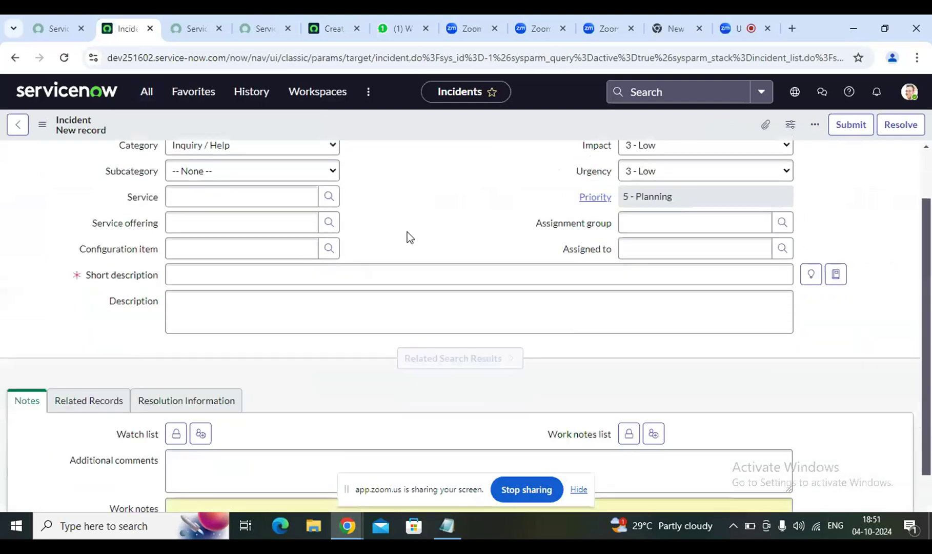
{"action": "scroll", "coordinate": [407, 237], "scroll_direction": "down", "scroll_amount": 4}
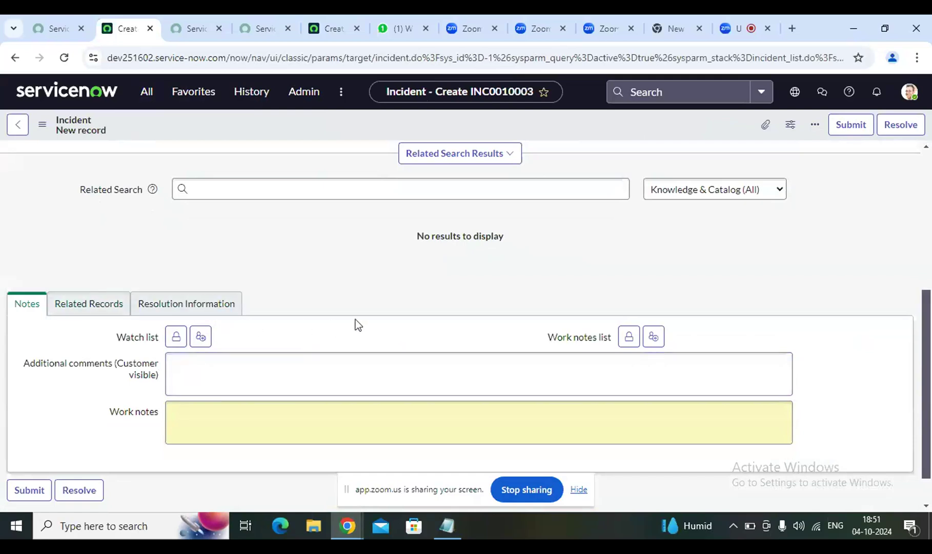
{"action": "scroll", "coordinate": [367, 318], "scroll_direction": "up", "scroll_amount": 3}
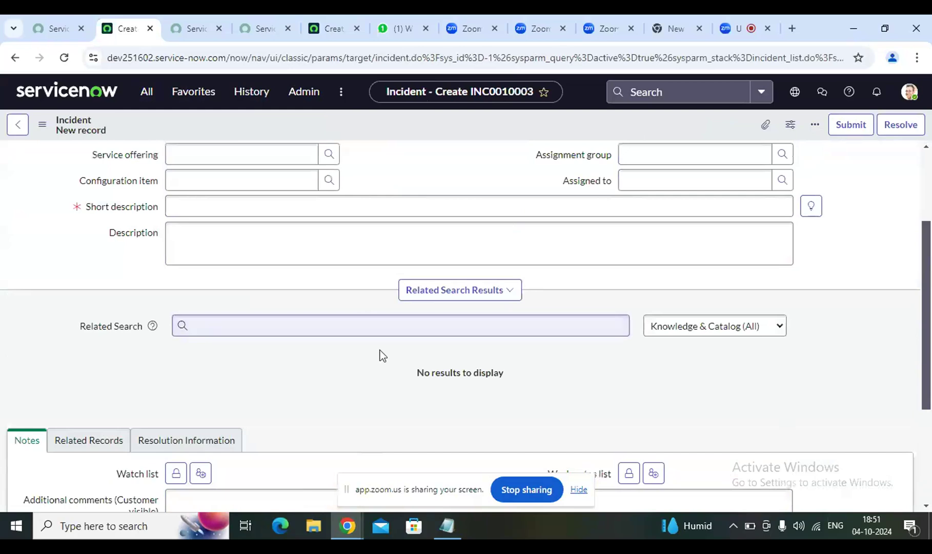
{"action": "scroll", "coordinate": [380, 393], "scroll_direction": "up", "scroll_amount": 3}
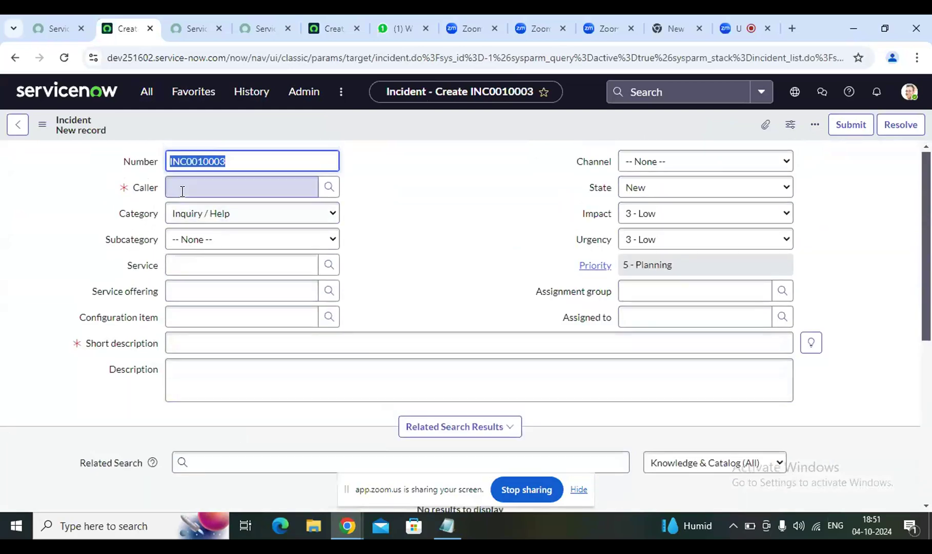
{"action": "left_click", "coordinate": [182, 191]}
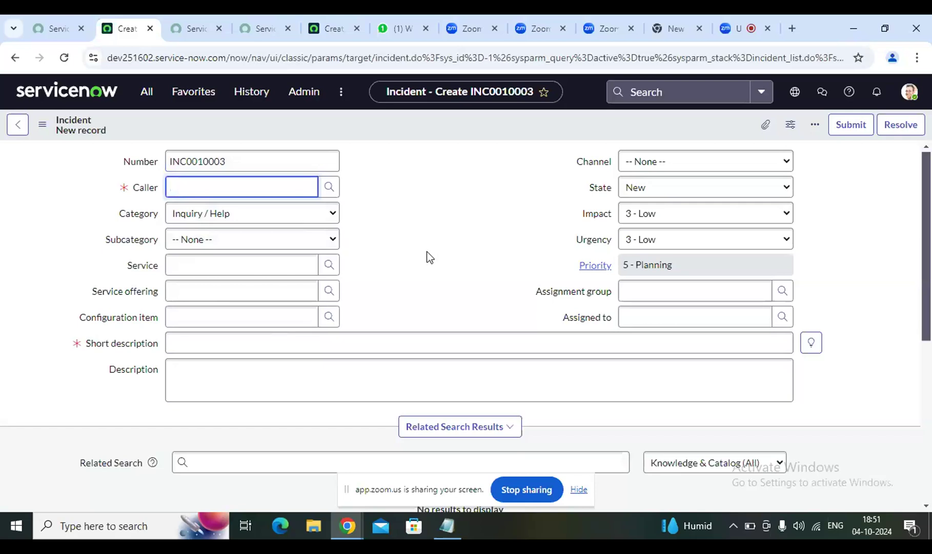
{"action": "scroll", "coordinate": [436, 275], "scroll_direction": "down", "scroll_amount": 1}
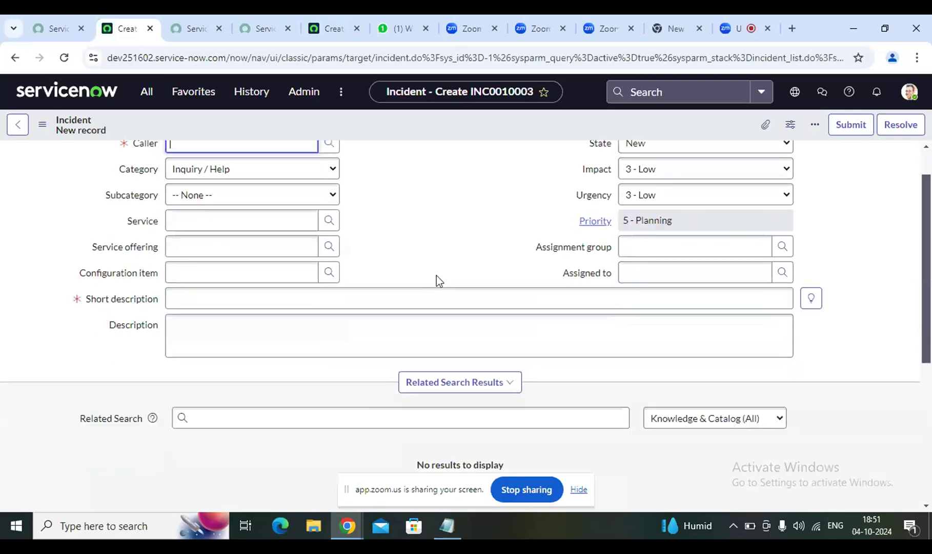
{"action": "scroll", "coordinate": [436, 275], "scroll_direction": "down", "scroll_amount": 2}
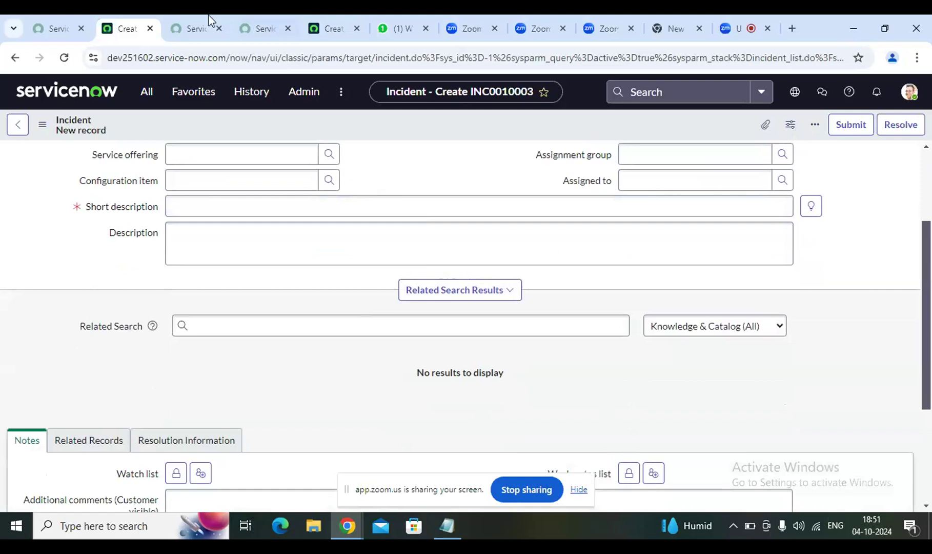
- Switch back to the Zoom meeting and stop sharing the screen
{"action": "left_click", "coordinate": [746, 29]}
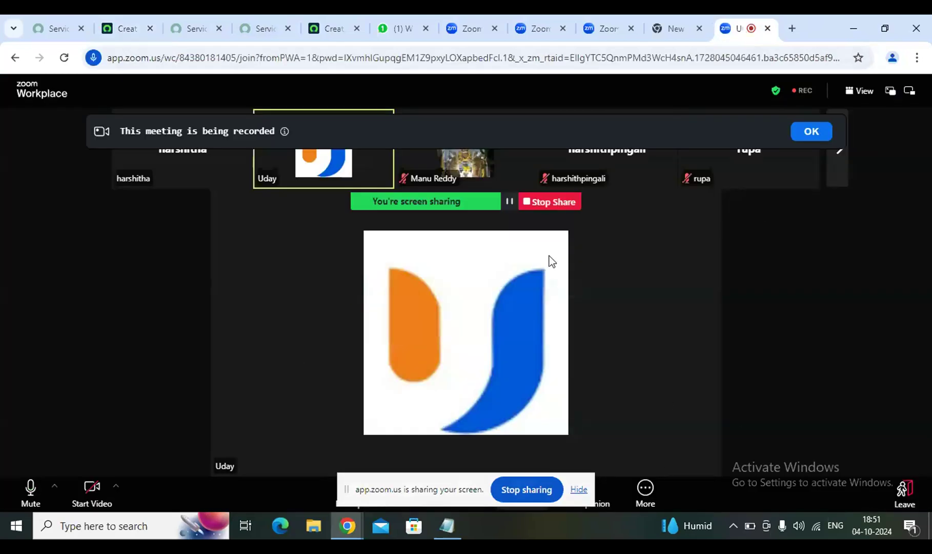
{"action": "left_click", "coordinate": [550, 201]}
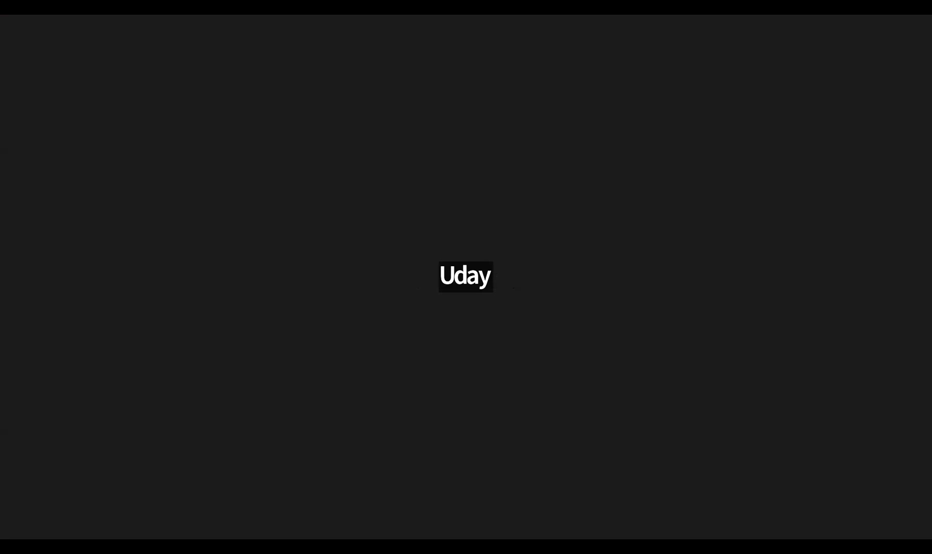